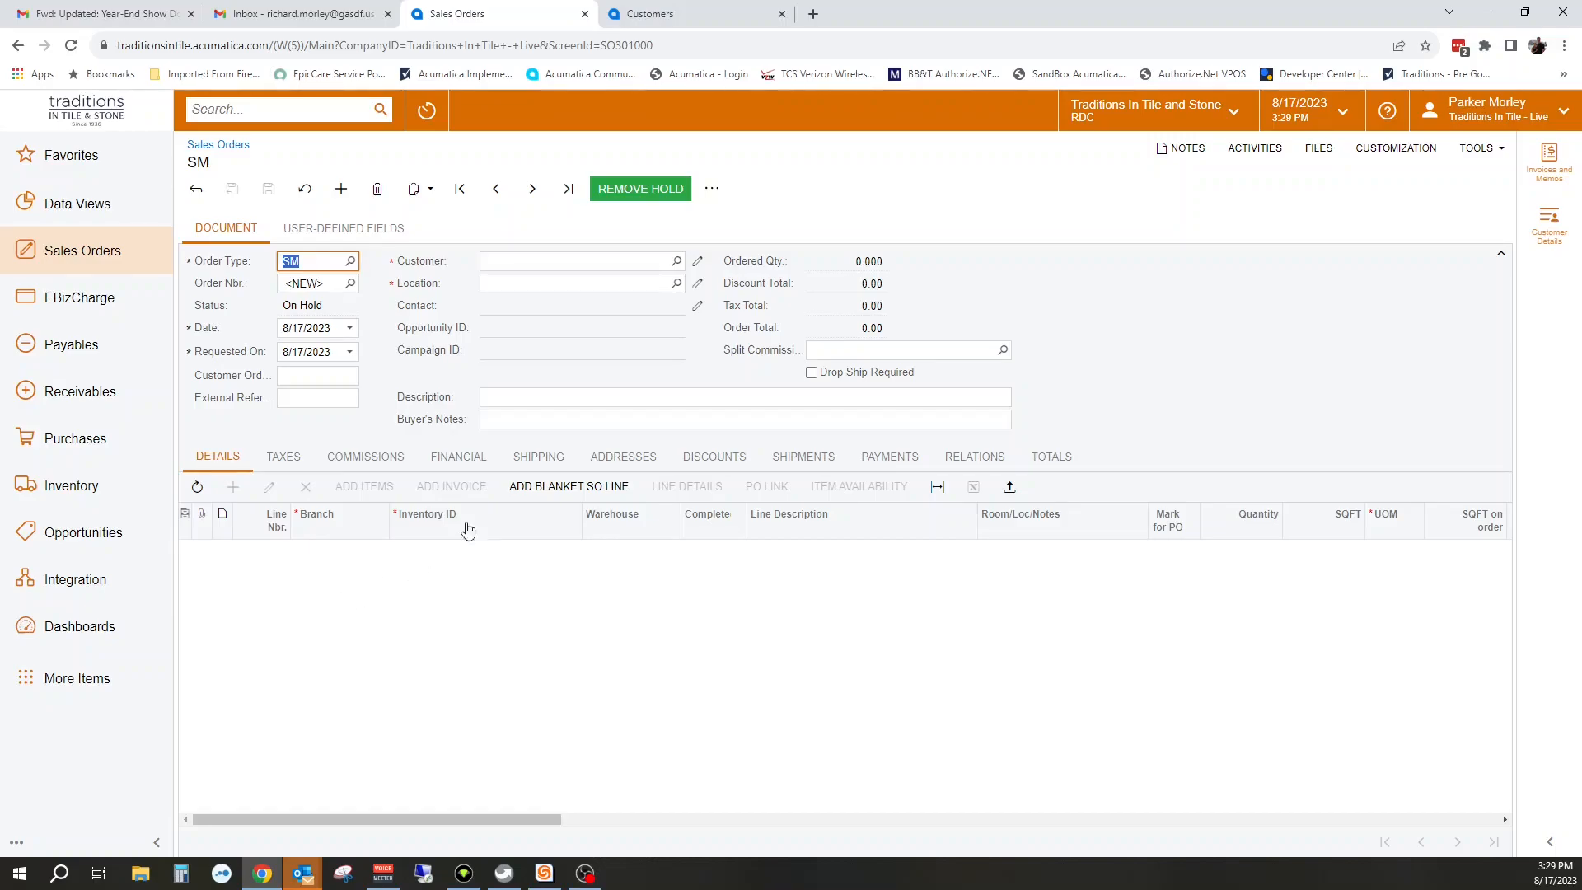
# - Review the customer list's "samples for" accounts and set the new sales order's type to SM
pyautogui.click(687, 25)
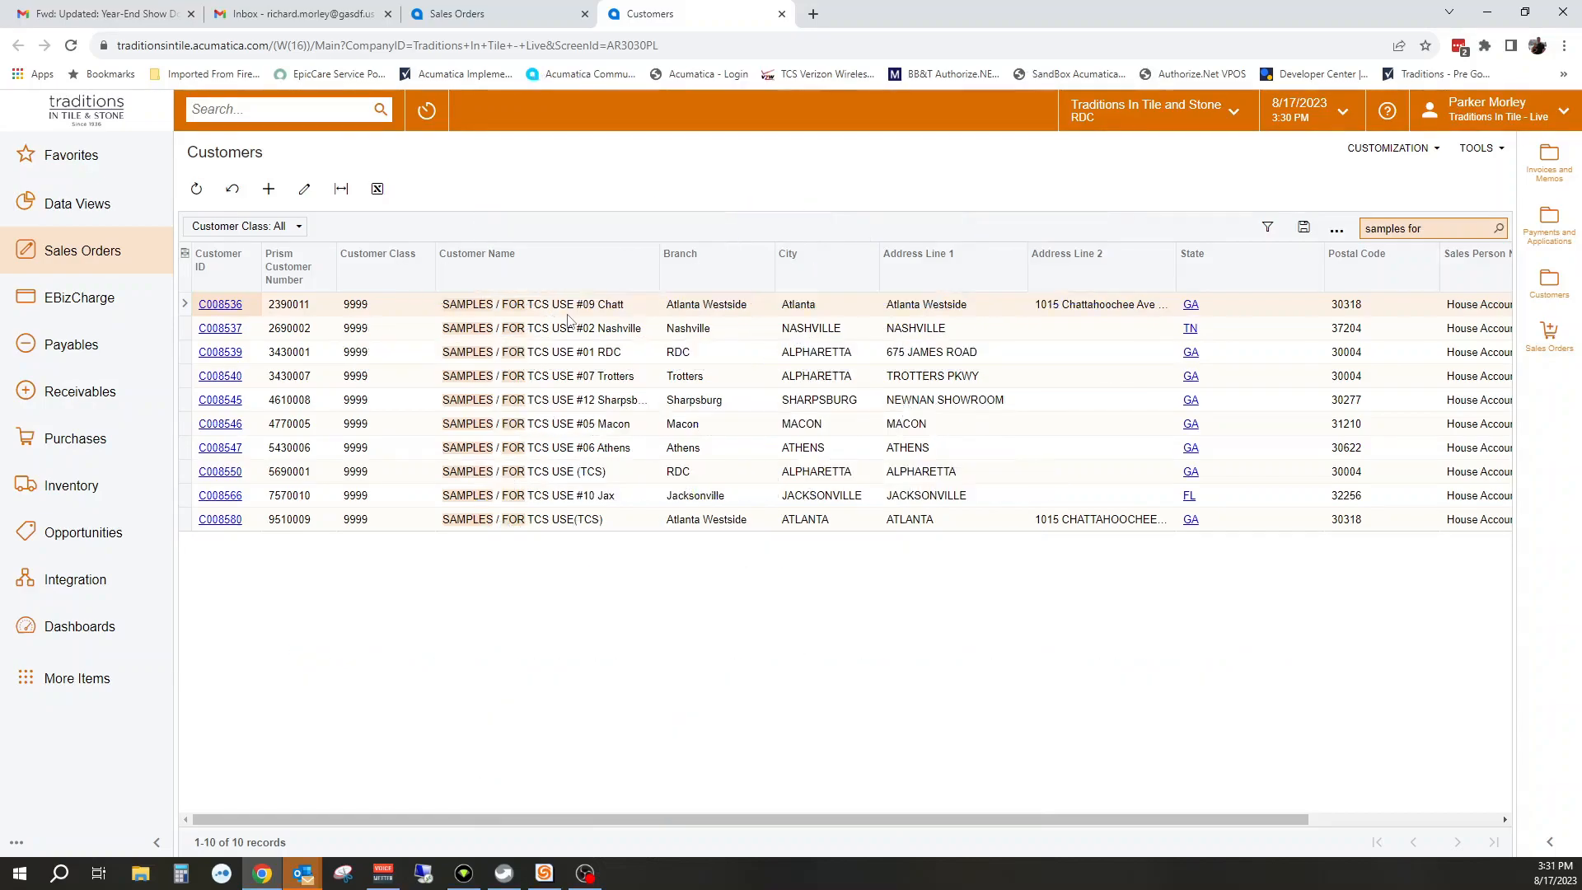
pyautogui.click(490, 16)
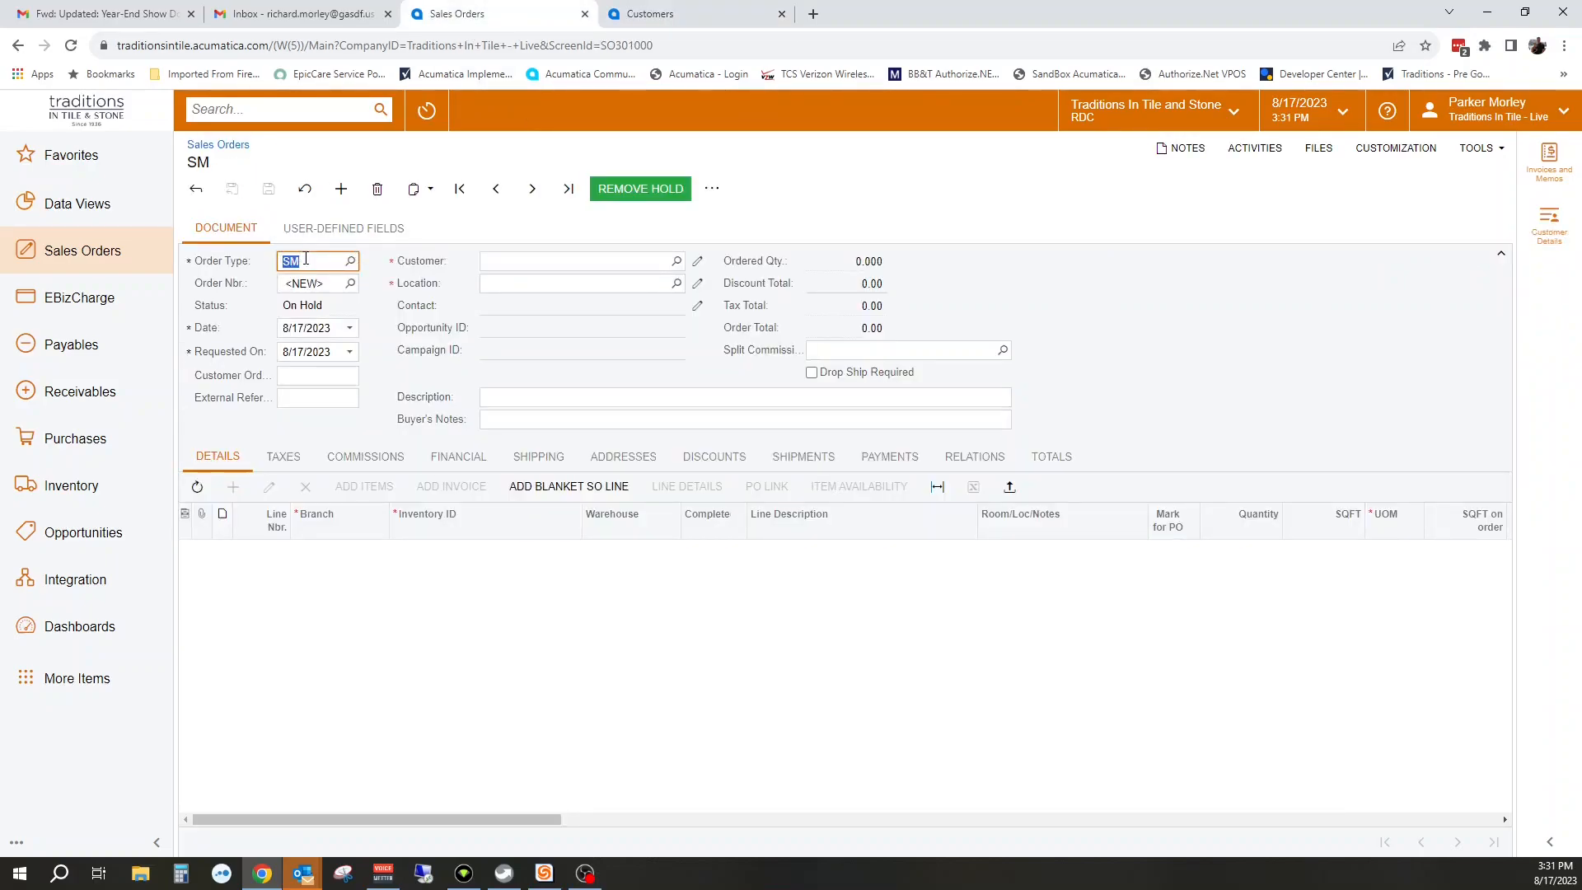
pyautogui.click(347, 261)
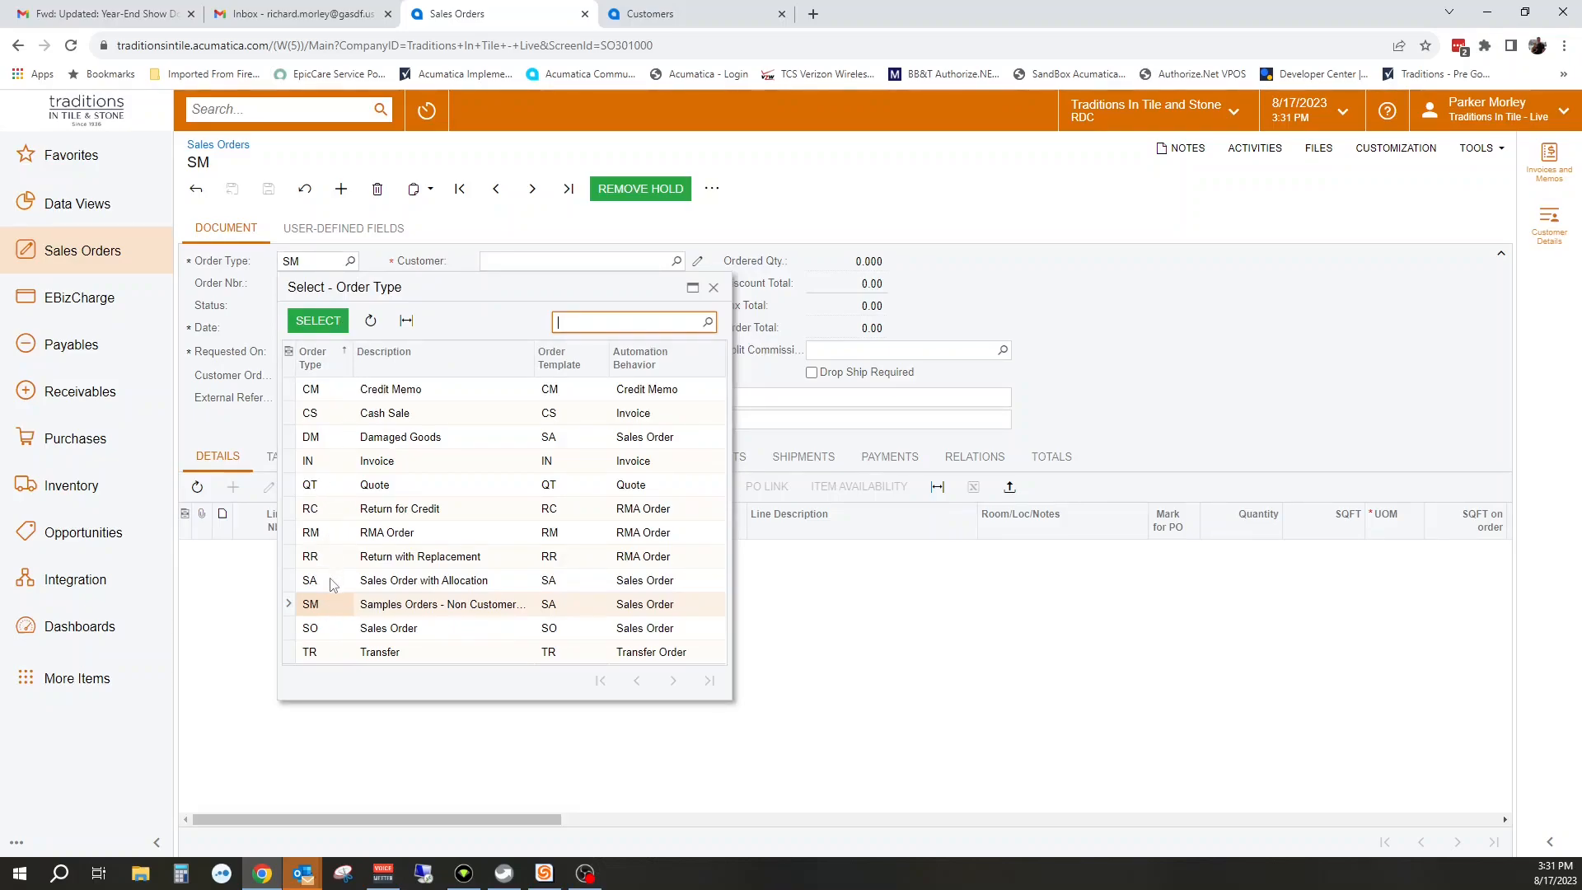
pyautogui.doubleClick(330, 606)
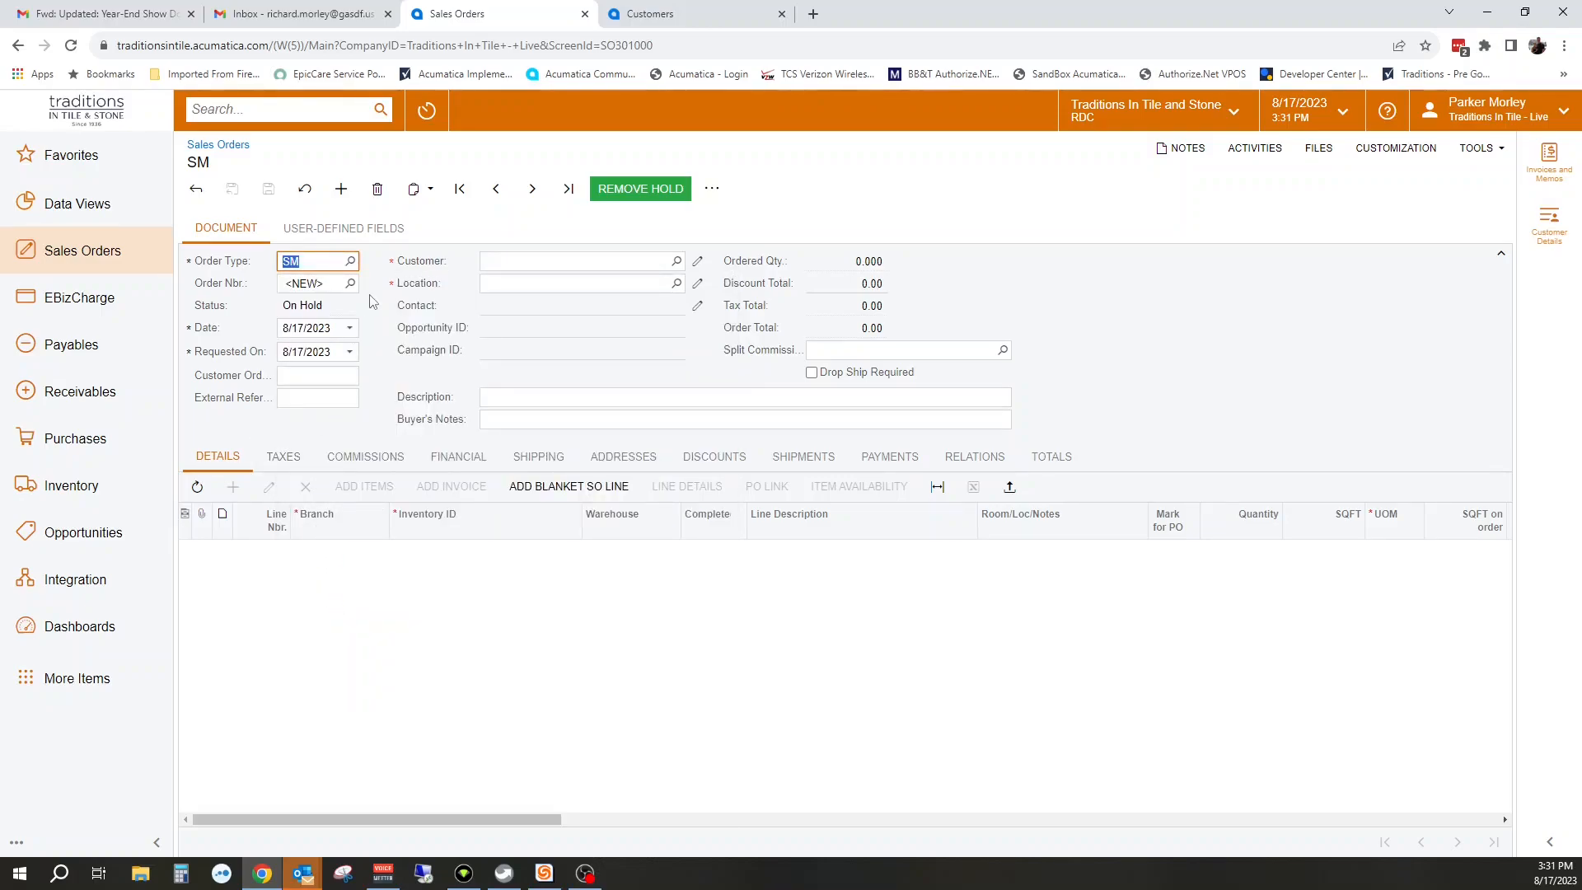
# - Look up customers matching "sample" and assign SAMPLES / FOR TCS USE #07 Trotters to the order
pyautogui.click(676, 262)
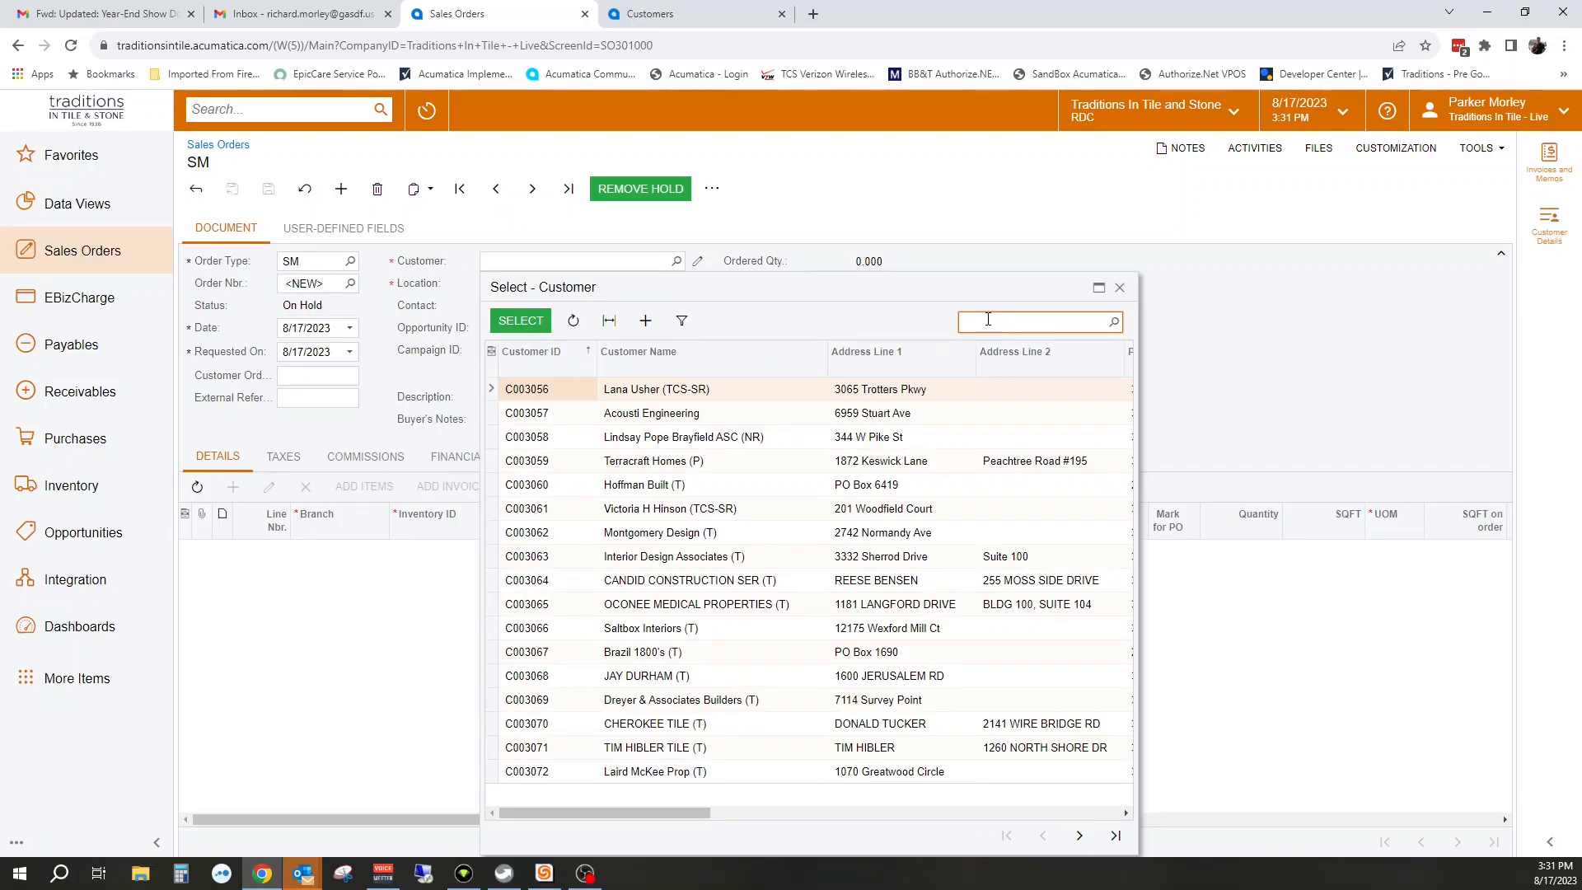
pyautogui.write('sample')
pyautogui.press('Return')
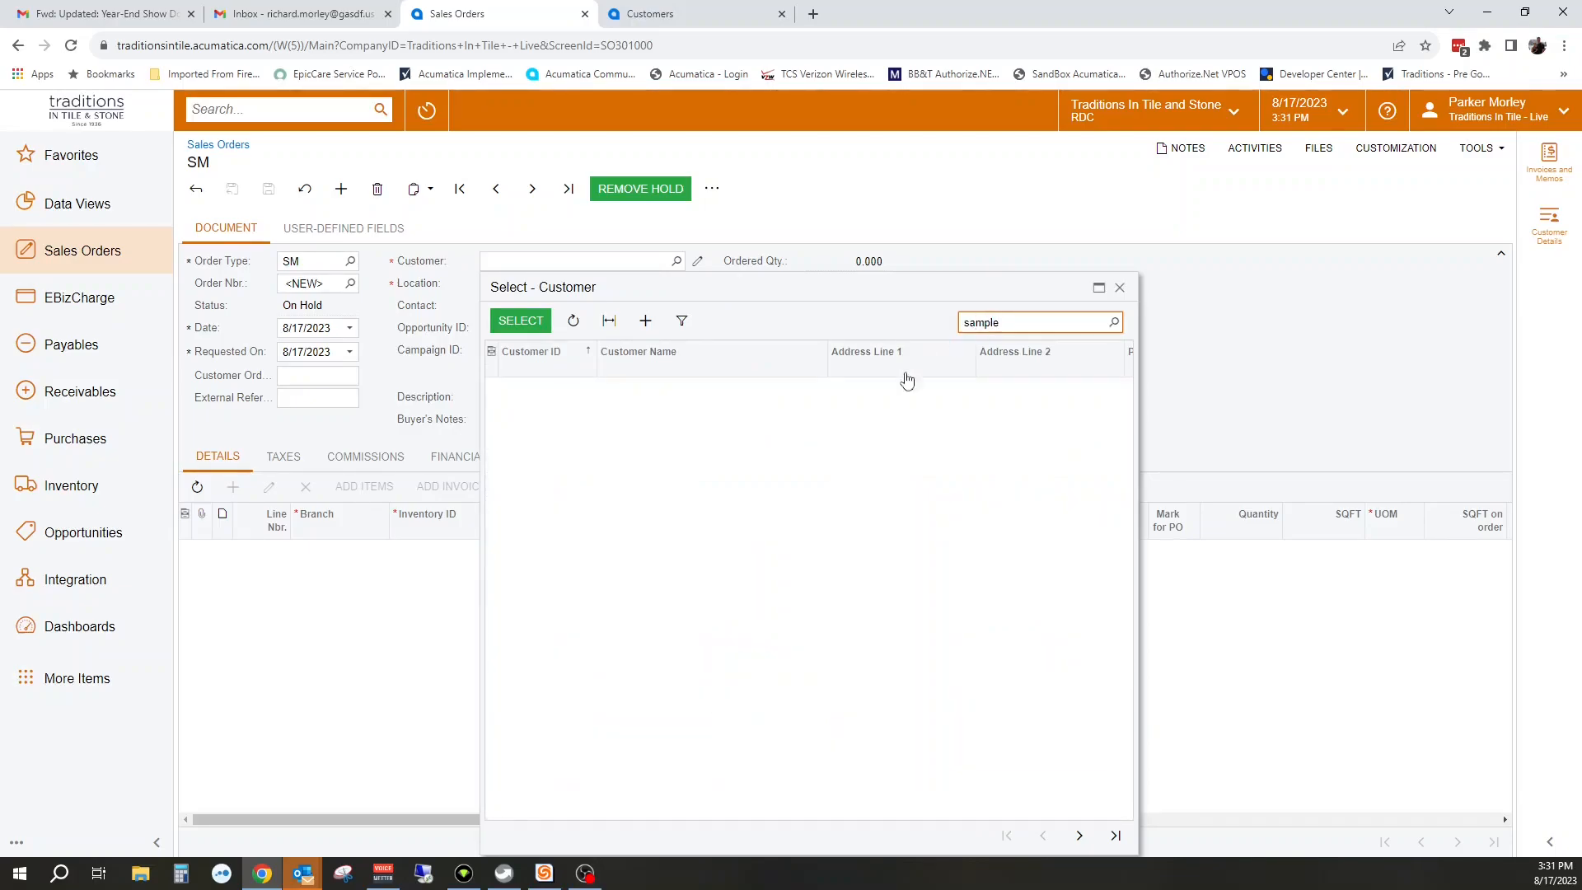
pyautogui.click(701, 515)
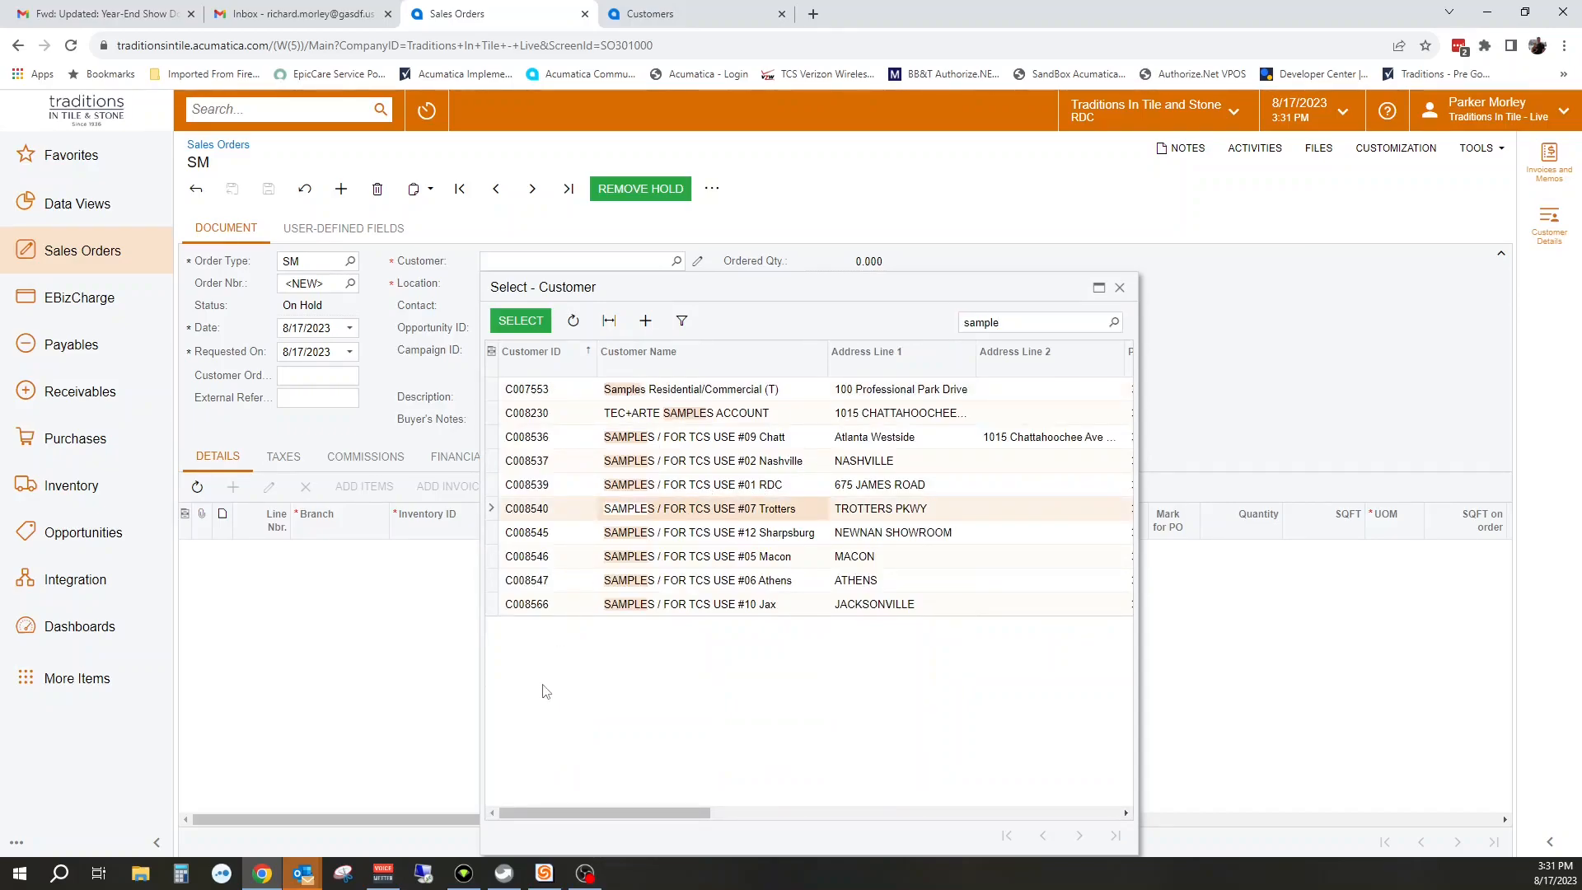
pyautogui.click(520, 321)
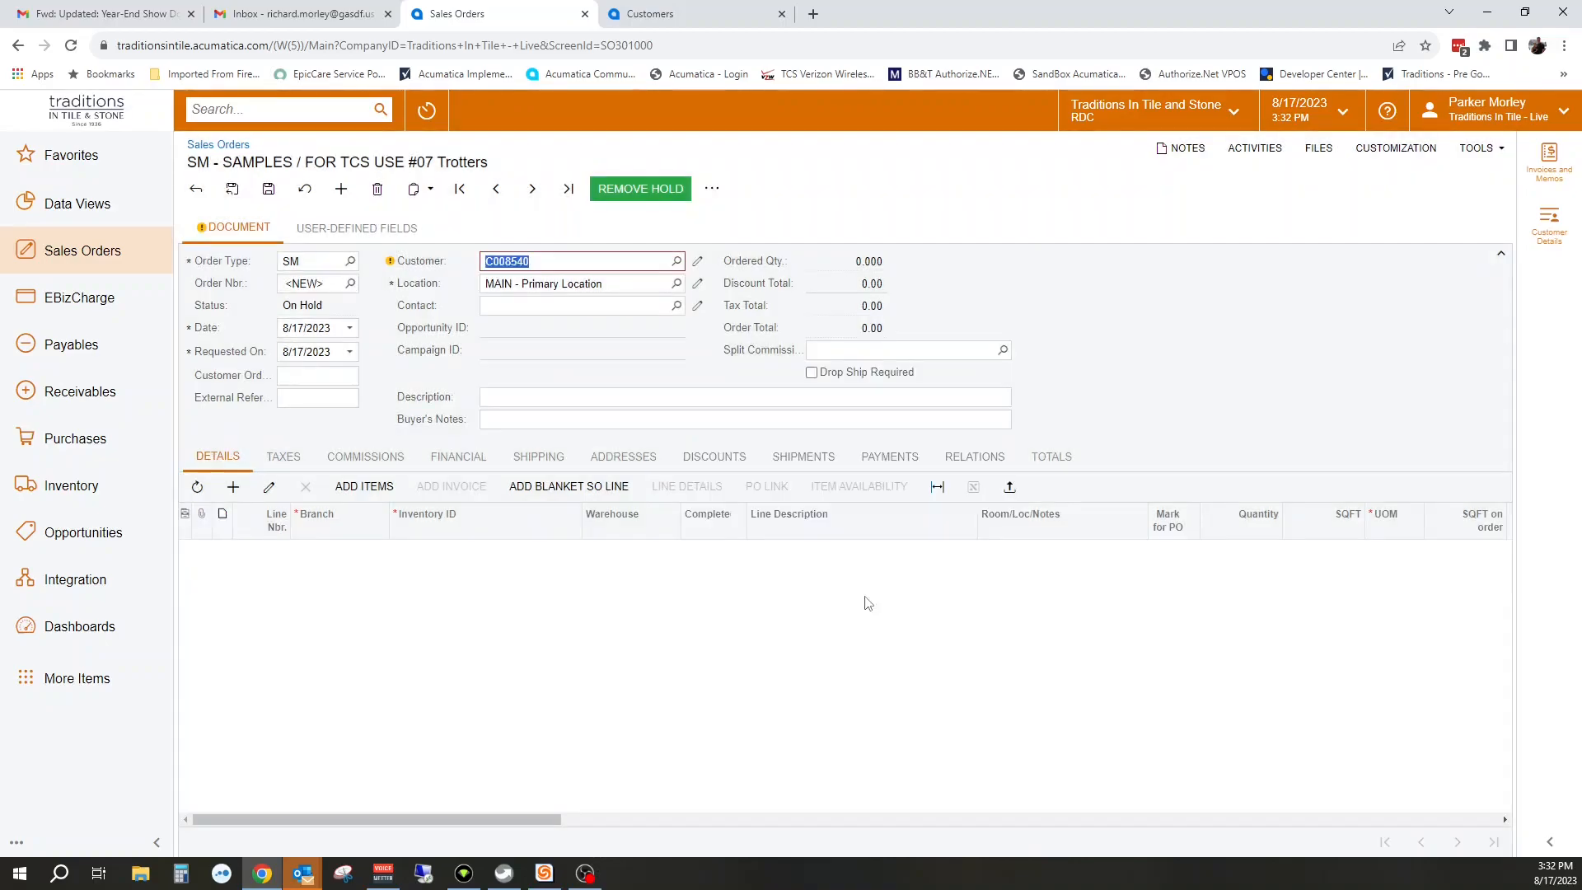
# - Enter "Test Sample Order" as the order's description and save the order
pyautogui.click(865, 600)
pyautogui.click(640, 399)
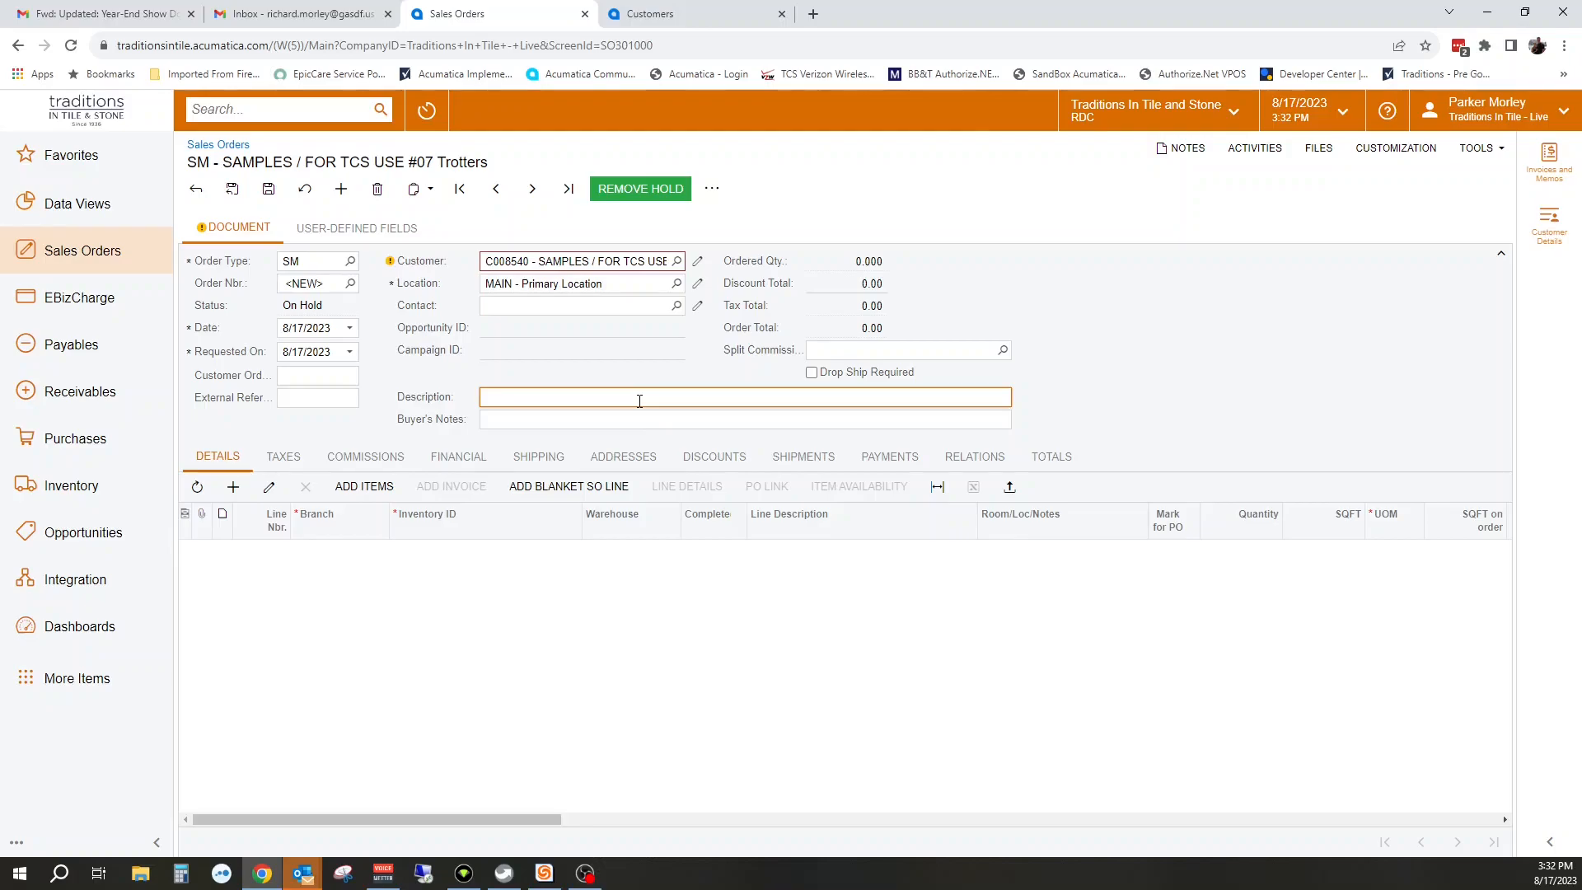
pyautogui.write('Test Sample Order')
pyautogui.click(268, 188)
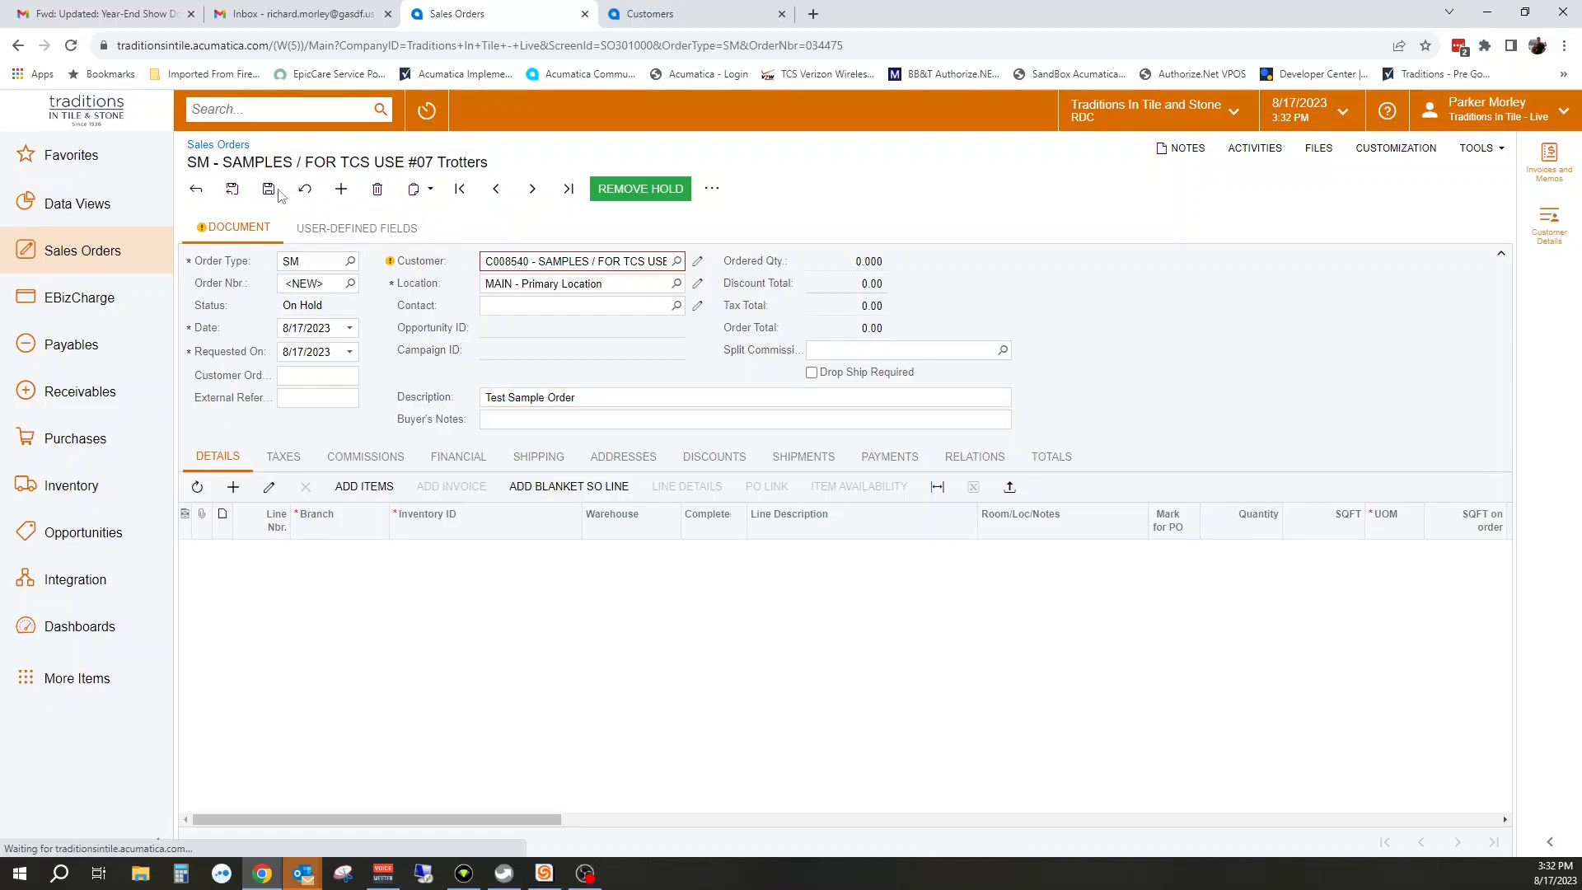
# - Add an order line for inventory item AO002566SP from warehouse WH07
pyautogui.click(233, 486)
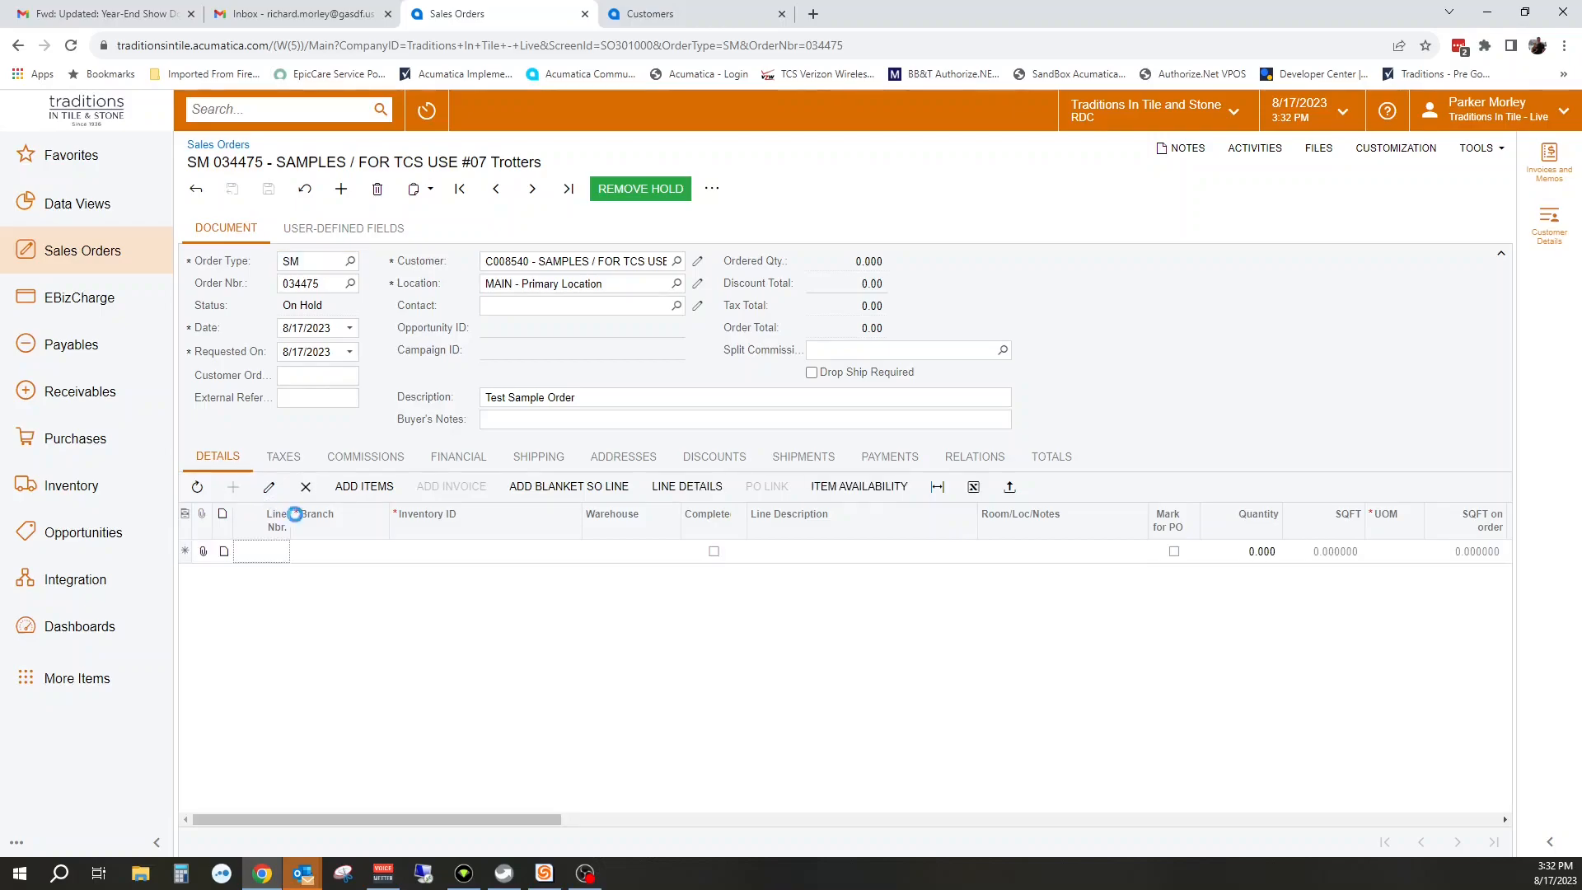
pyautogui.click(376, 556)
pyautogui.click(462, 559)
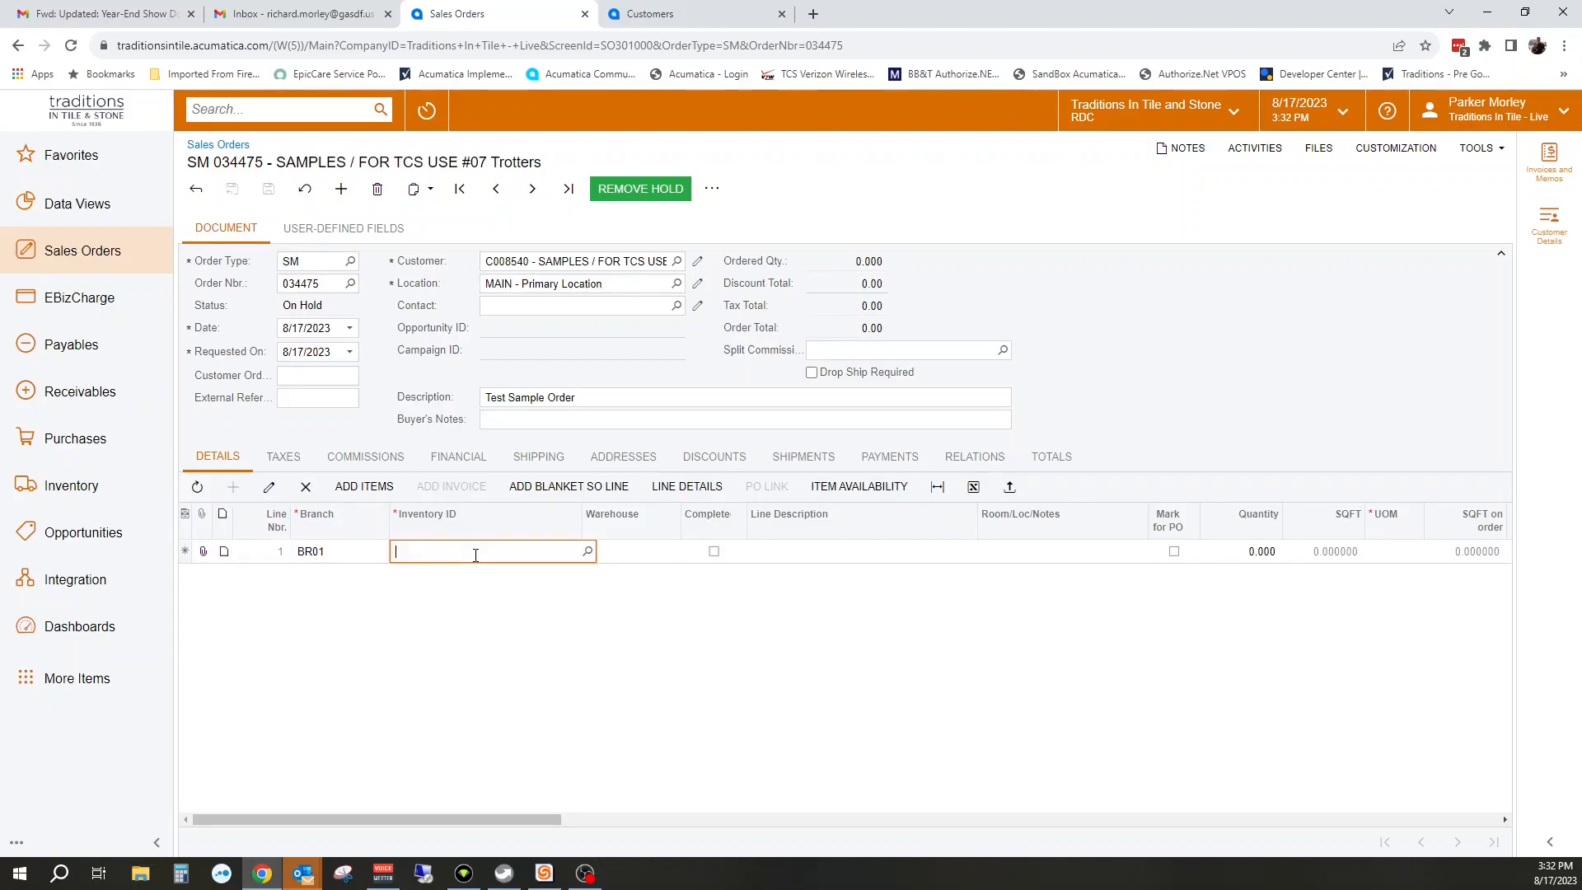
pyautogui.write('Ao002566')
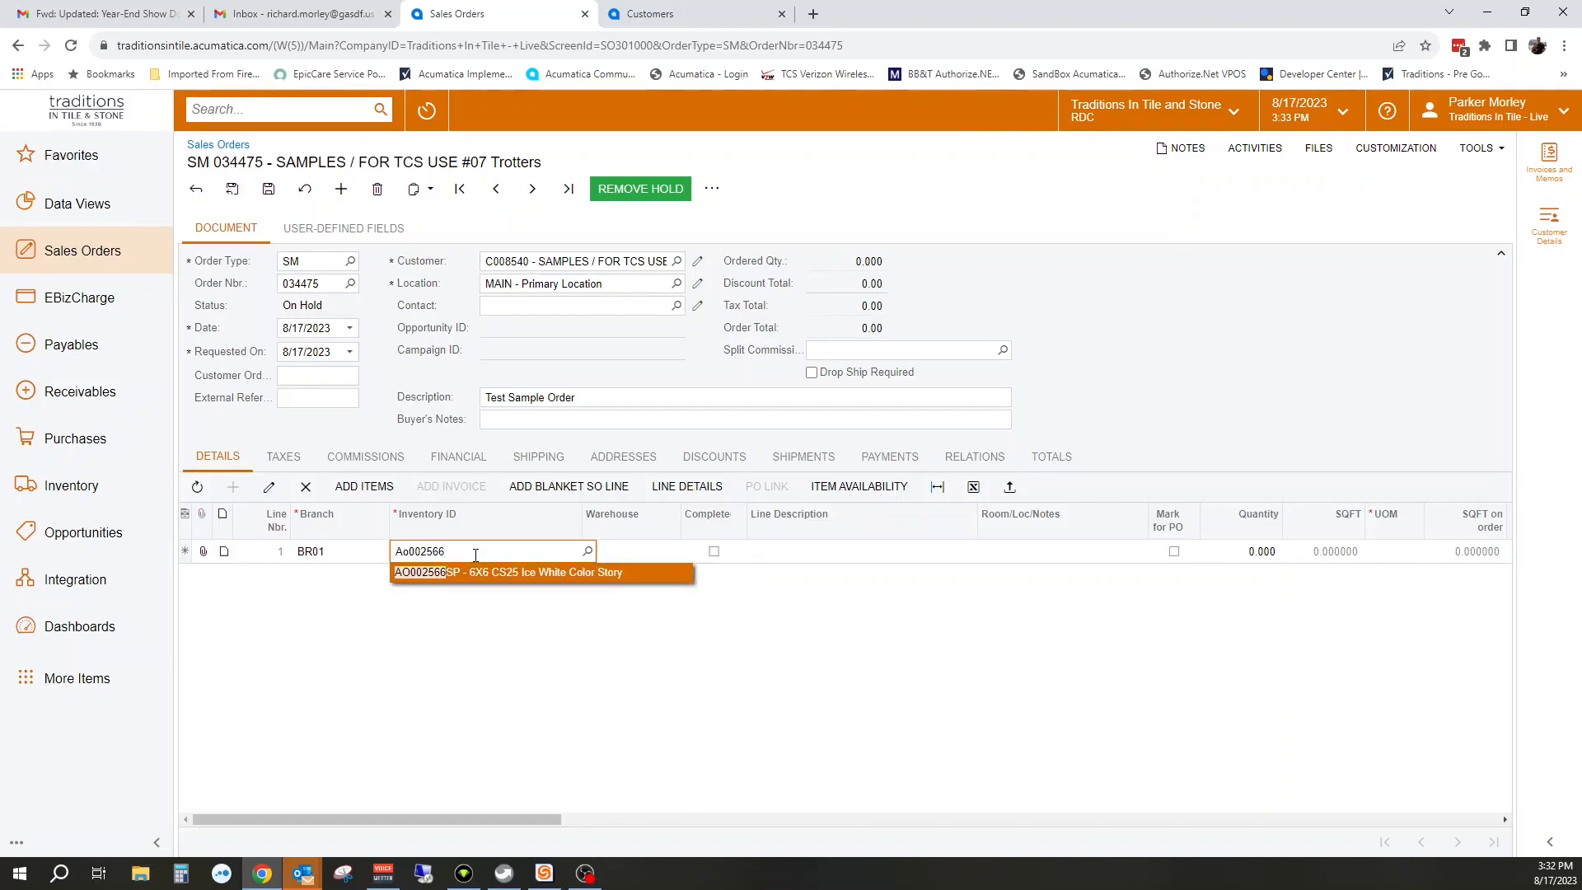
pyautogui.press('Tab')
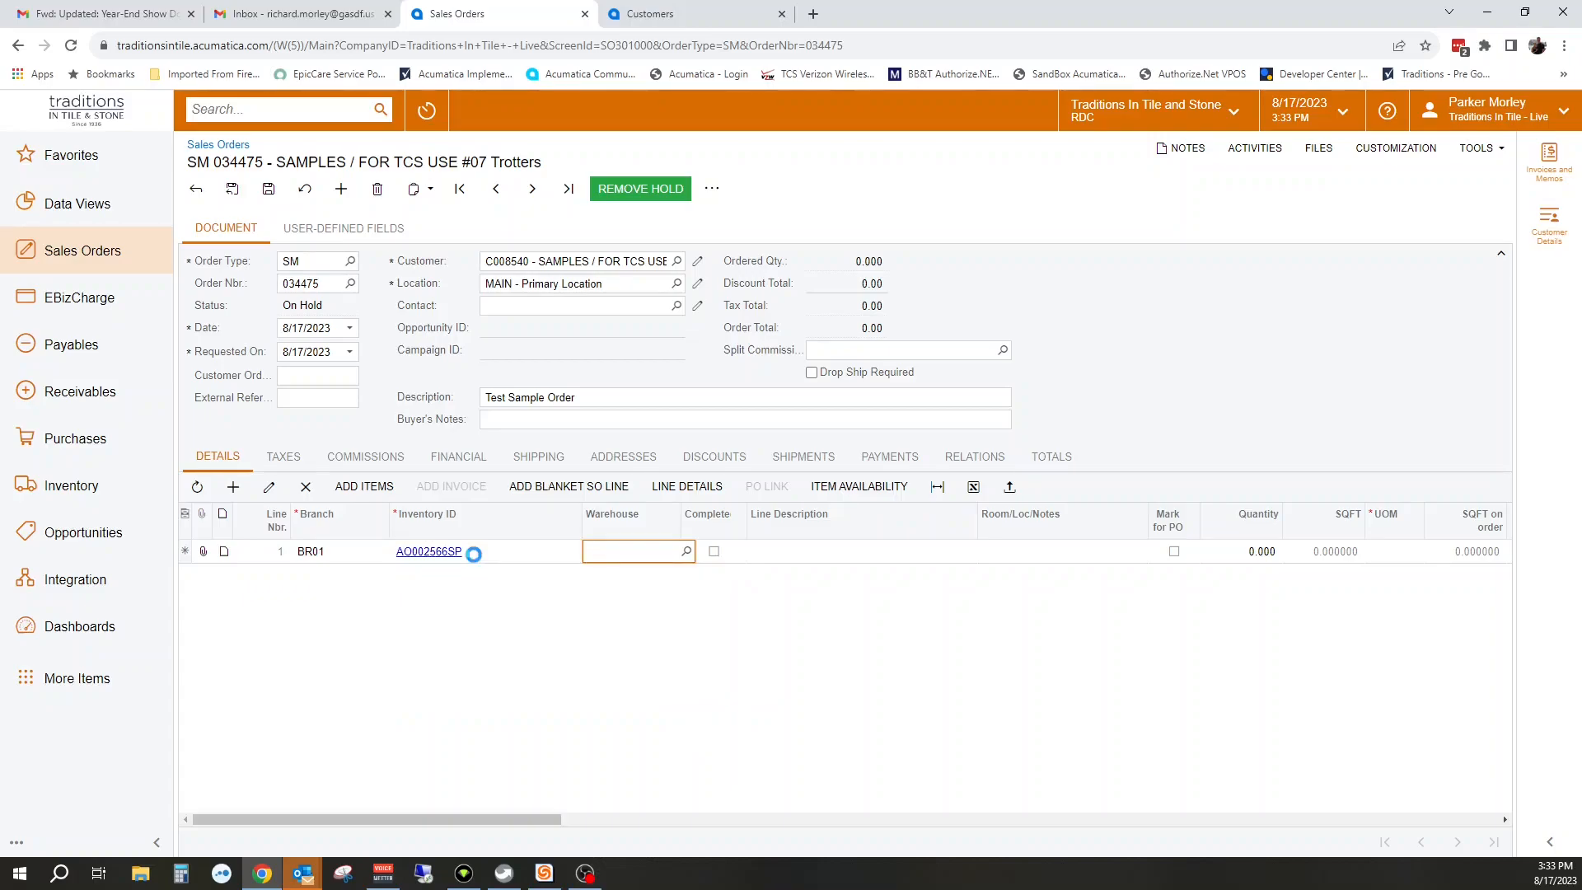
pyautogui.write('Wh07')
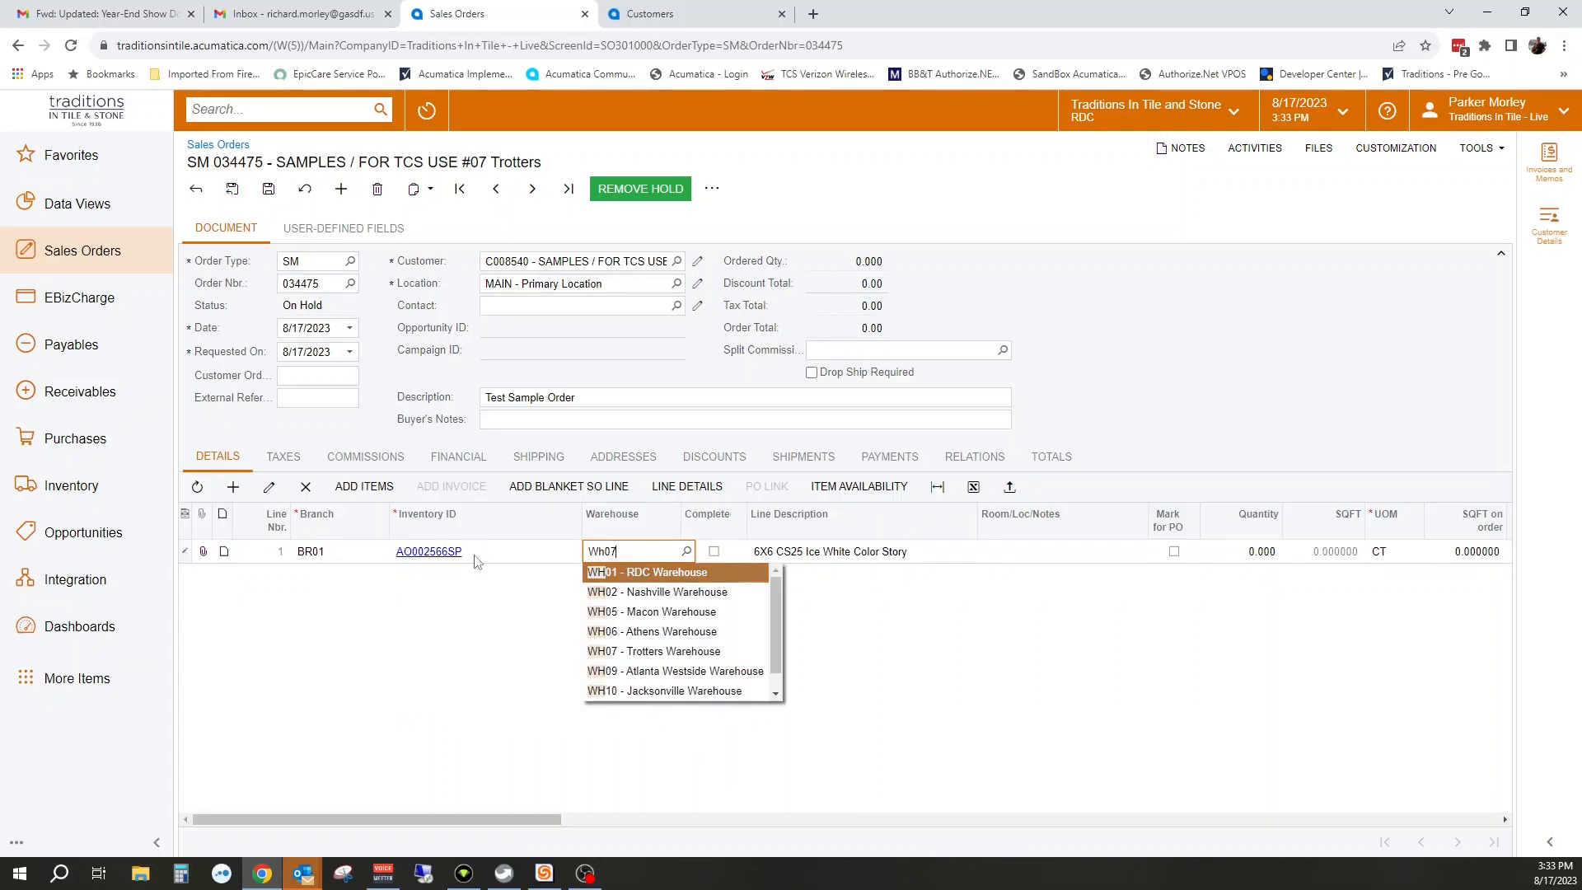
pyautogui.click(896, 611)
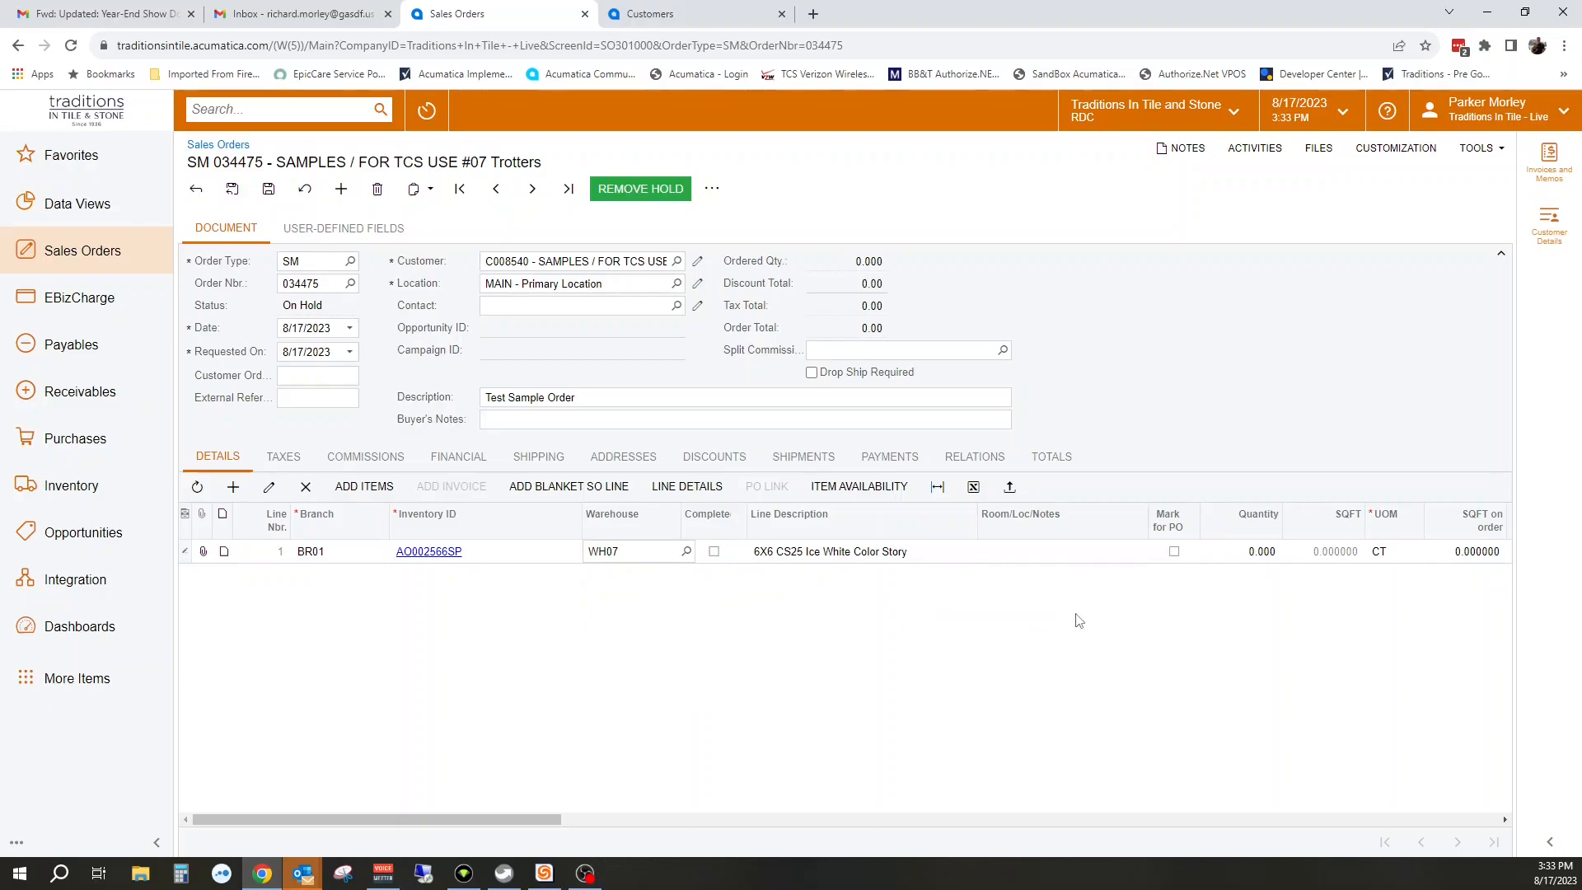
# - Set the AO002566SP line's unit of measure to SF and its quantity to 1
pyautogui.click(1403, 554)
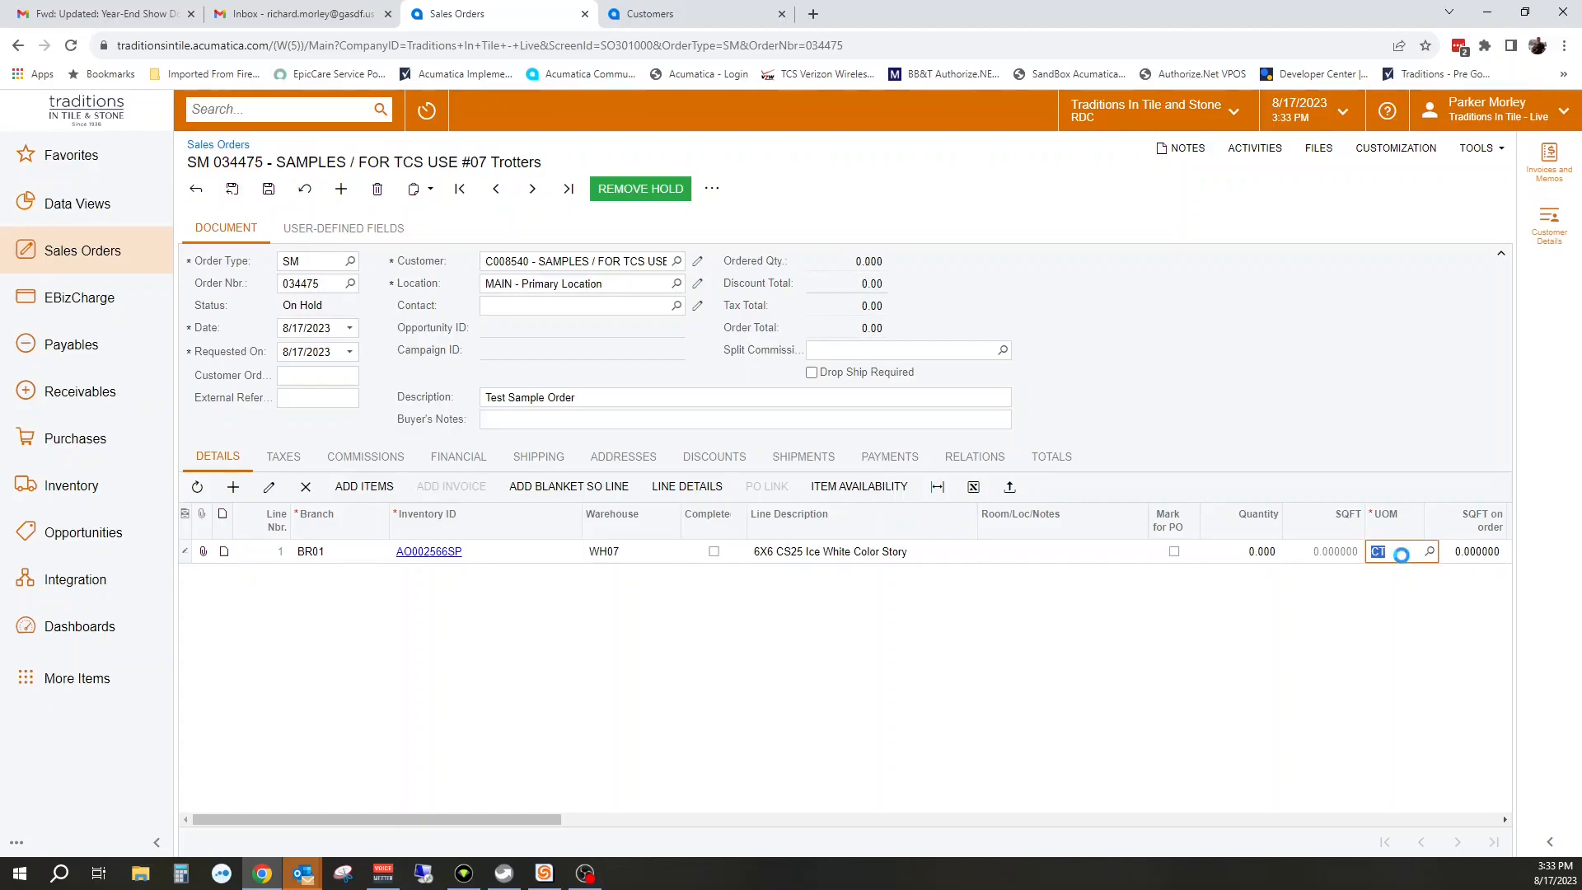
pyautogui.click(1430, 552)
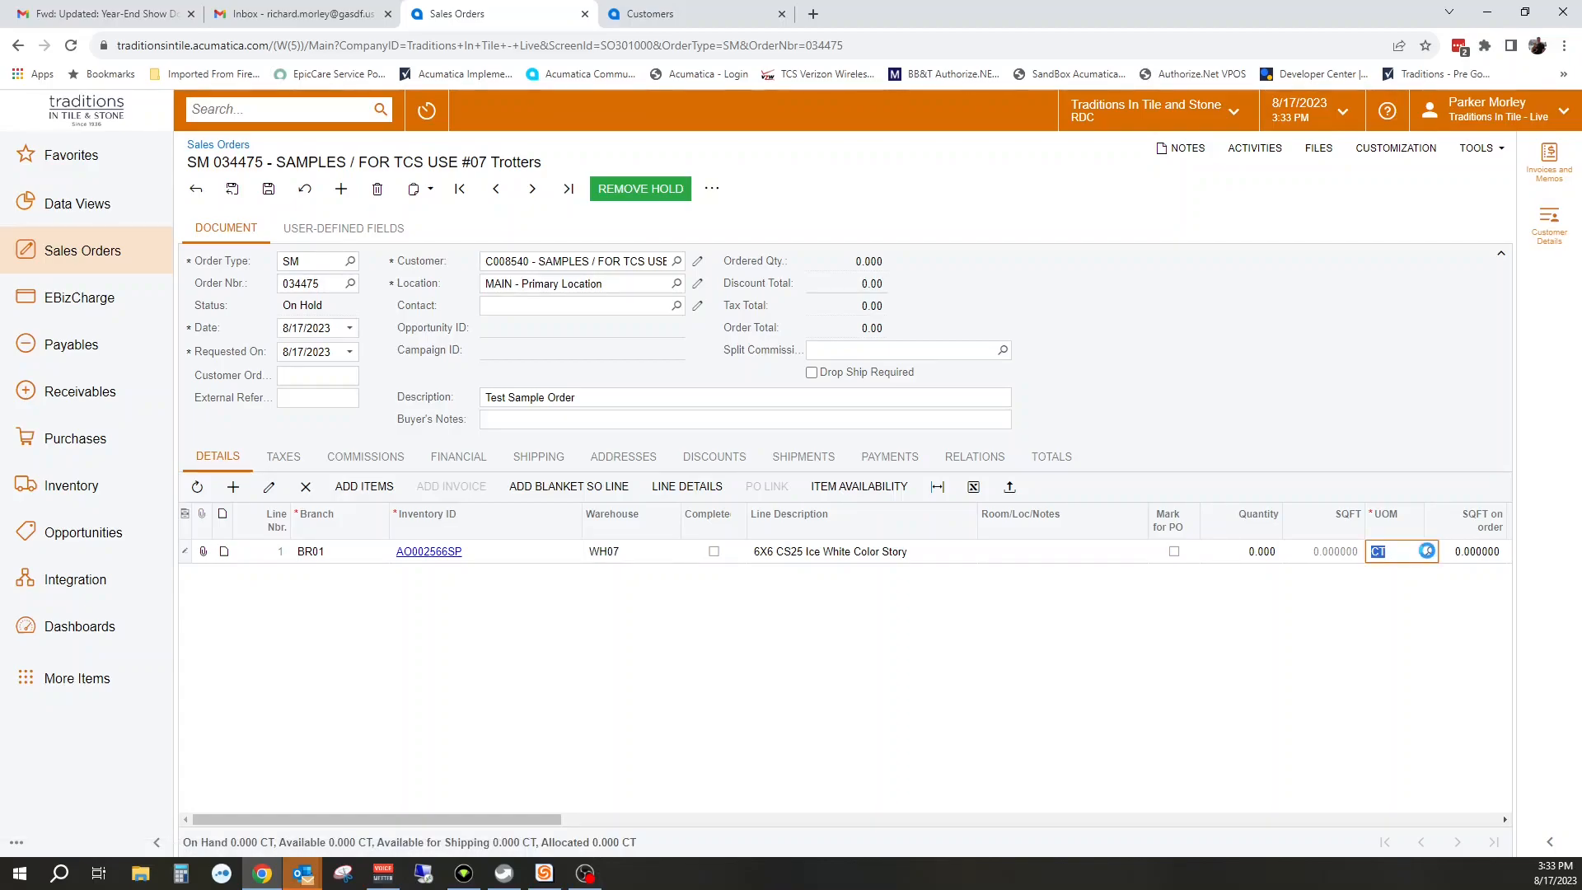
pyautogui.click(1251, 716)
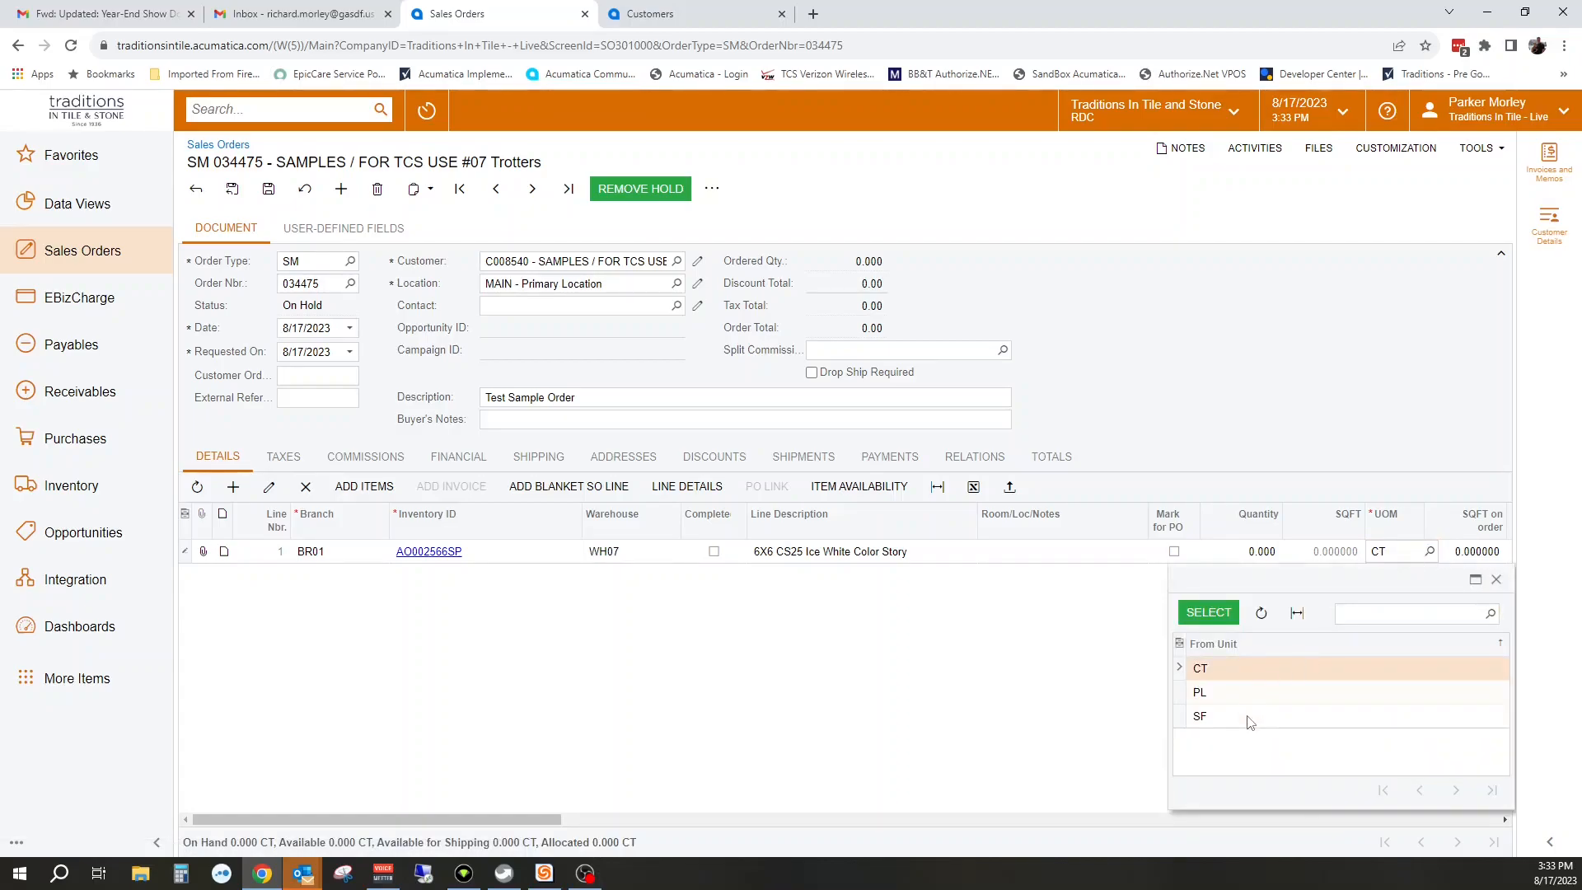
pyautogui.click(1210, 613)
pyautogui.click(1239, 552)
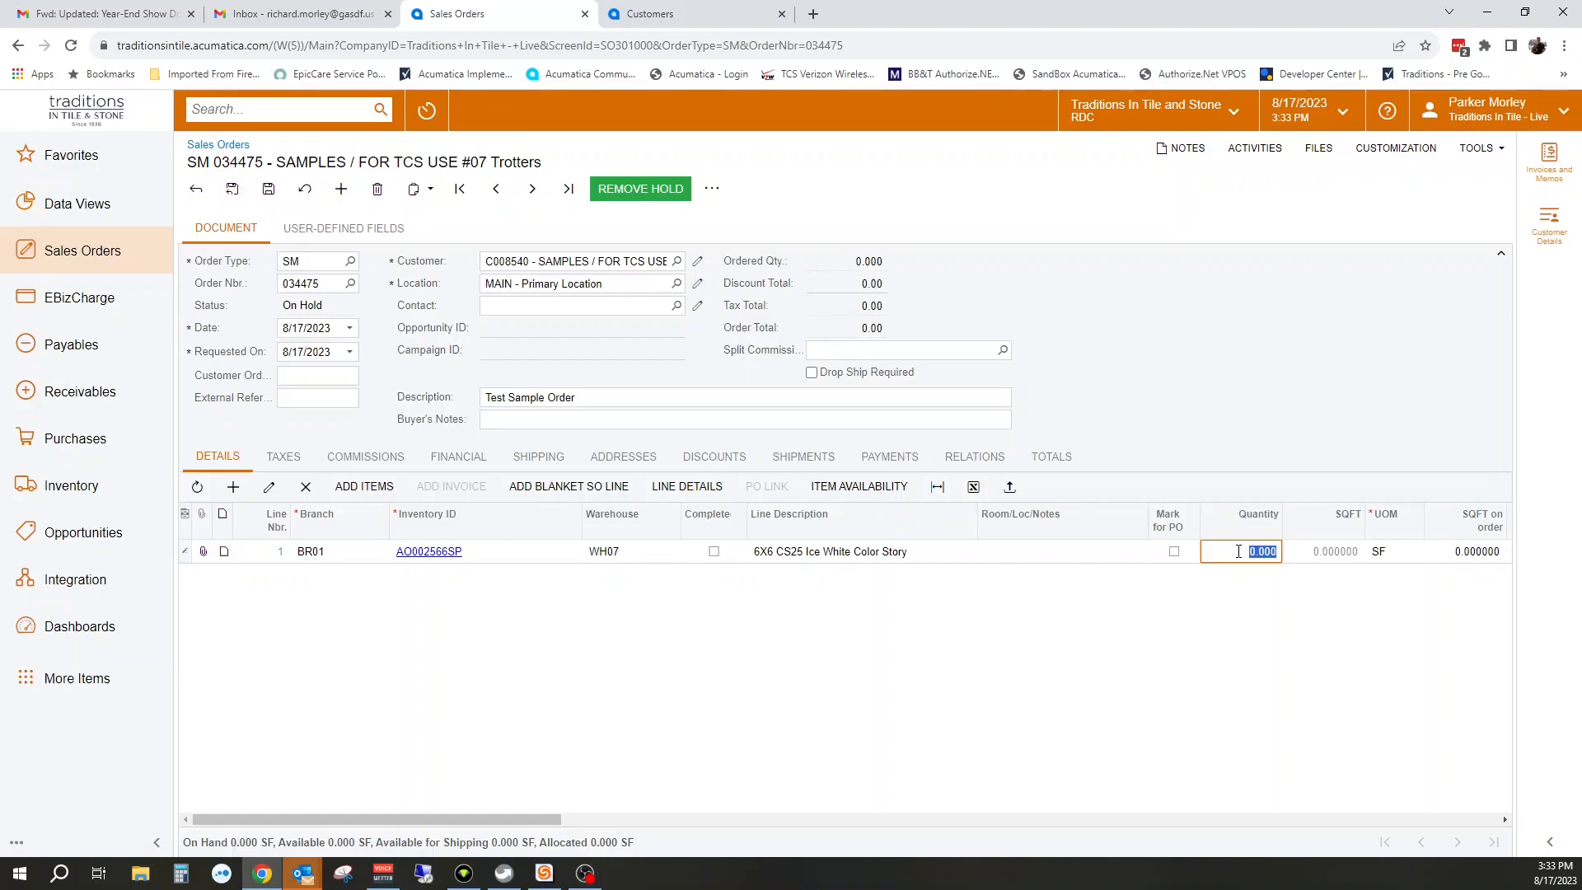
pyautogui.write('1')
pyautogui.press('Tab')
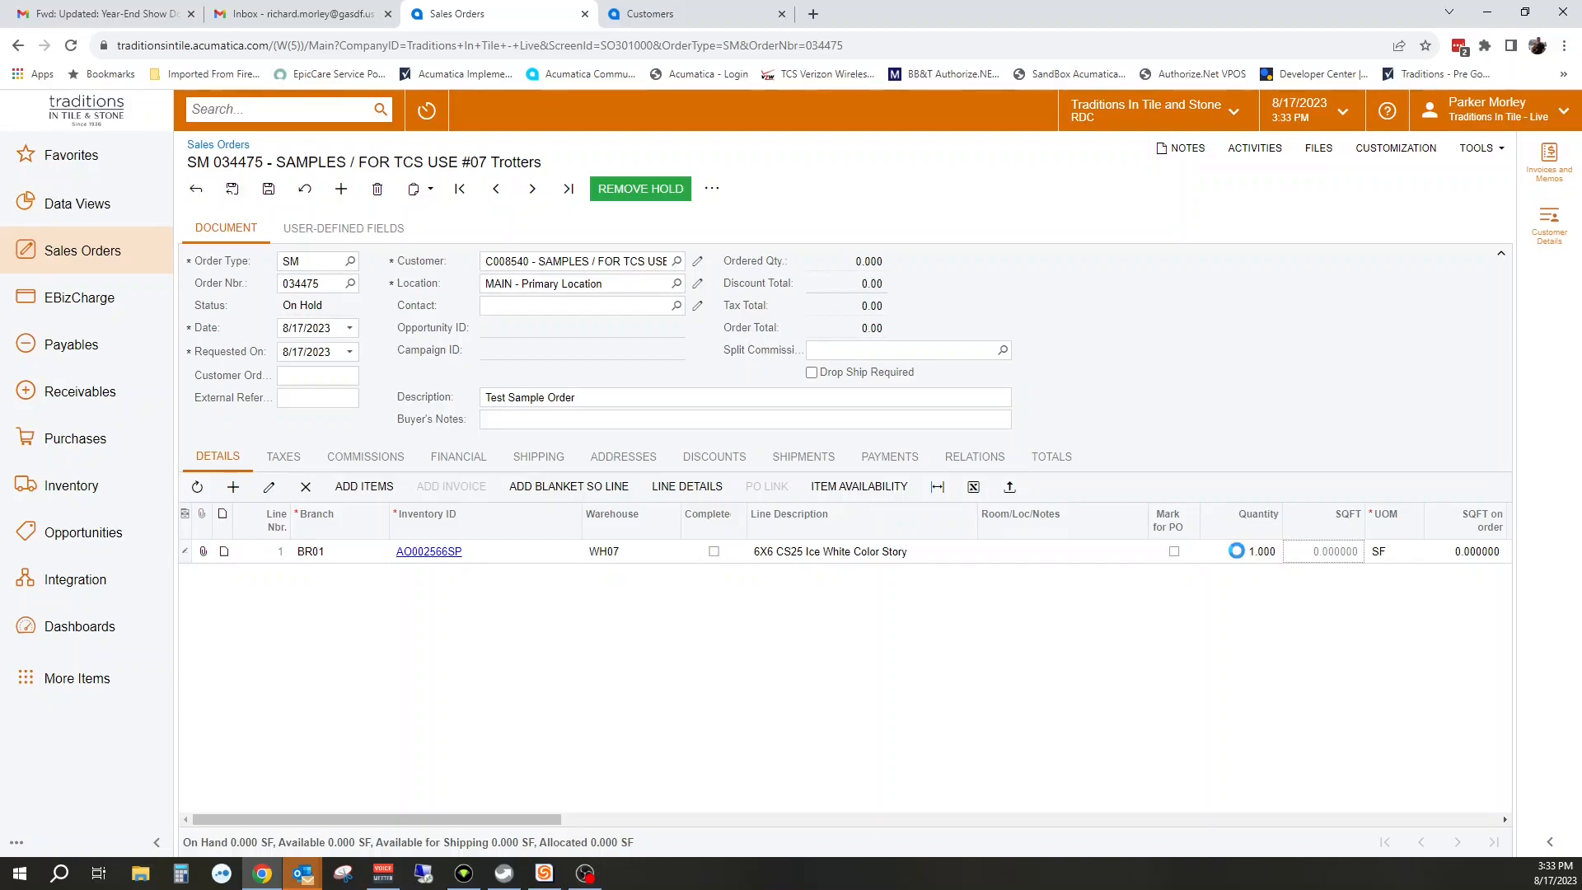
# - Set the AO002566SP line's target margin to .01 percent and compare its unit price with the unit cost
pyautogui.moveTo(561, 821); pyautogui.dragTo(934, 849)
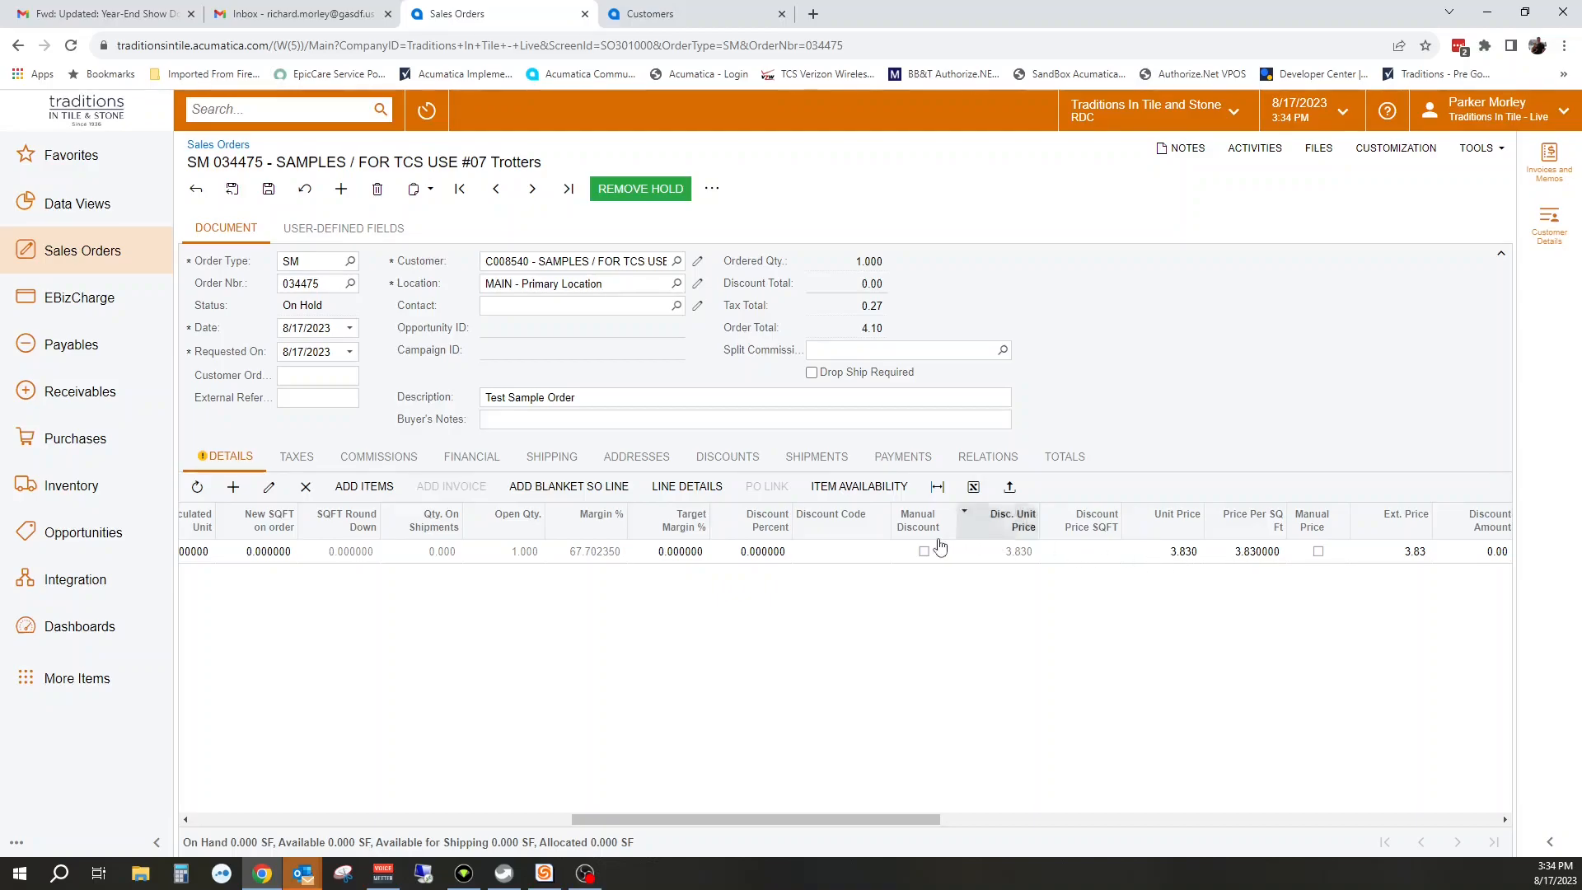
pyautogui.press('Insert')
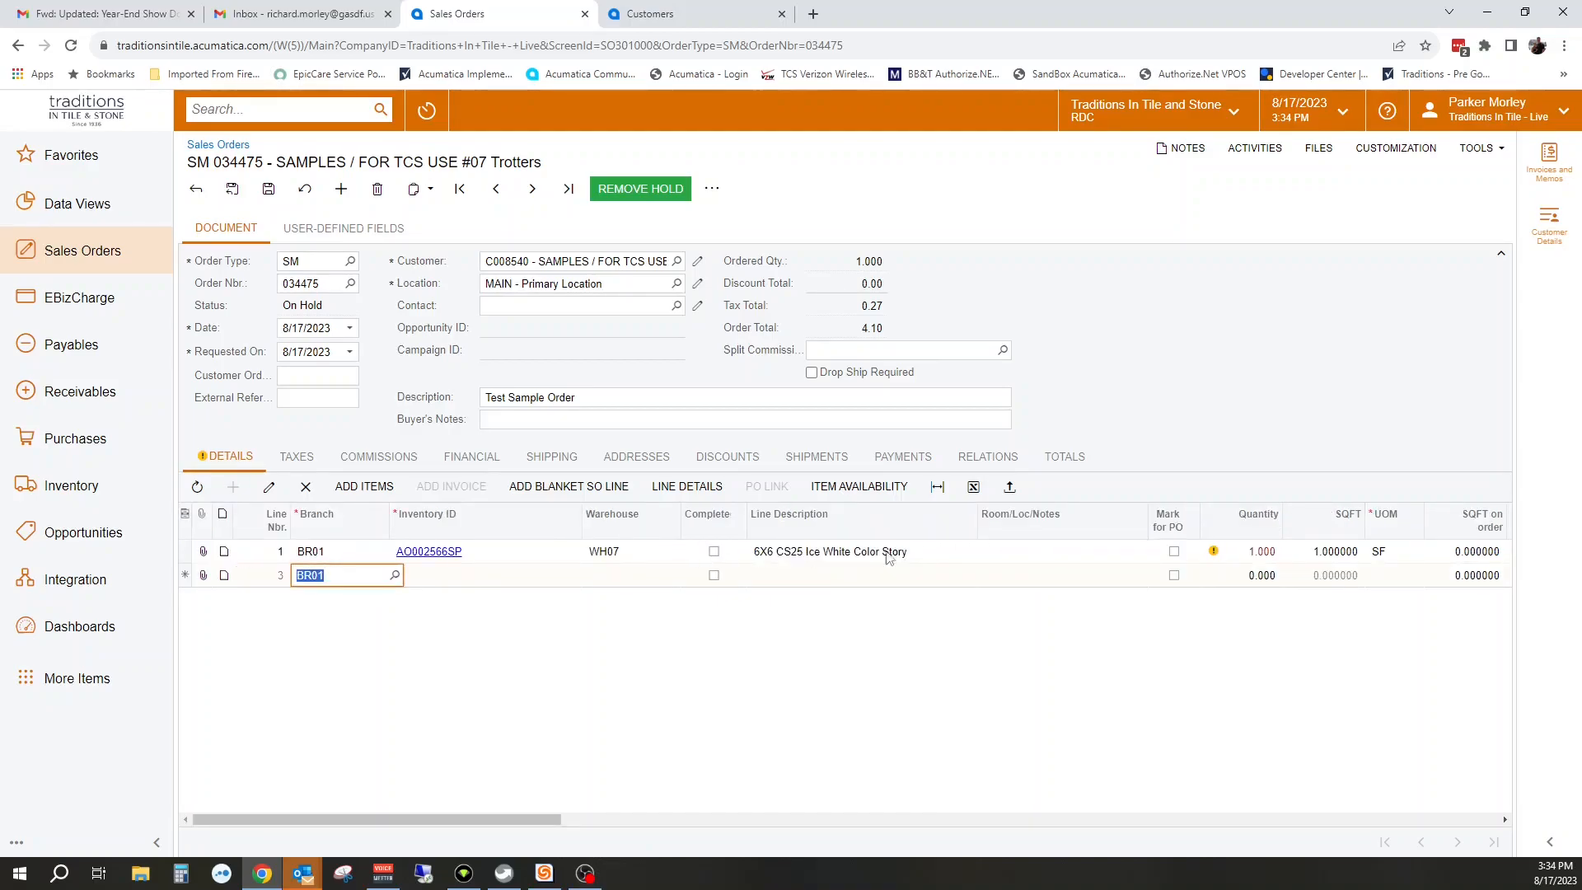
pyautogui.moveTo(416, 819); pyautogui.dragTo(742, 828)
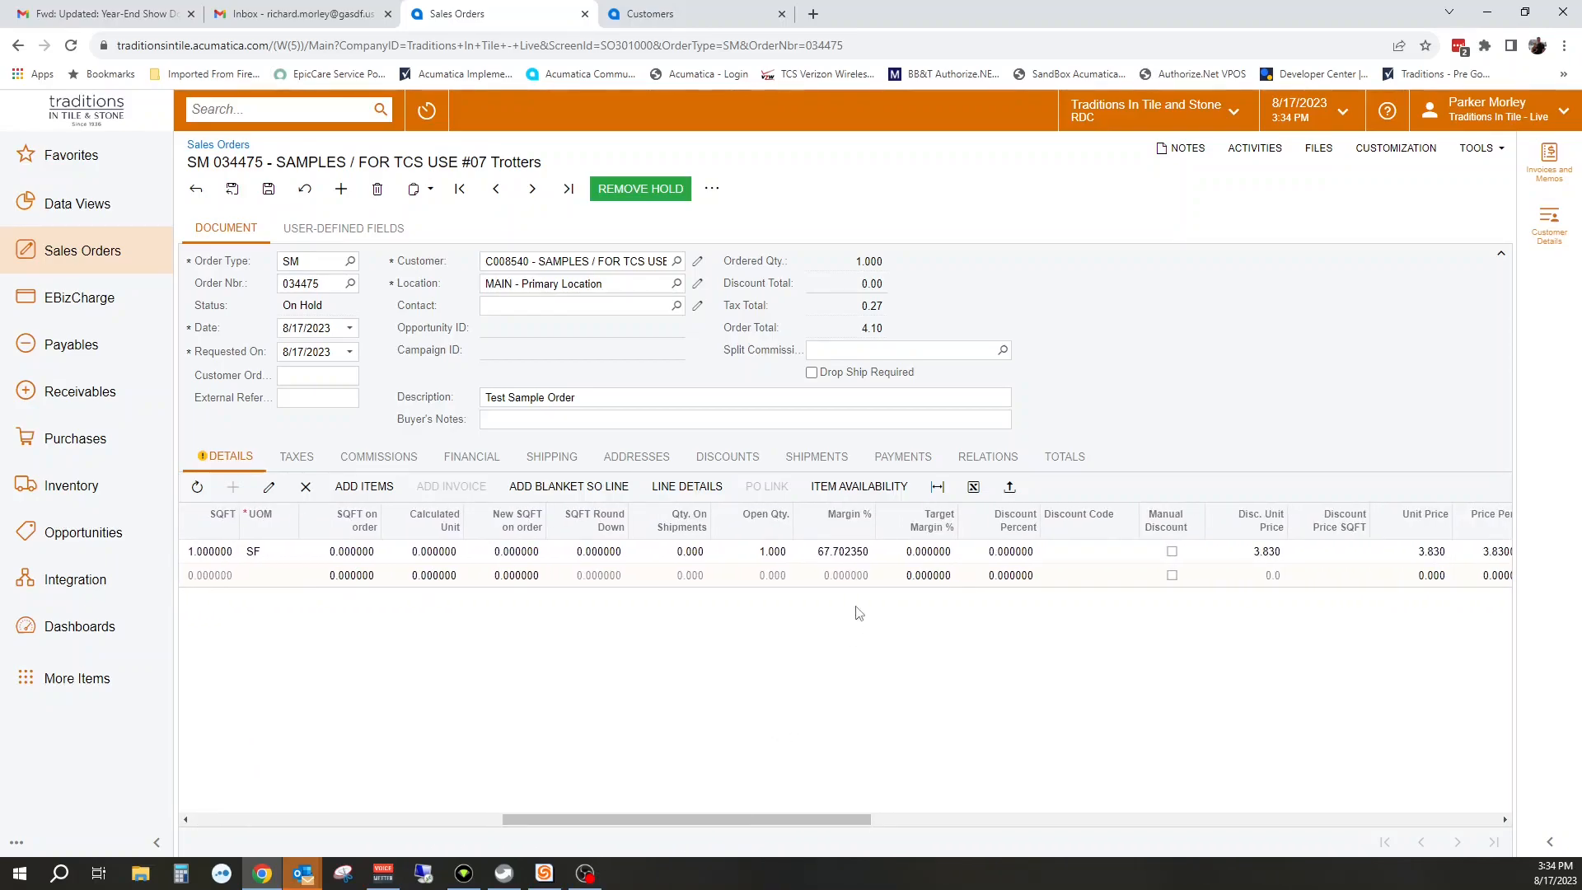
pyautogui.click(920, 558)
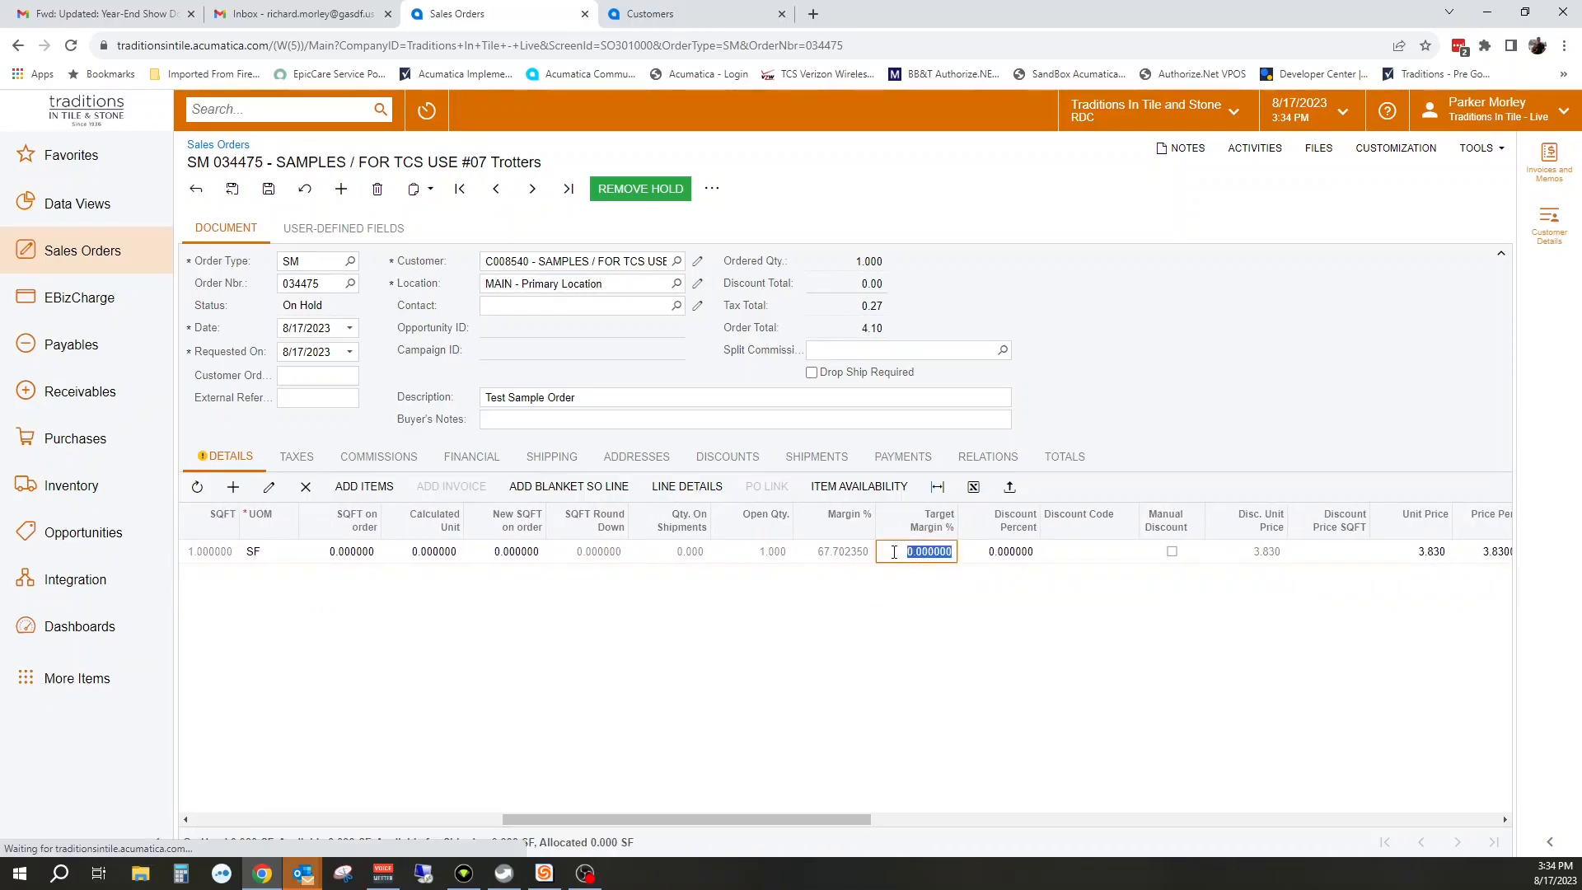
pyautogui.press('BackSpace')
pyautogui.write('.01')
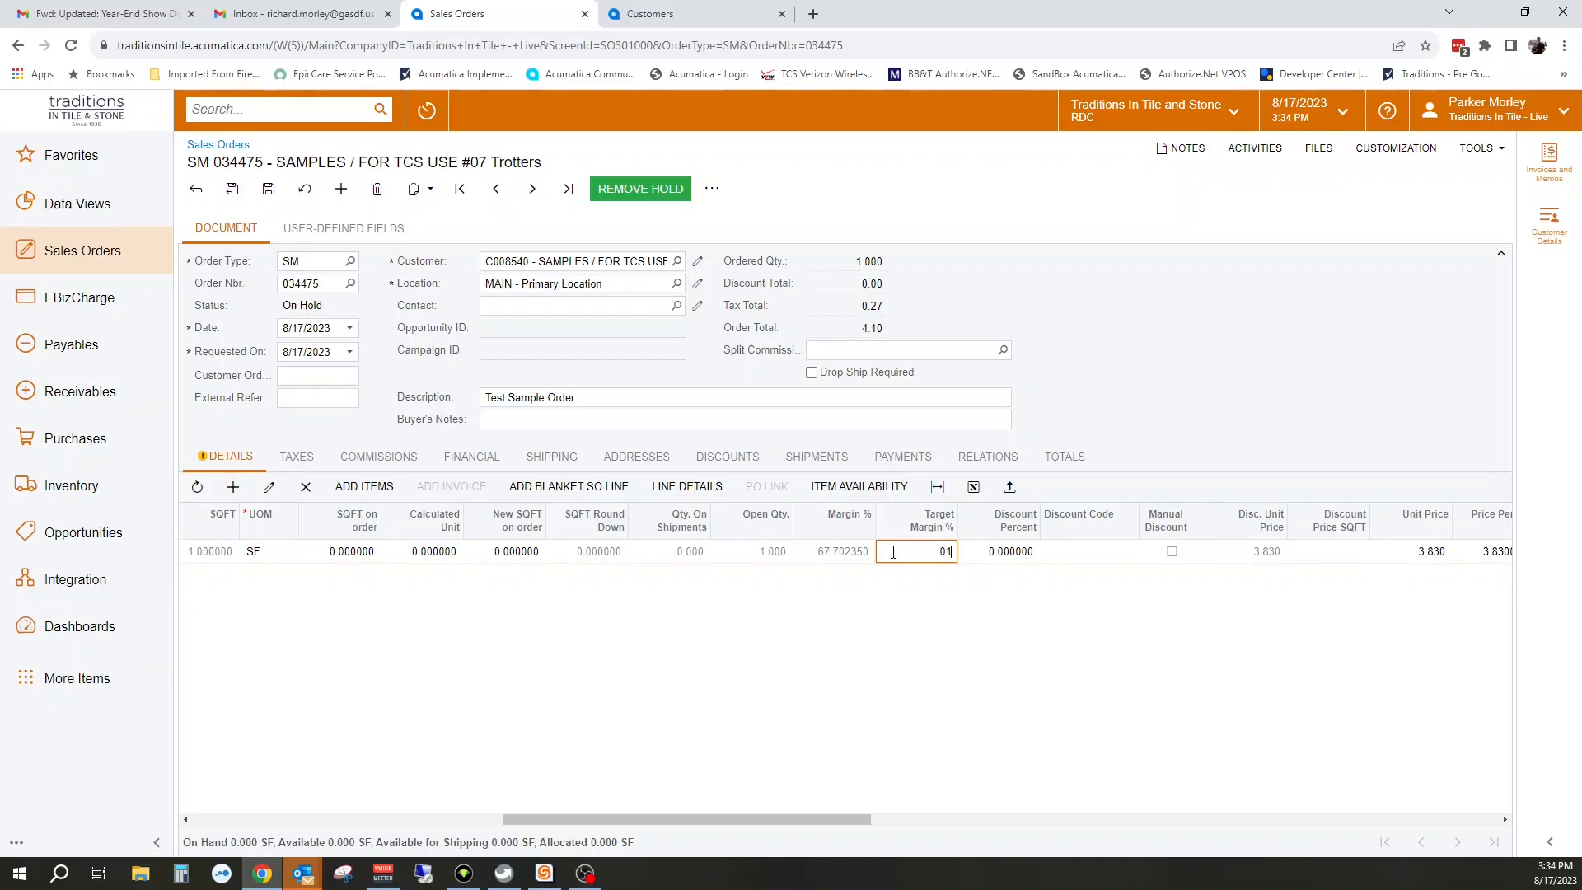
pyautogui.press('Return')
pyautogui.click(884, 556)
pyautogui.press('Tab')
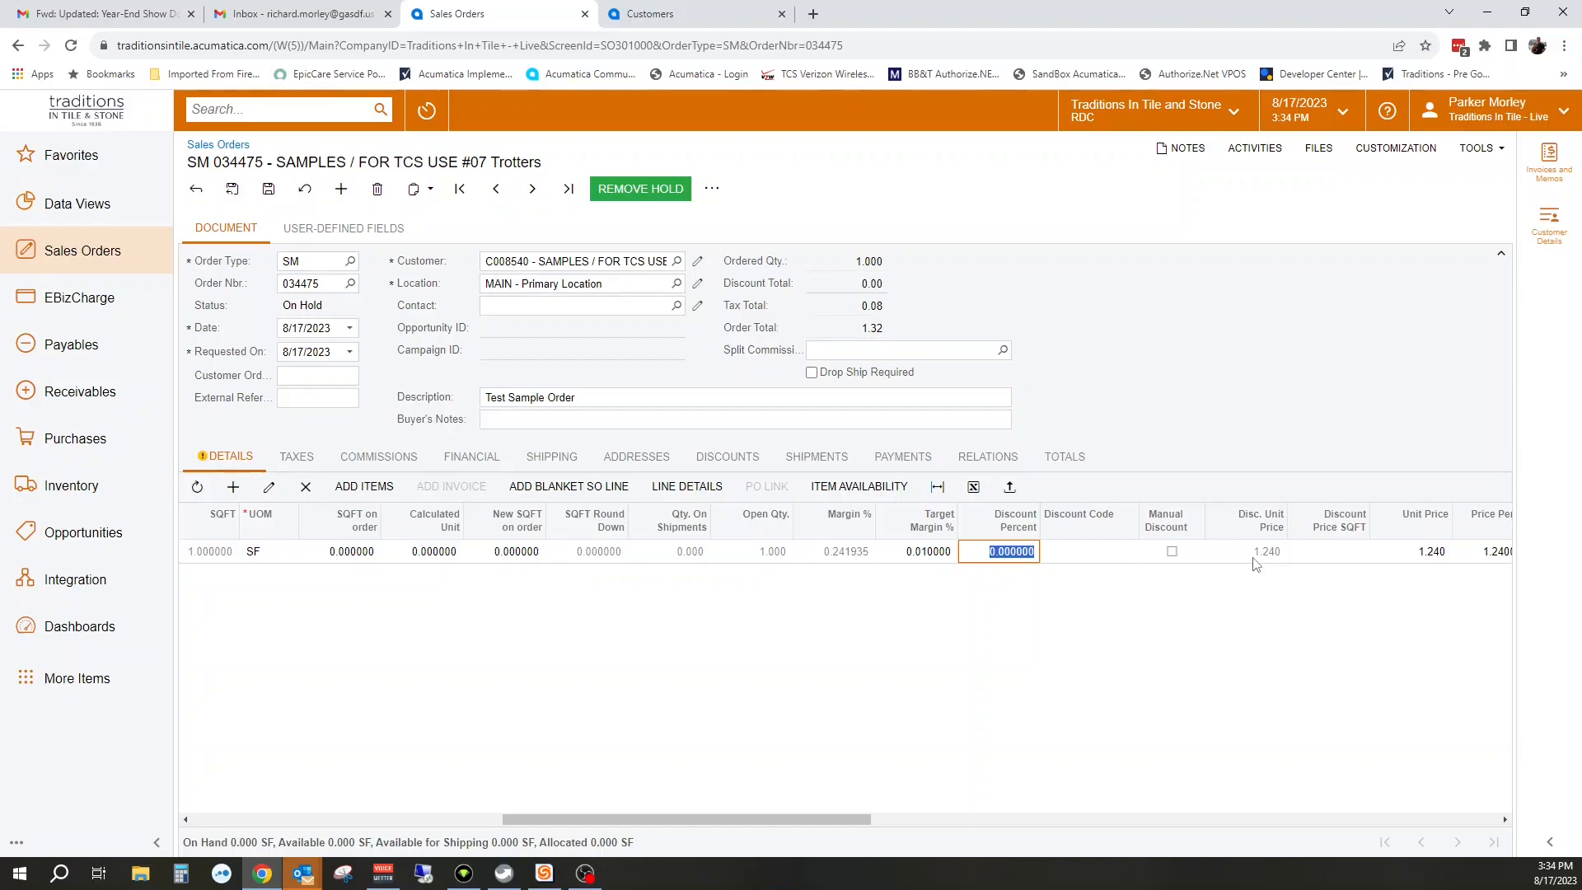
pyautogui.moveTo(816, 815); pyautogui.dragTo(1463, 818)
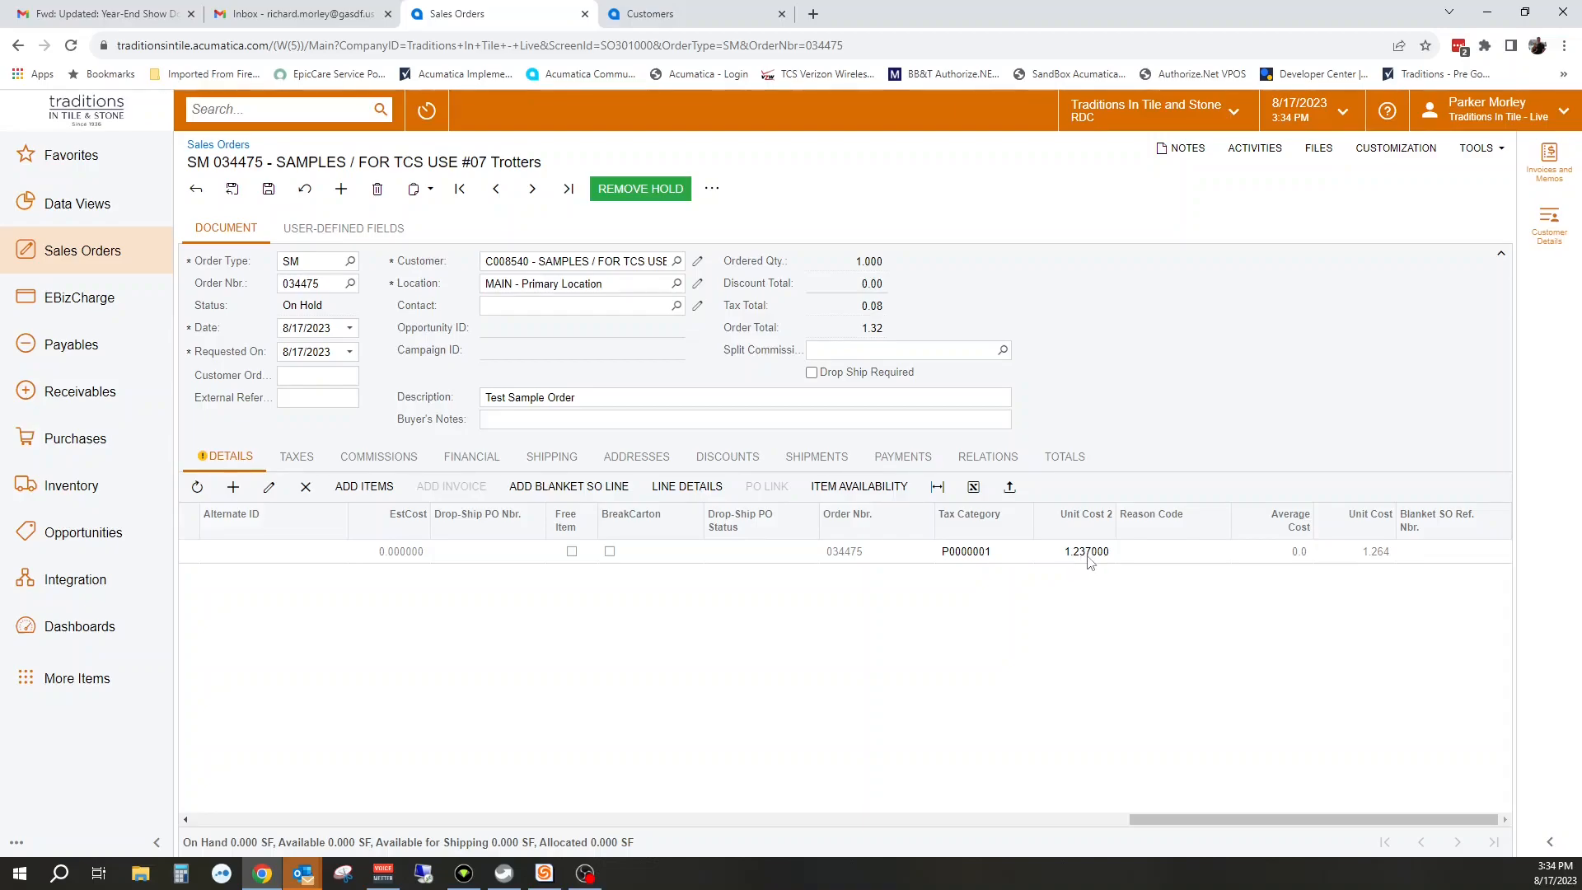
pyautogui.moveTo(1187, 820); pyautogui.dragTo(635, 806)
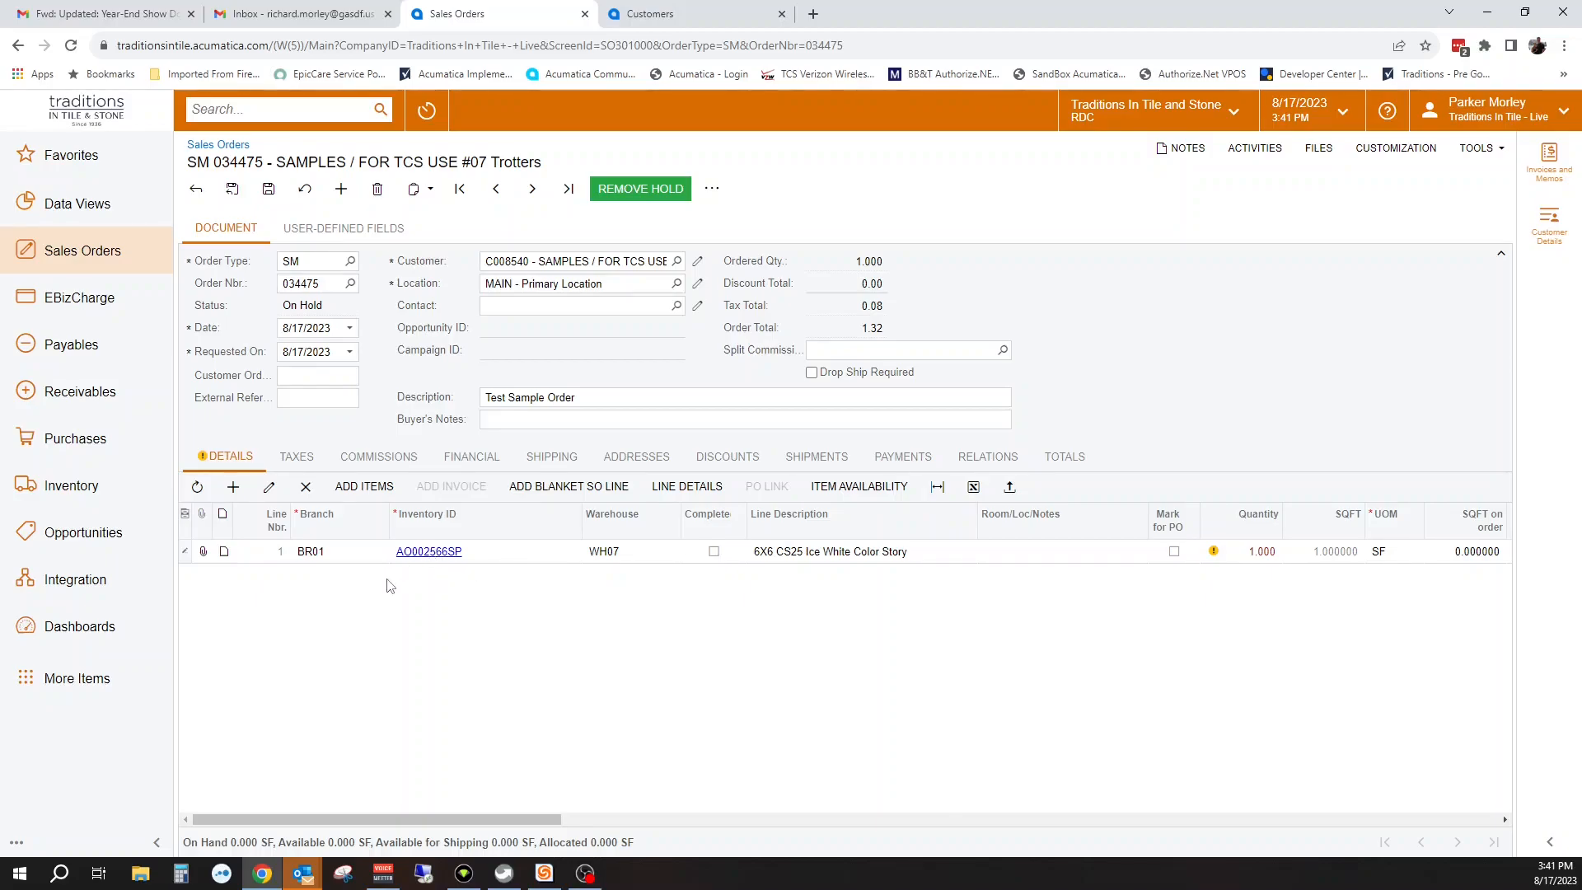
# - Add a second order line for inventory item AO002544SP from warehouse WH07
pyautogui.click(233, 487)
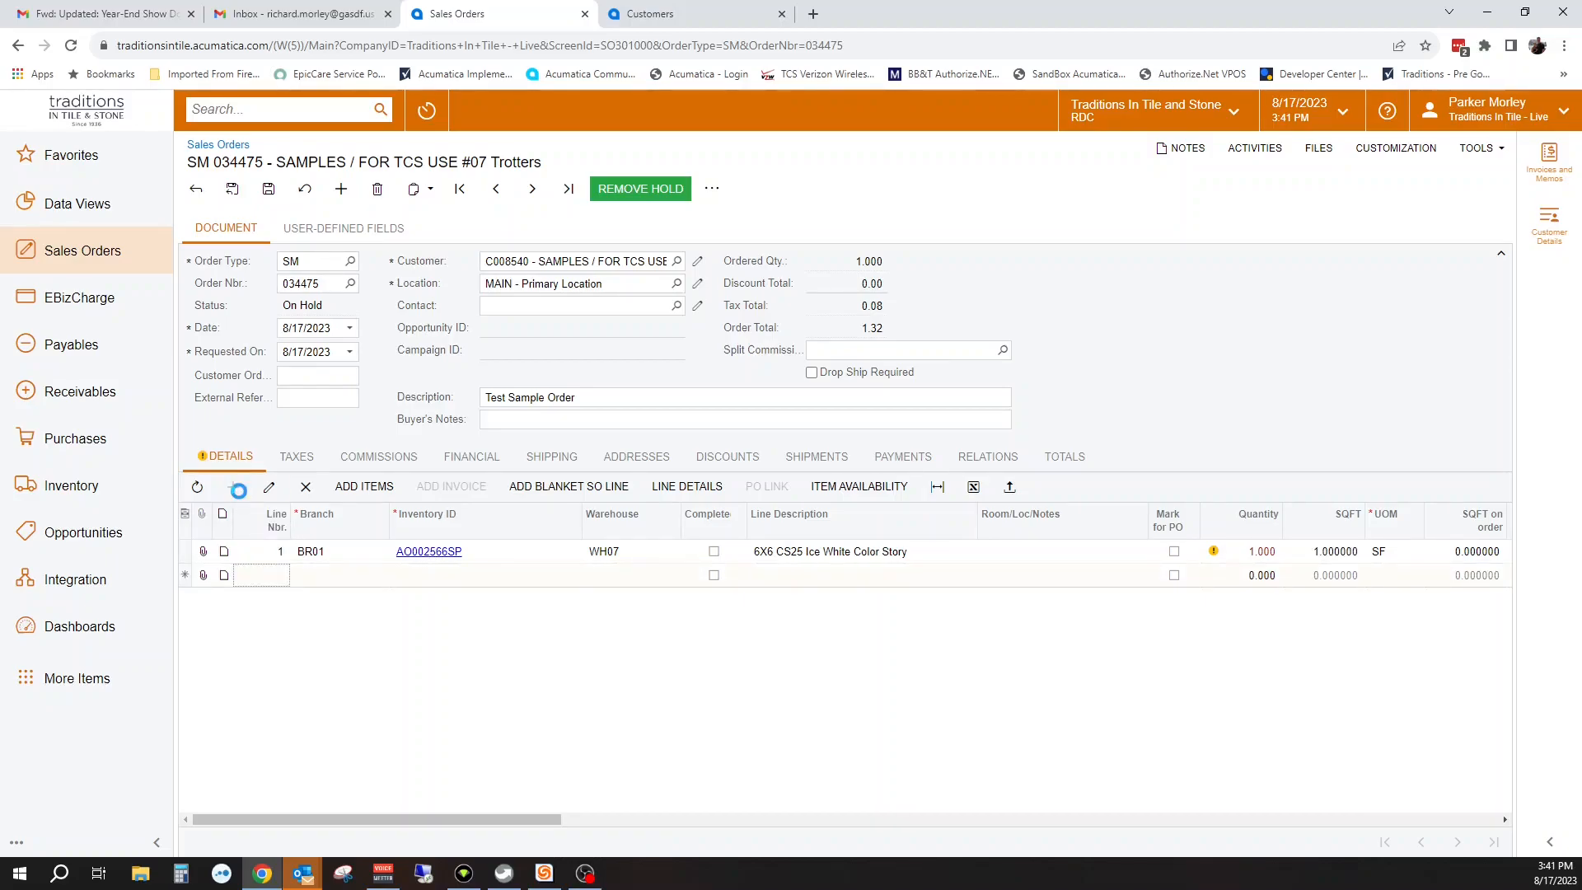
pyautogui.click(437, 577)
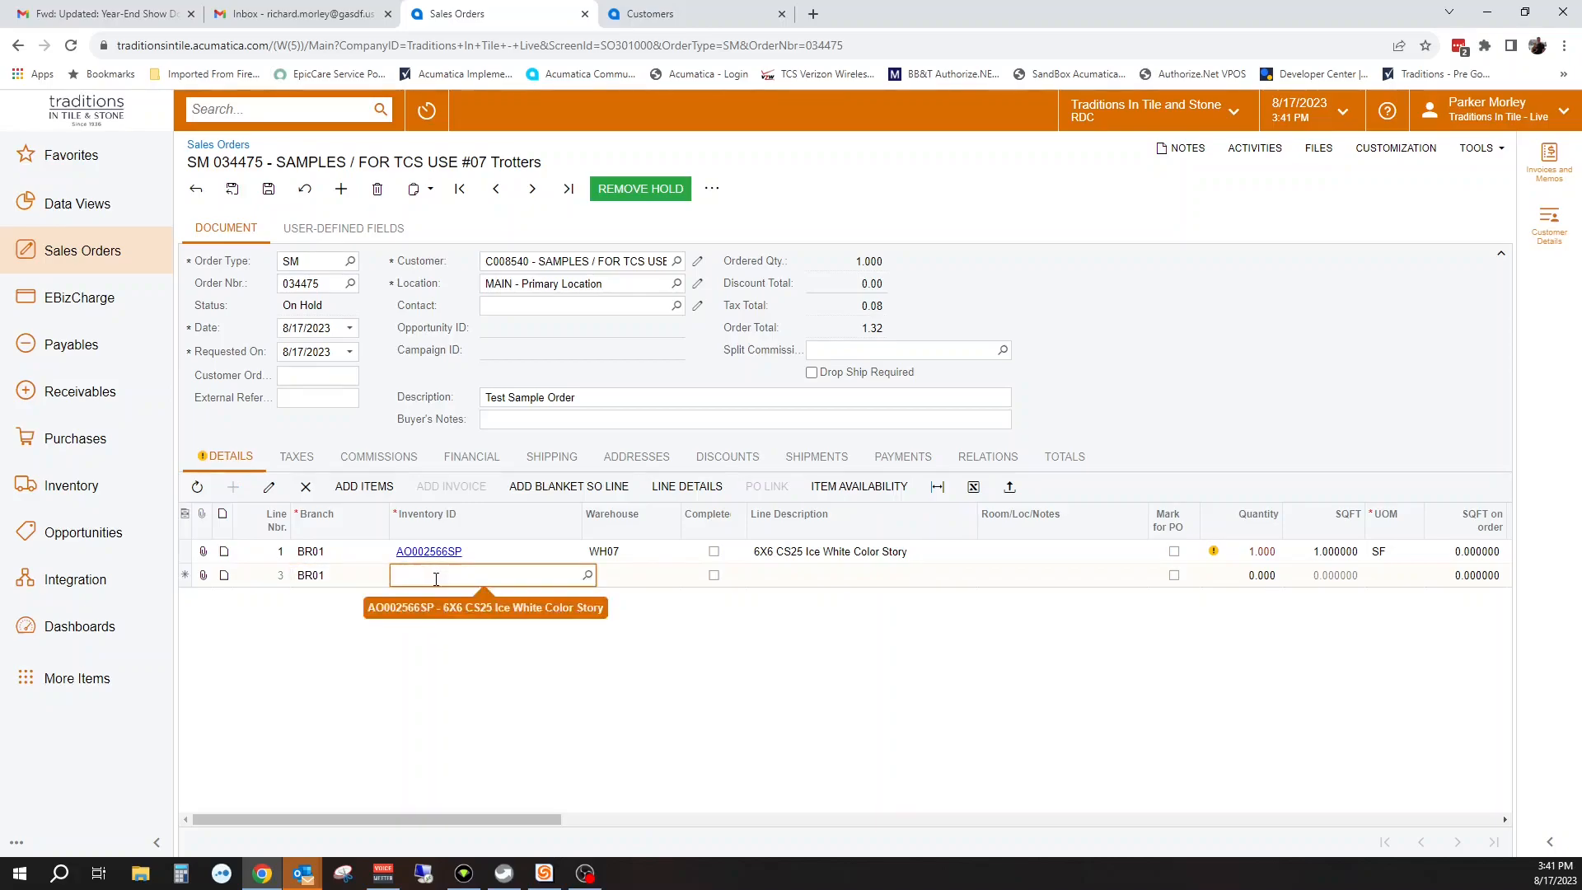
pyautogui.write('ao0025')
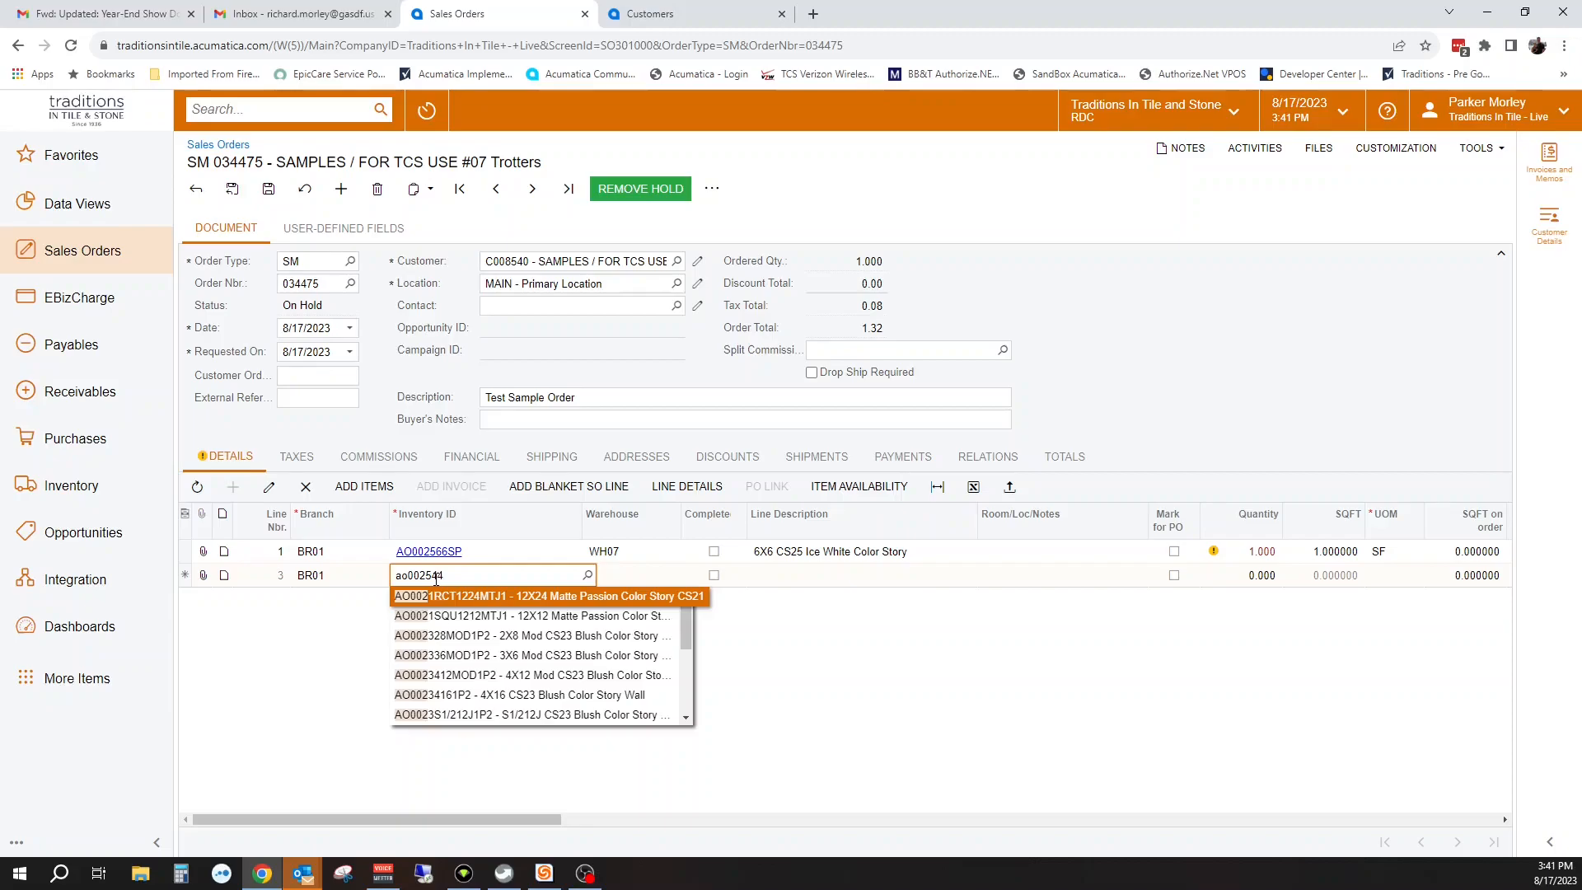
pyautogui.write('44')
pyautogui.press('Tab')
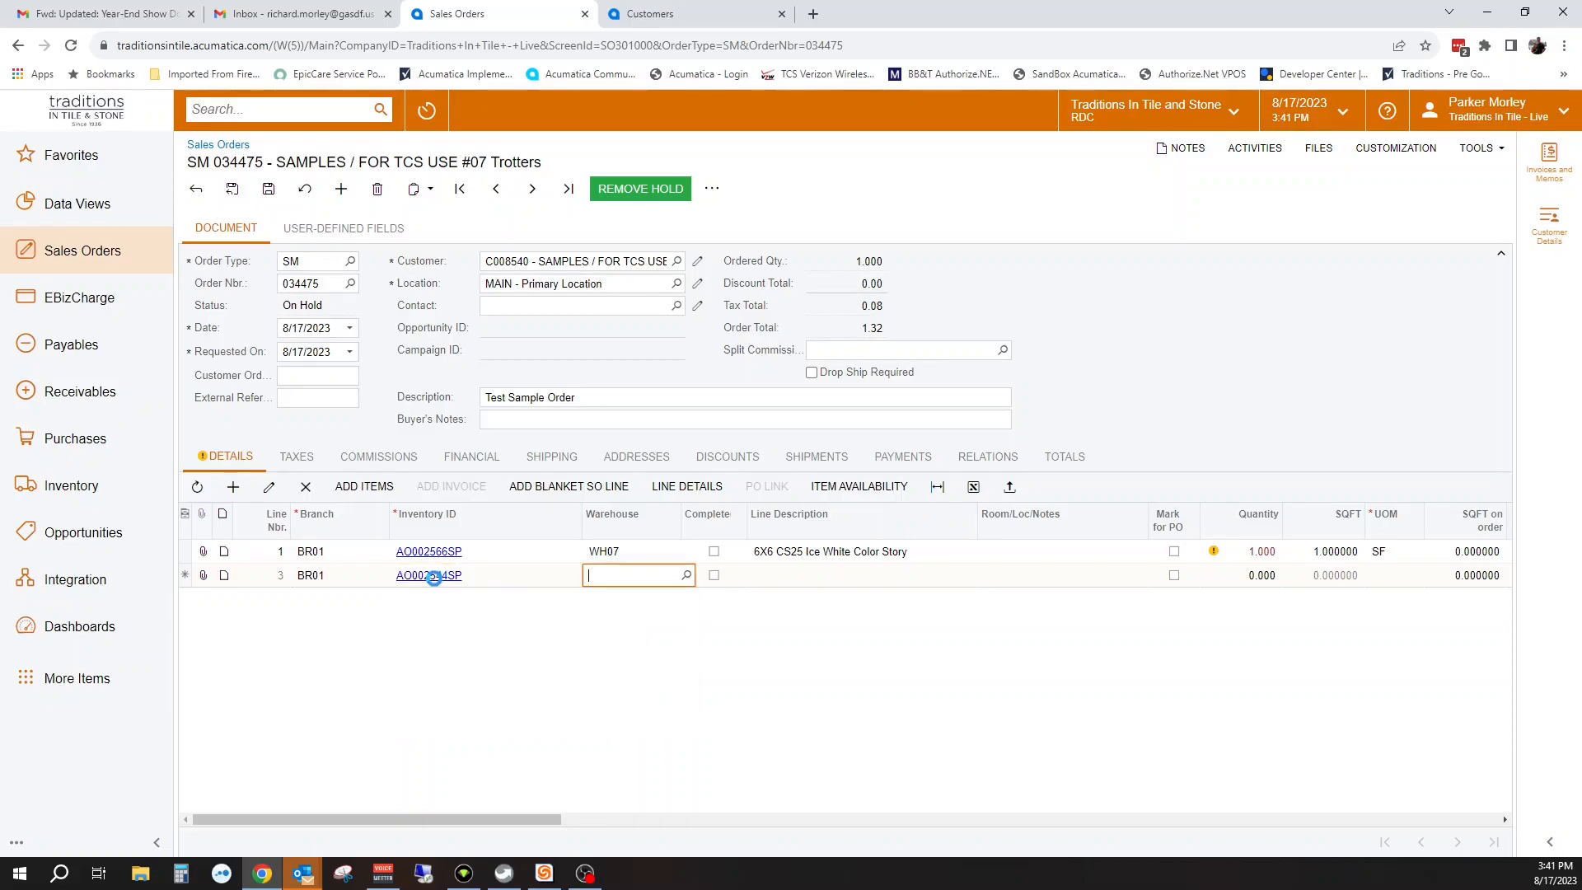
pyautogui.write('wh07')
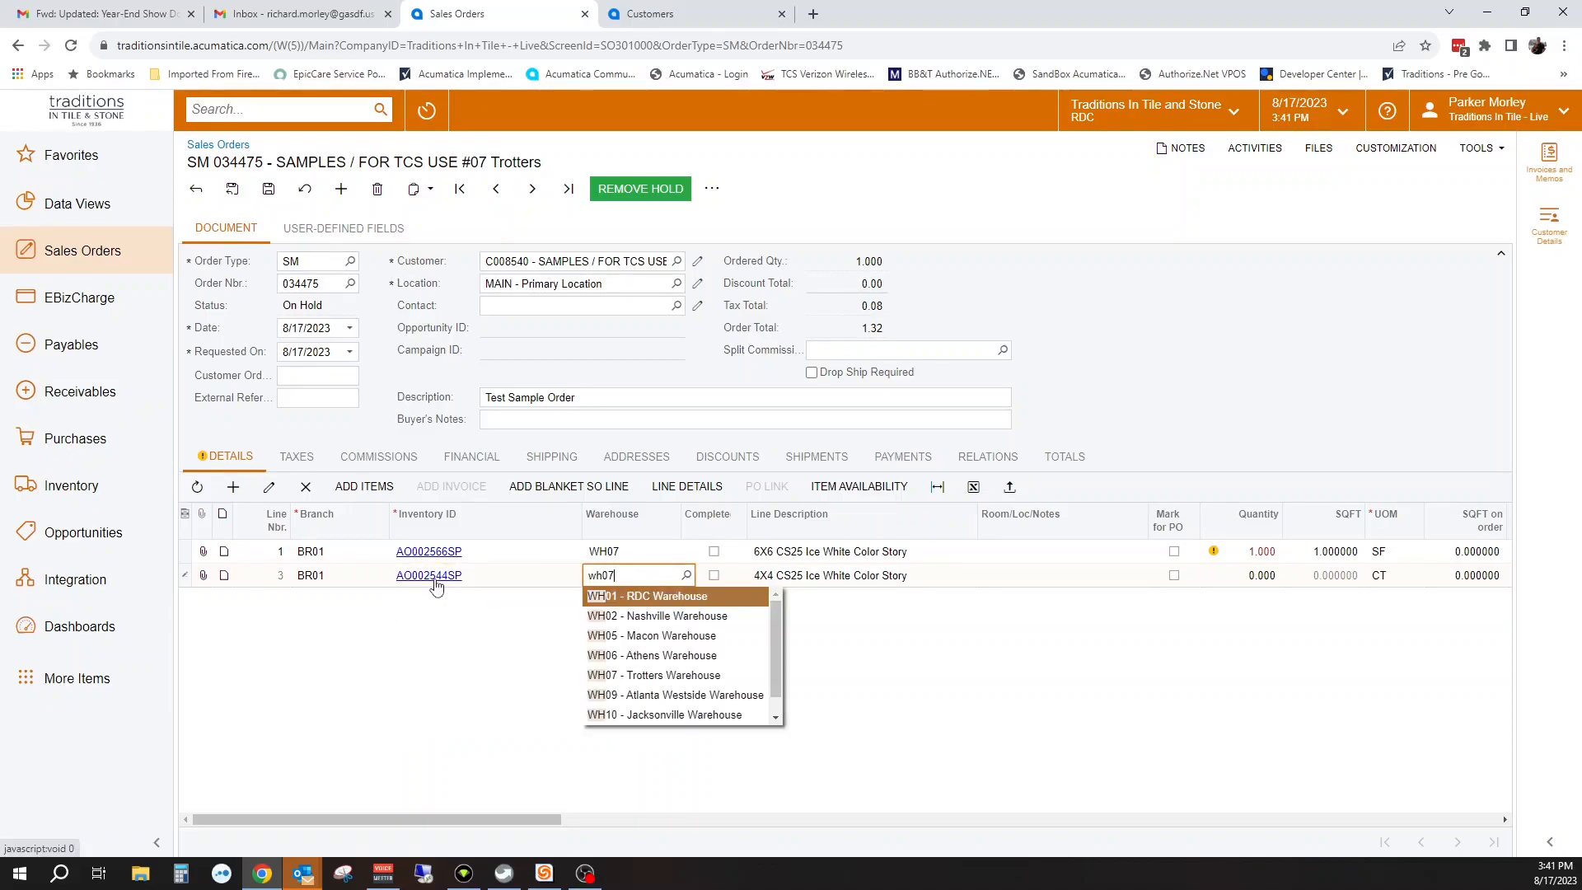
pyautogui.press('Tab')
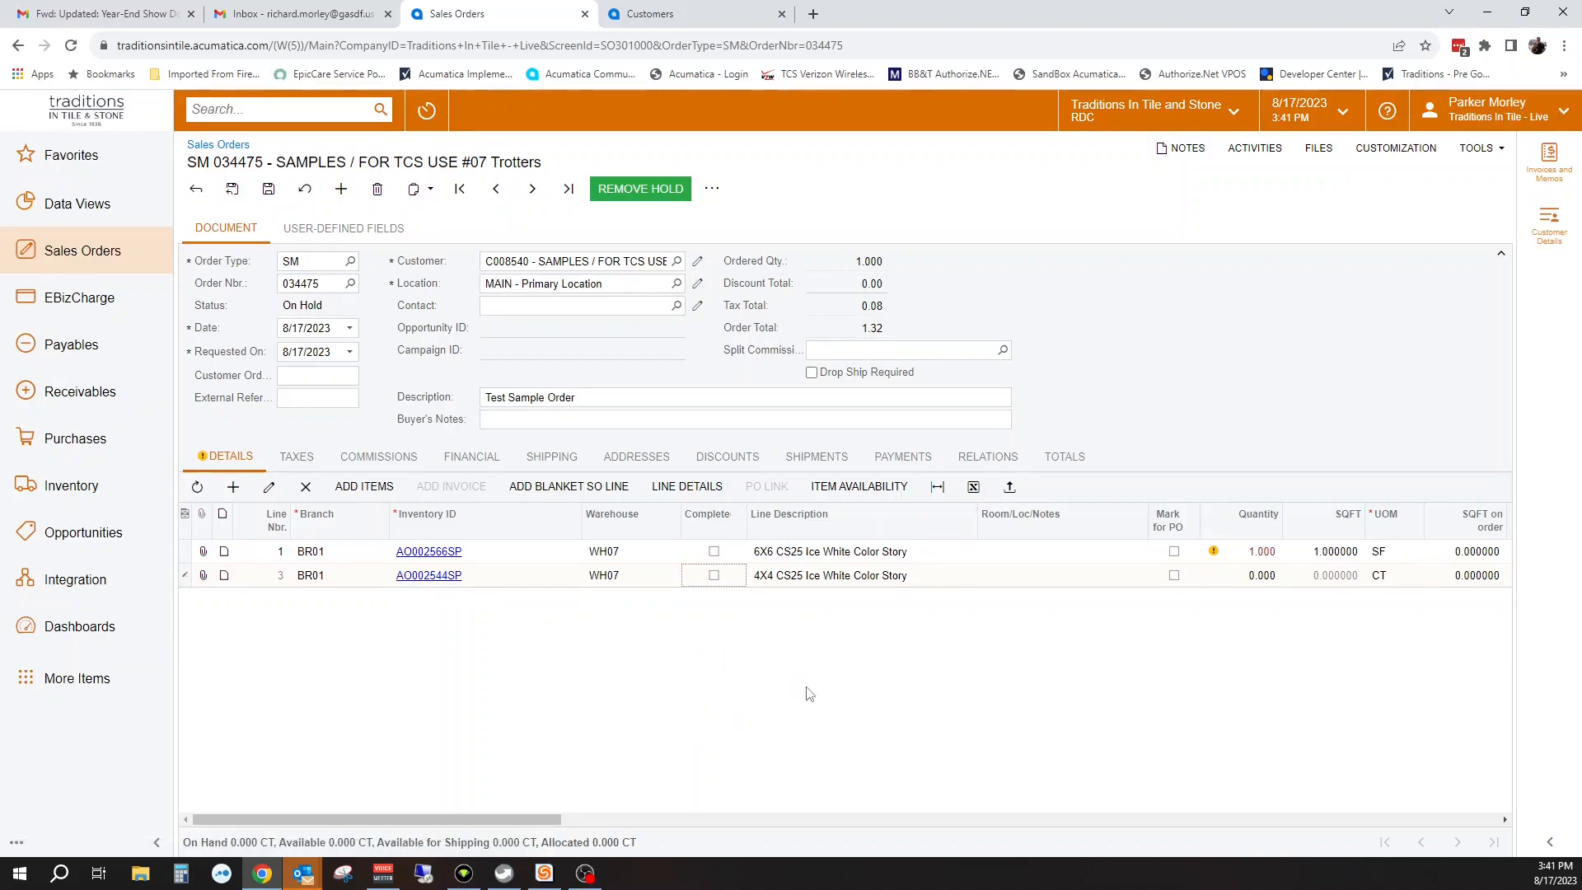
# - Set the AO002544SP line's unit of measure to SF and its quantity to 1, and save the order
pyautogui.press('Return')
pyautogui.click(1391, 576)
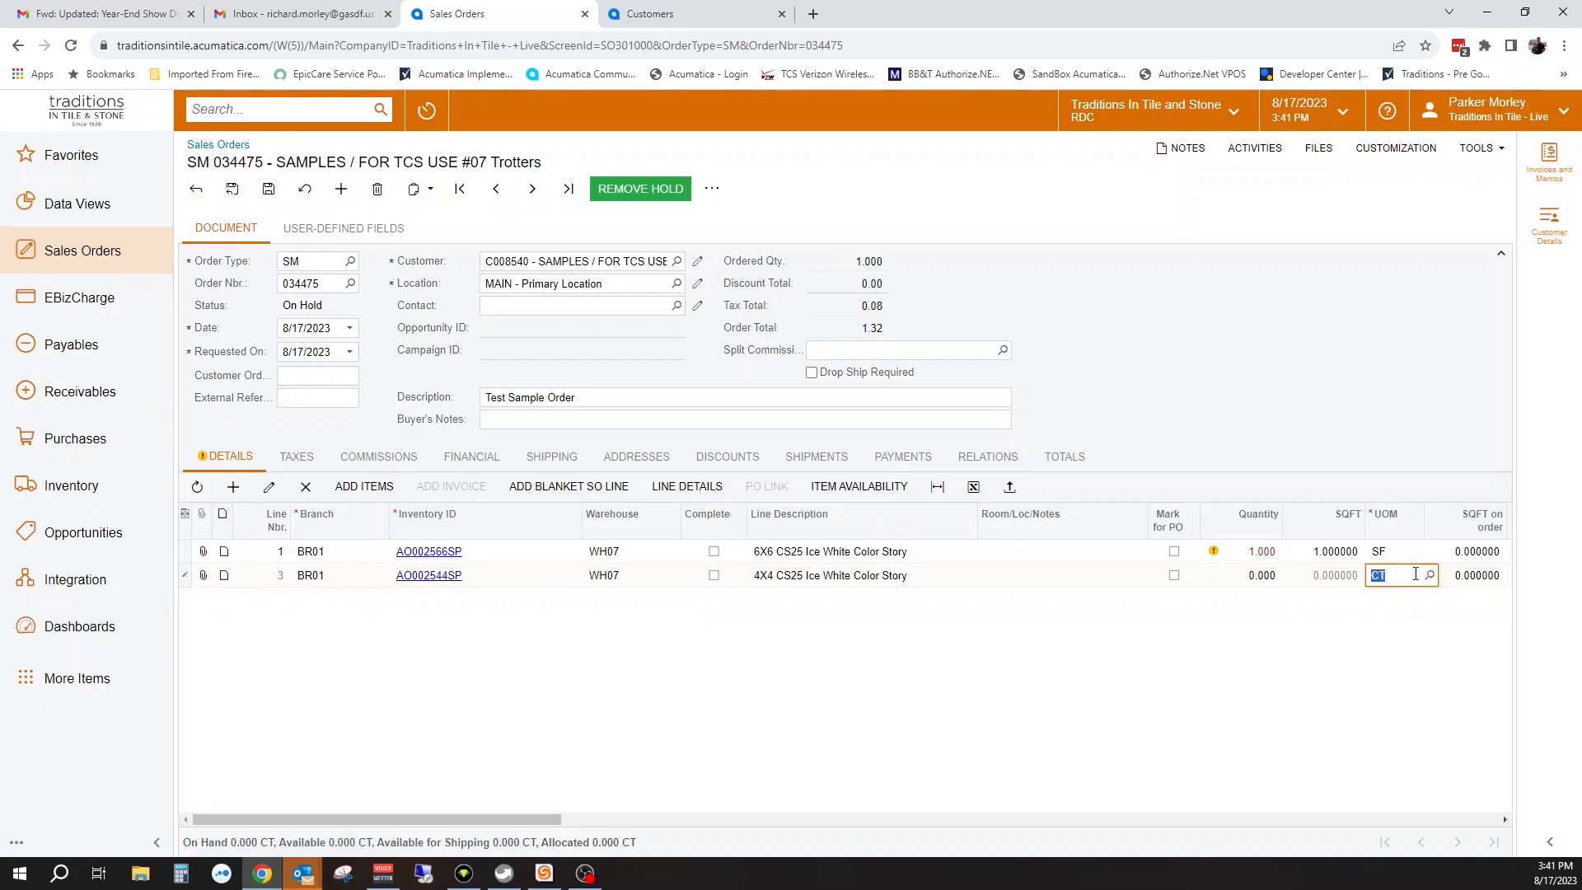
pyautogui.click(1431, 576)
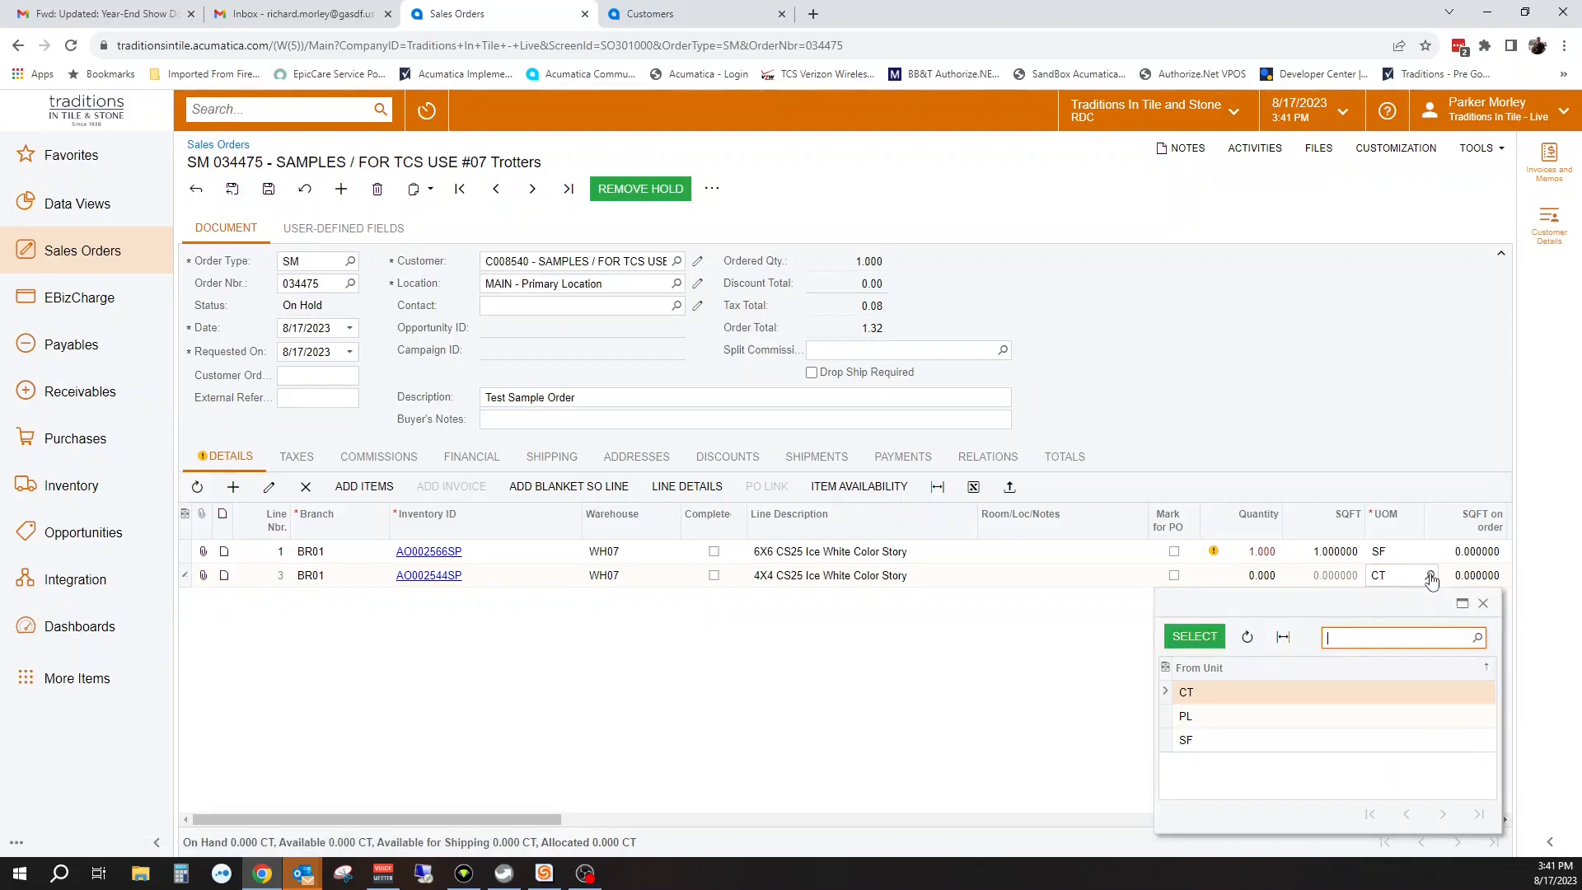
pyautogui.click(1203, 742)
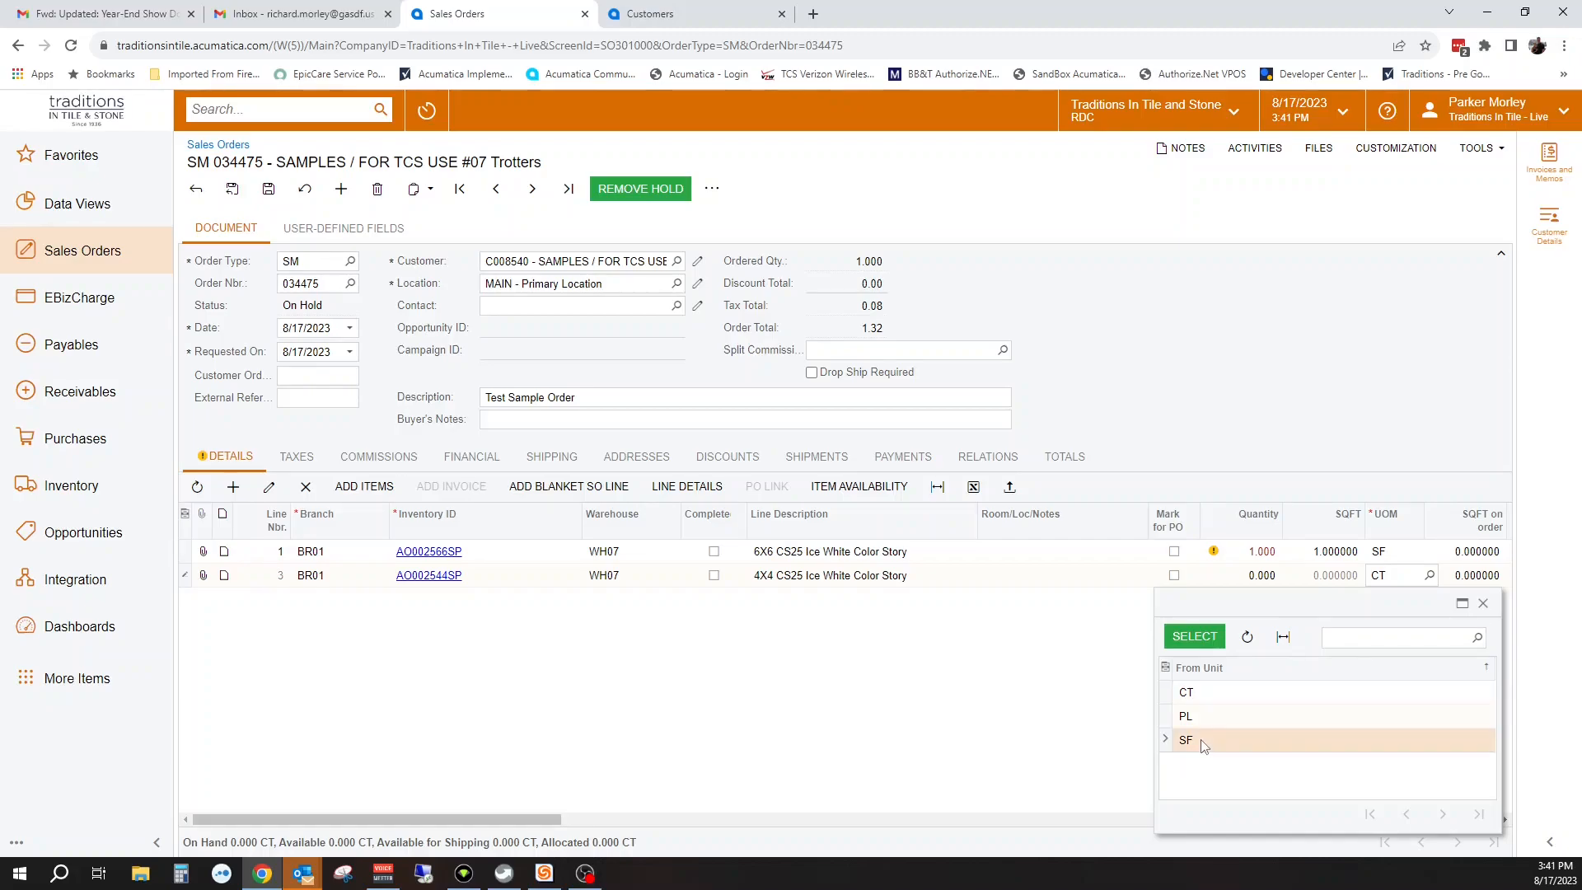
pyautogui.doubleClick(1189, 748)
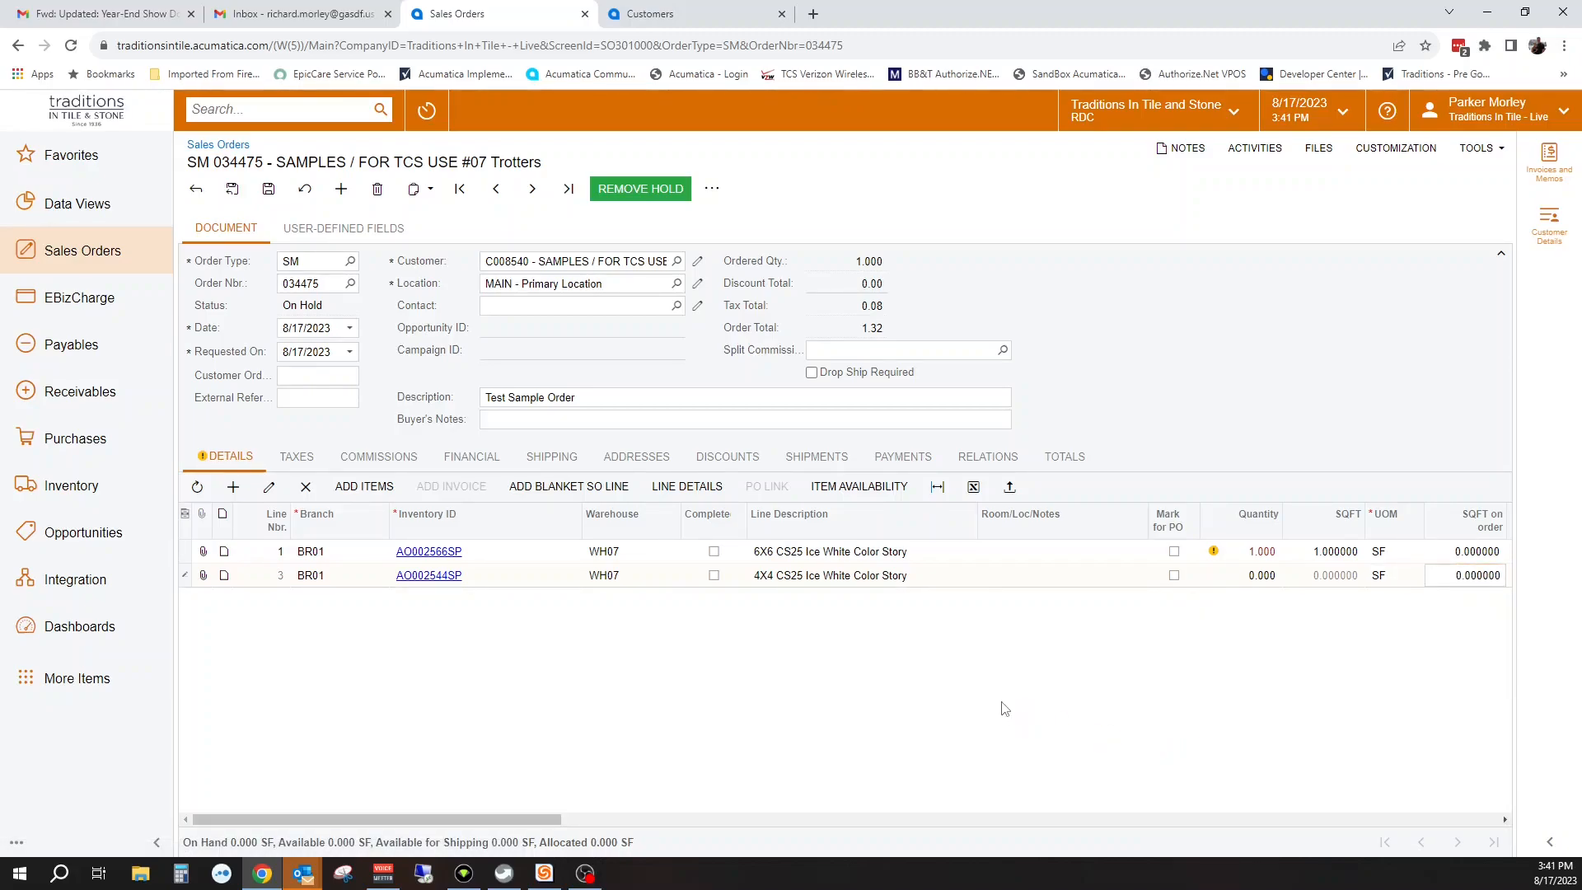
pyautogui.click(1245, 577)
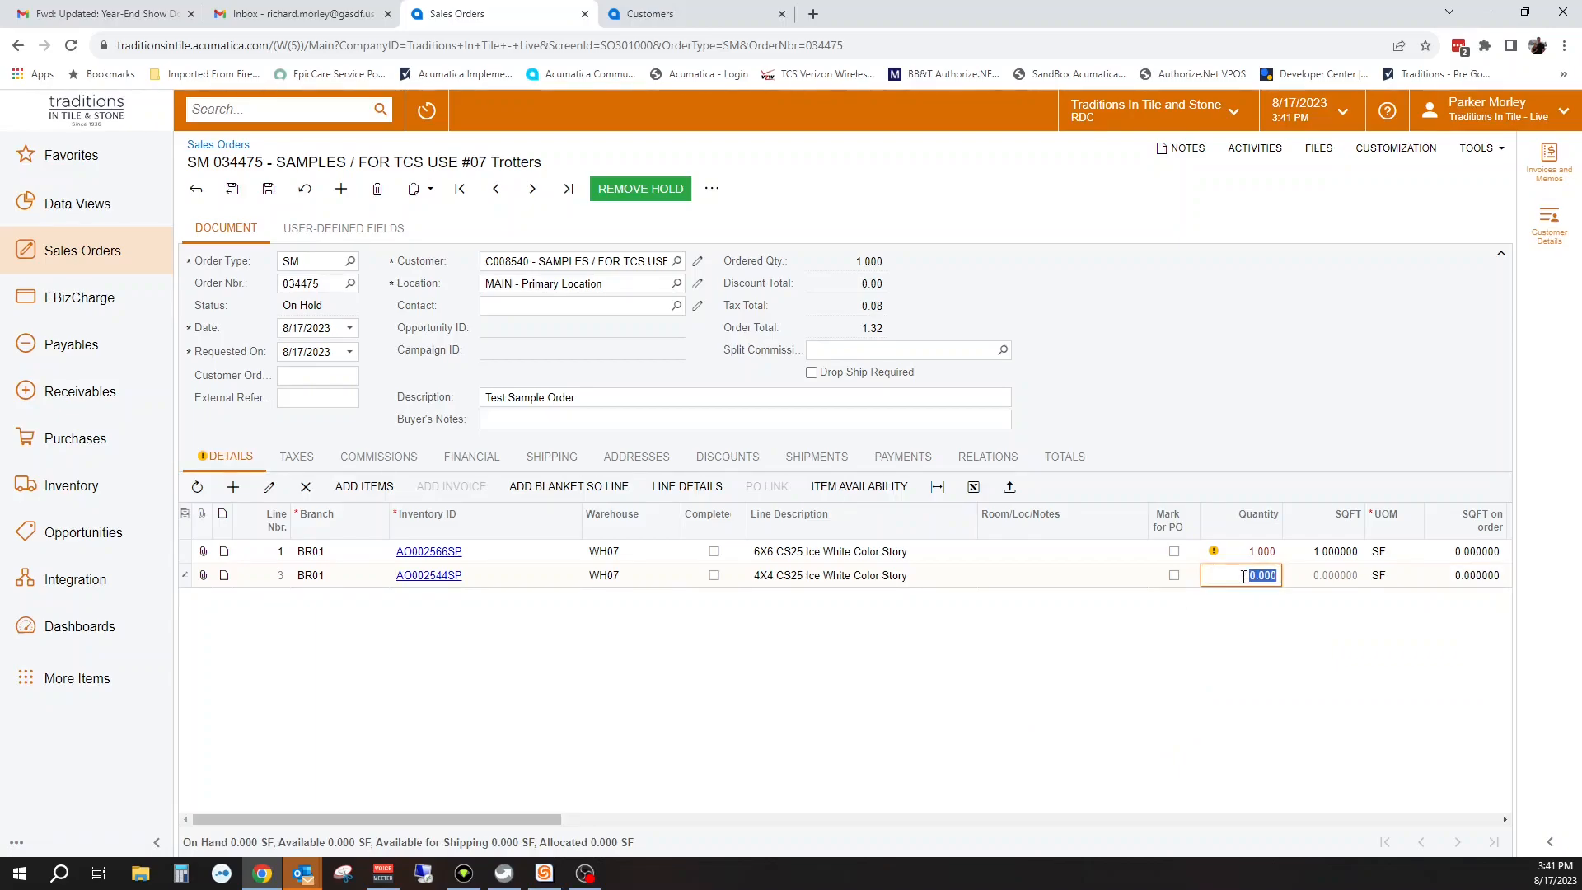
pyautogui.write('1')
pyautogui.click(1218, 629)
pyautogui.click(262, 196)
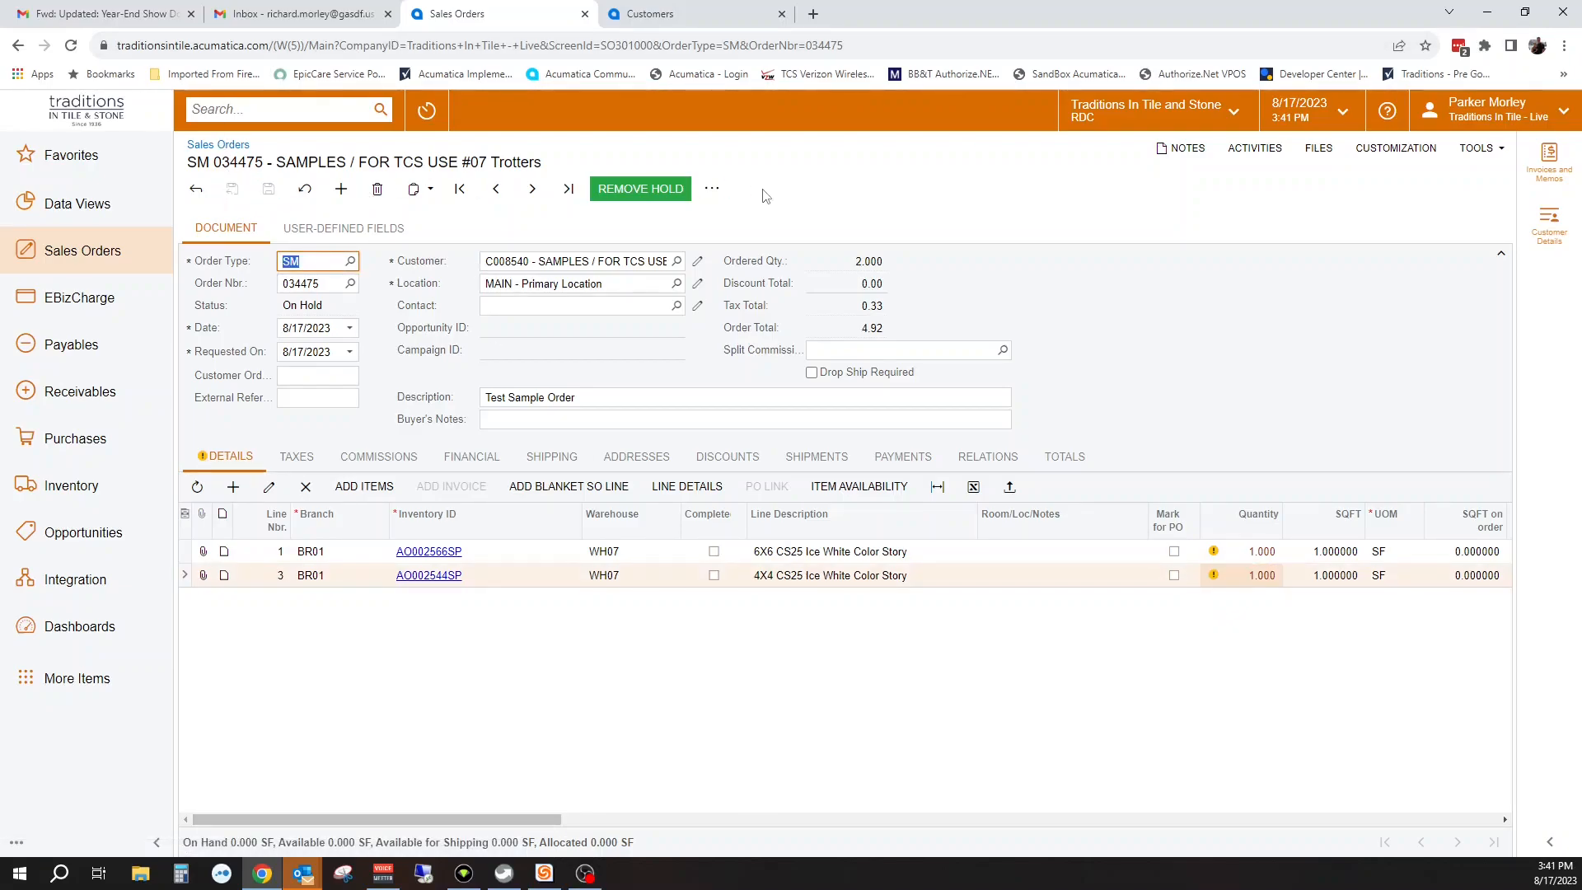
# - Assign the reason code SAMPLE to the AO002566SP order line
pyautogui.moveTo(550, 820); pyautogui.dragTo(1498, 816)
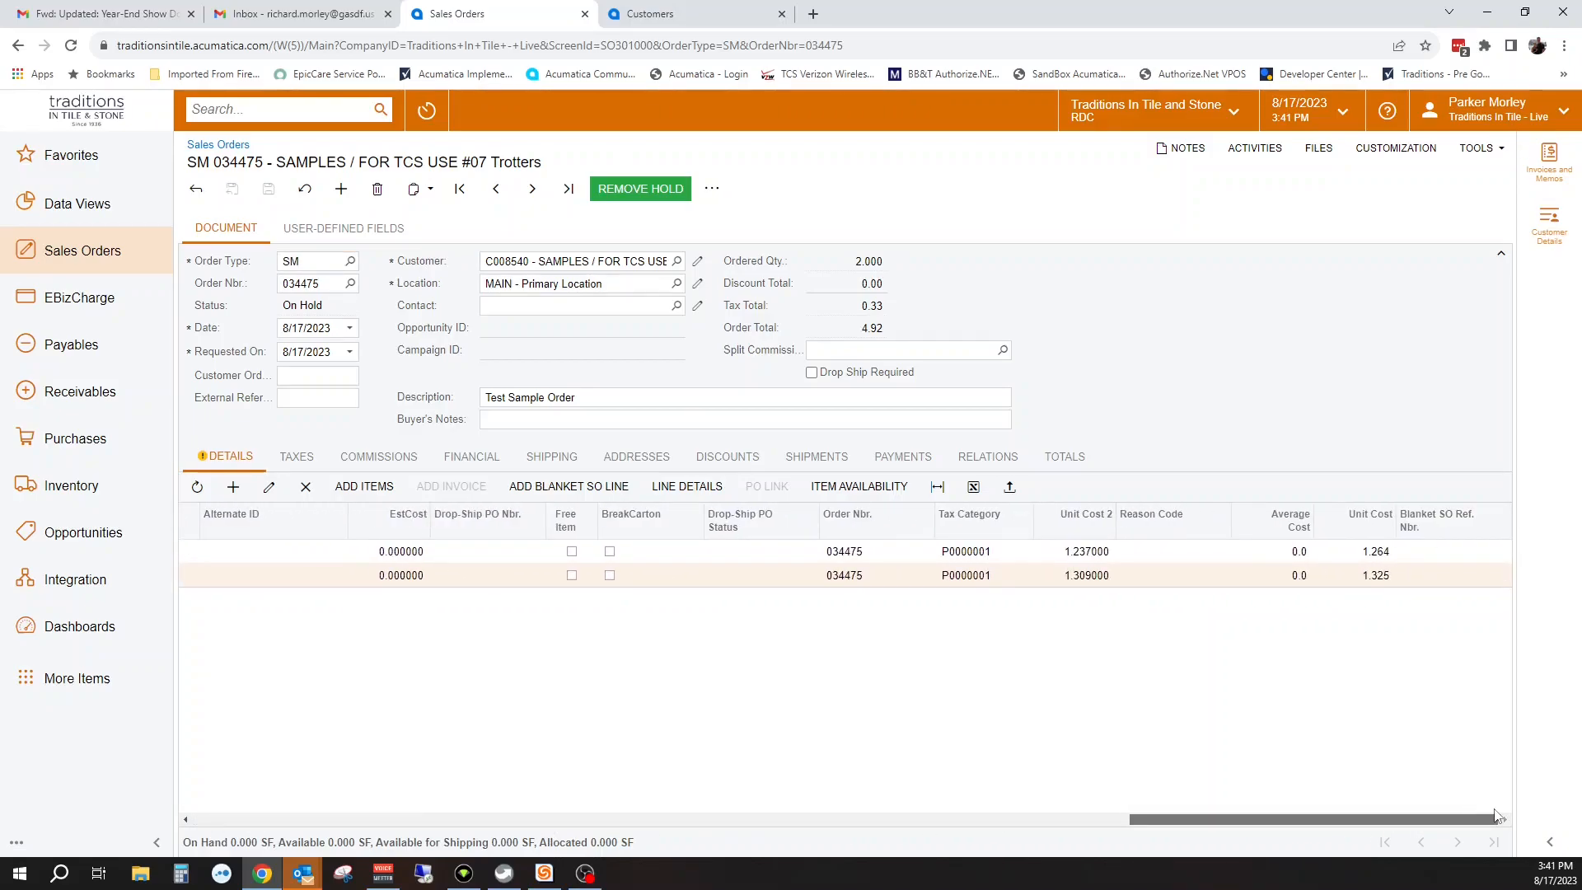
pyautogui.click(1212, 551)
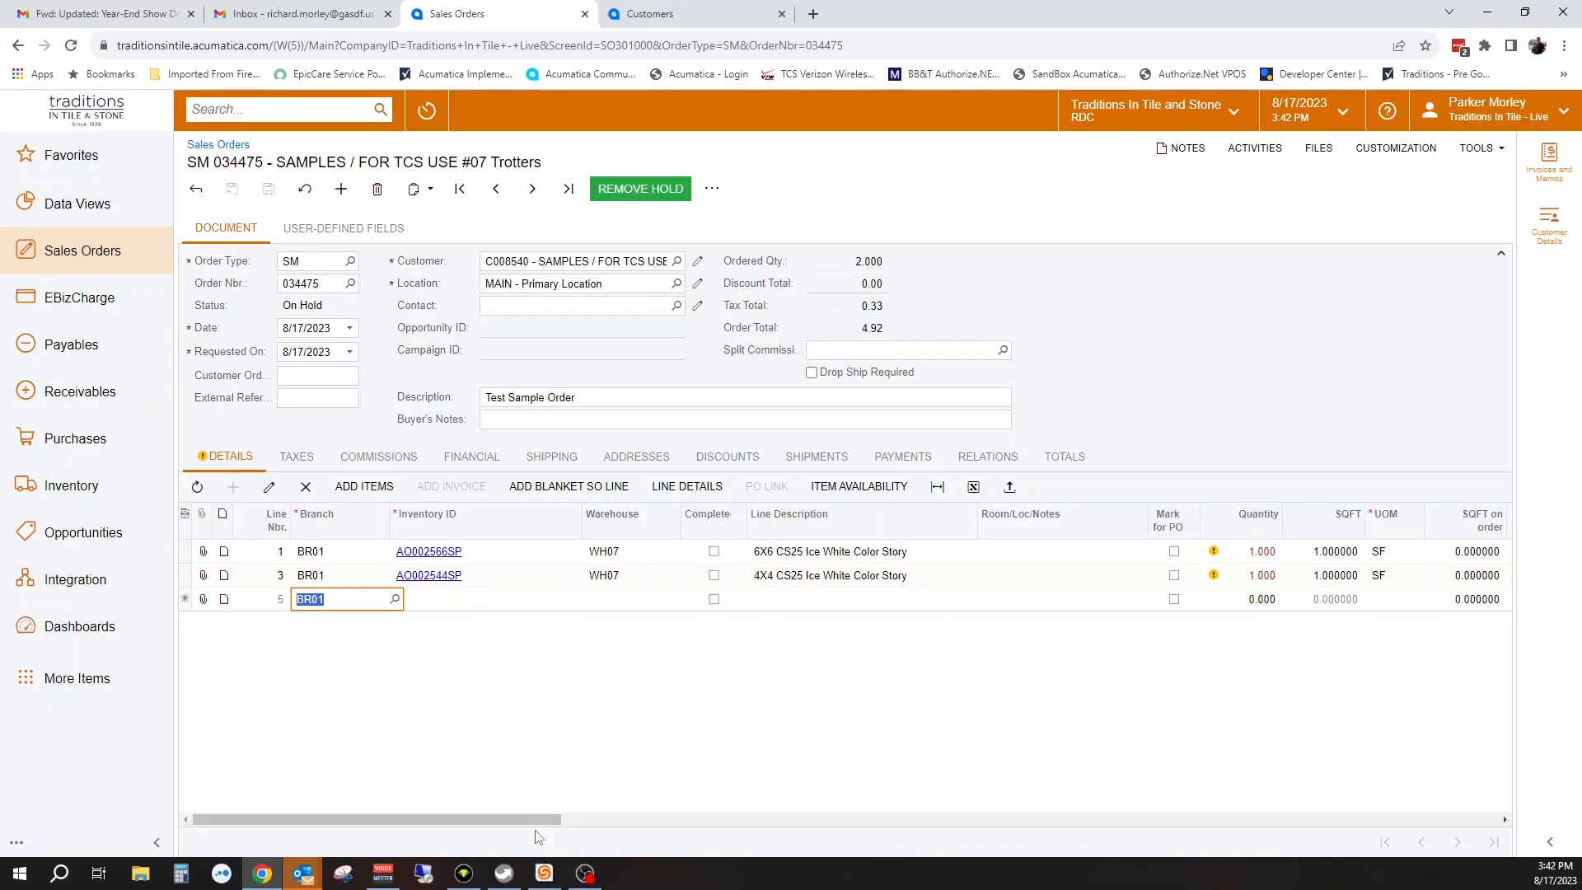
pyautogui.moveTo(551, 820); pyautogui.dragTo(1476, 820)
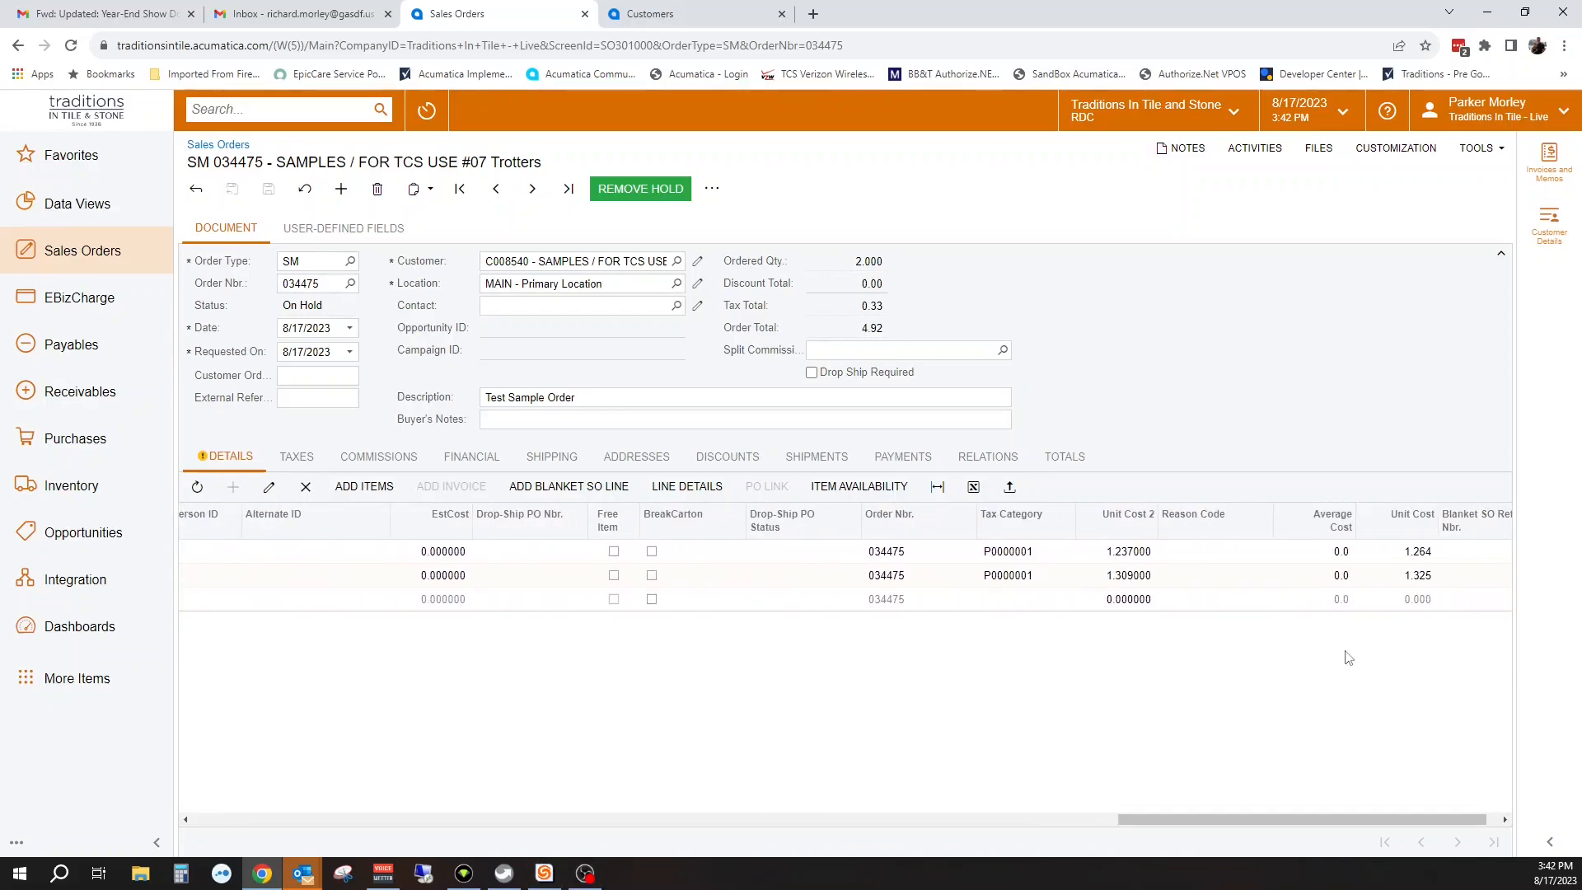
pyautogui.click(1265, 554)
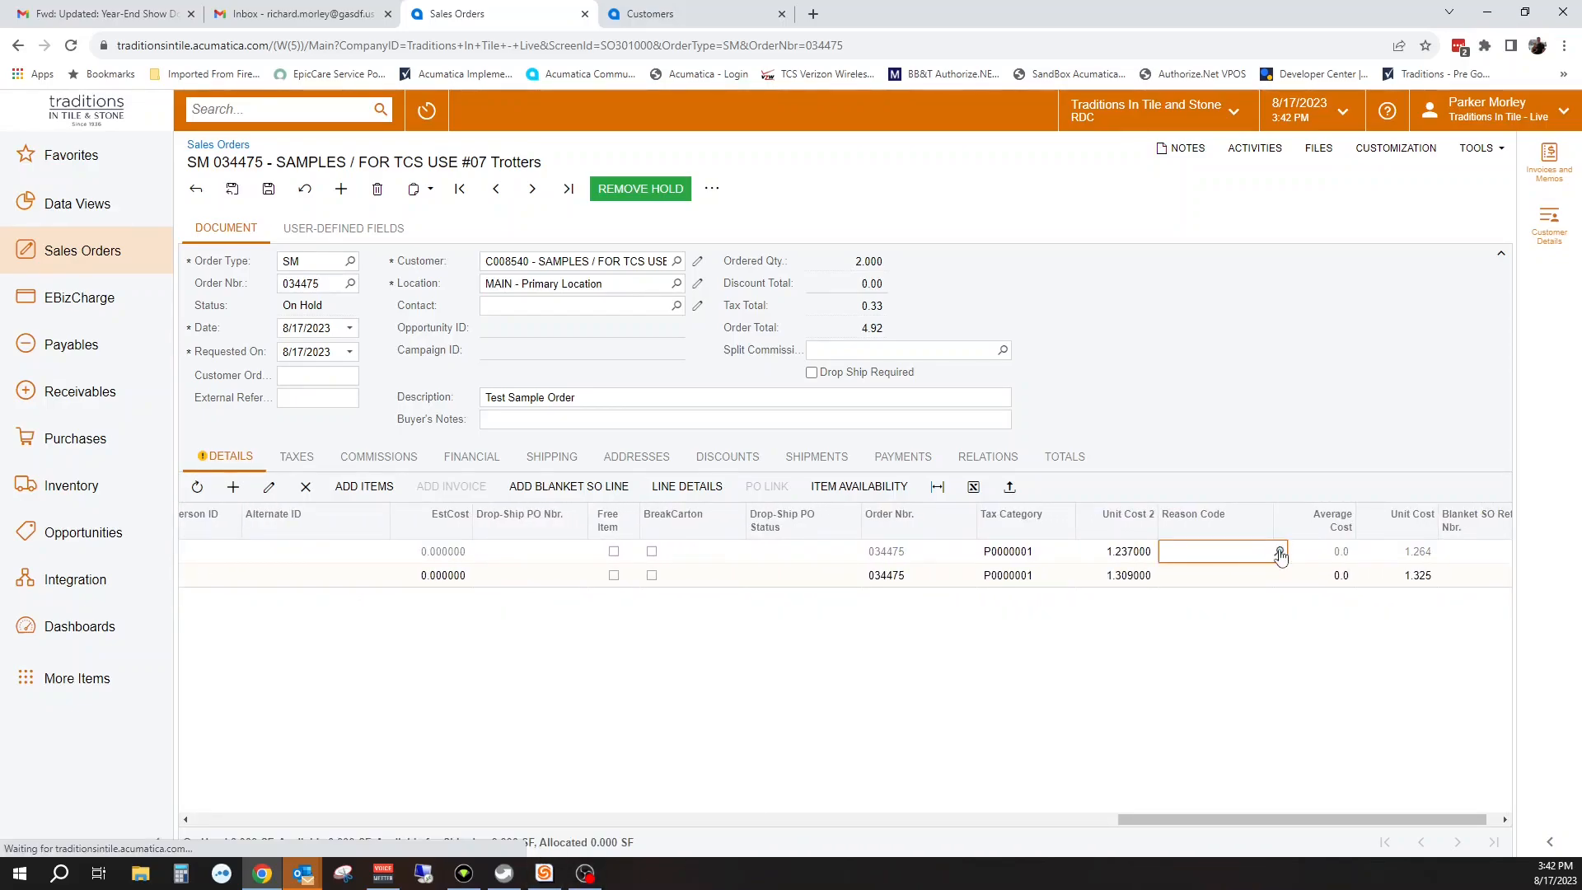
pyautogui.click(1280, 551)
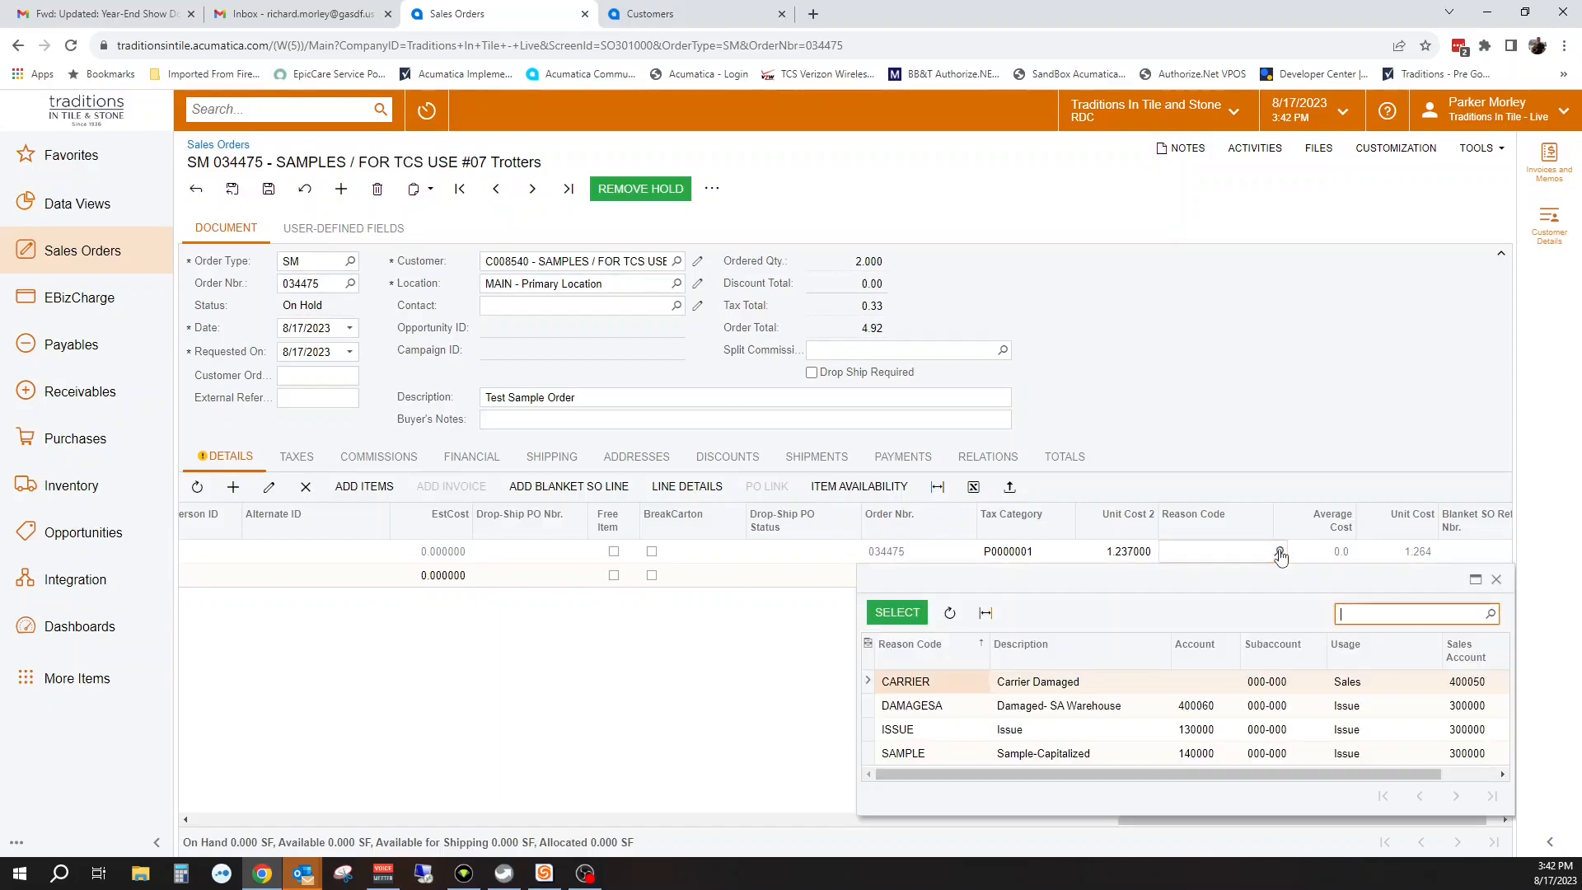
pyautogui.click(919, 755)
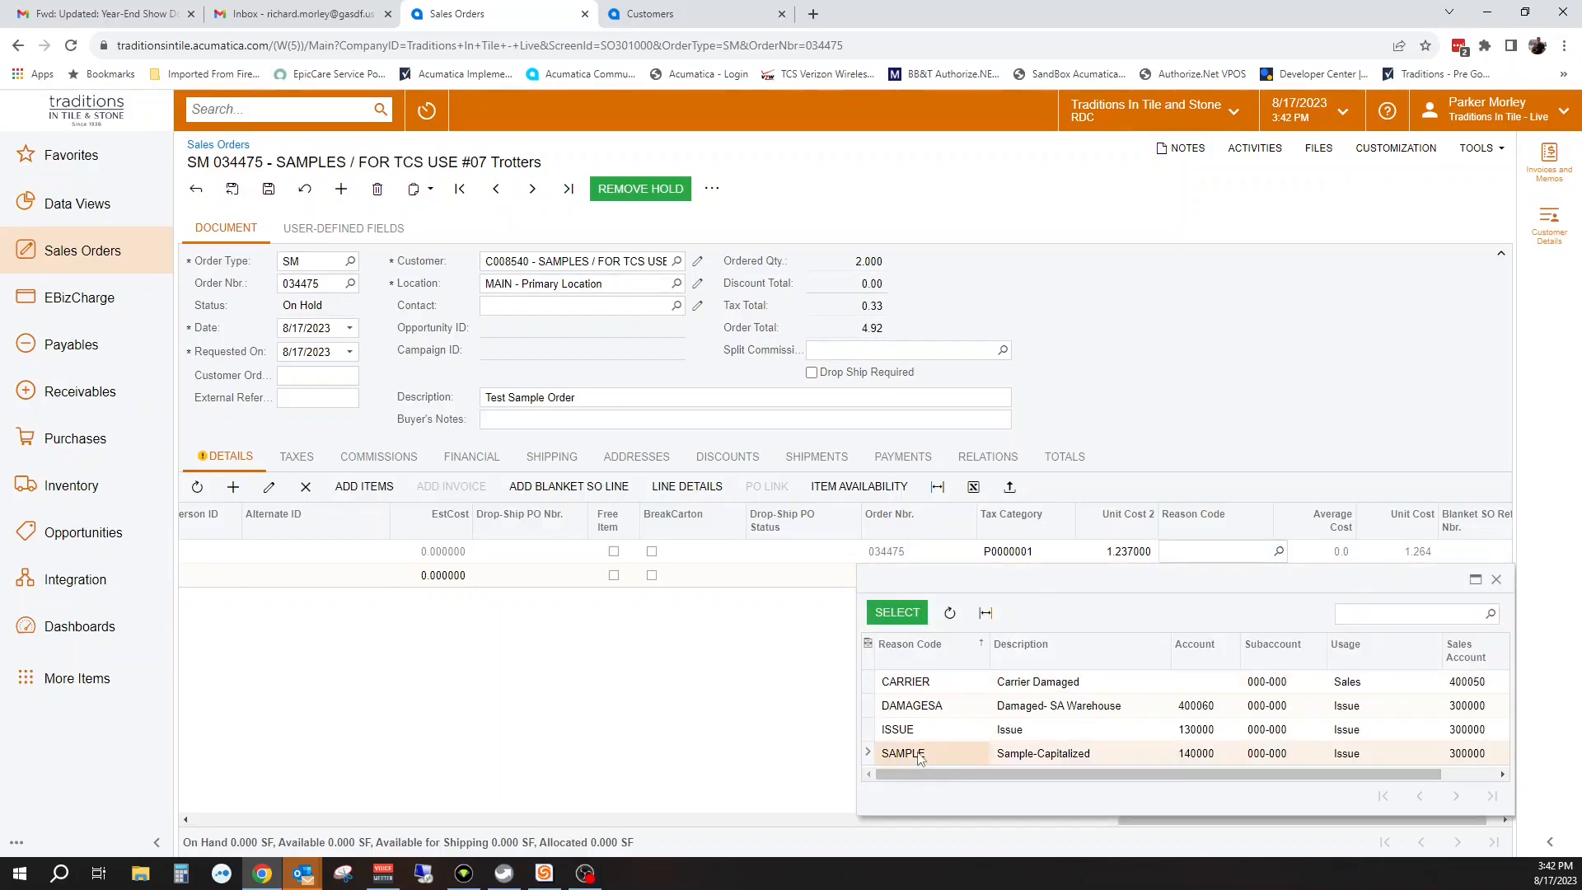
pyautogui.click(898, 612)
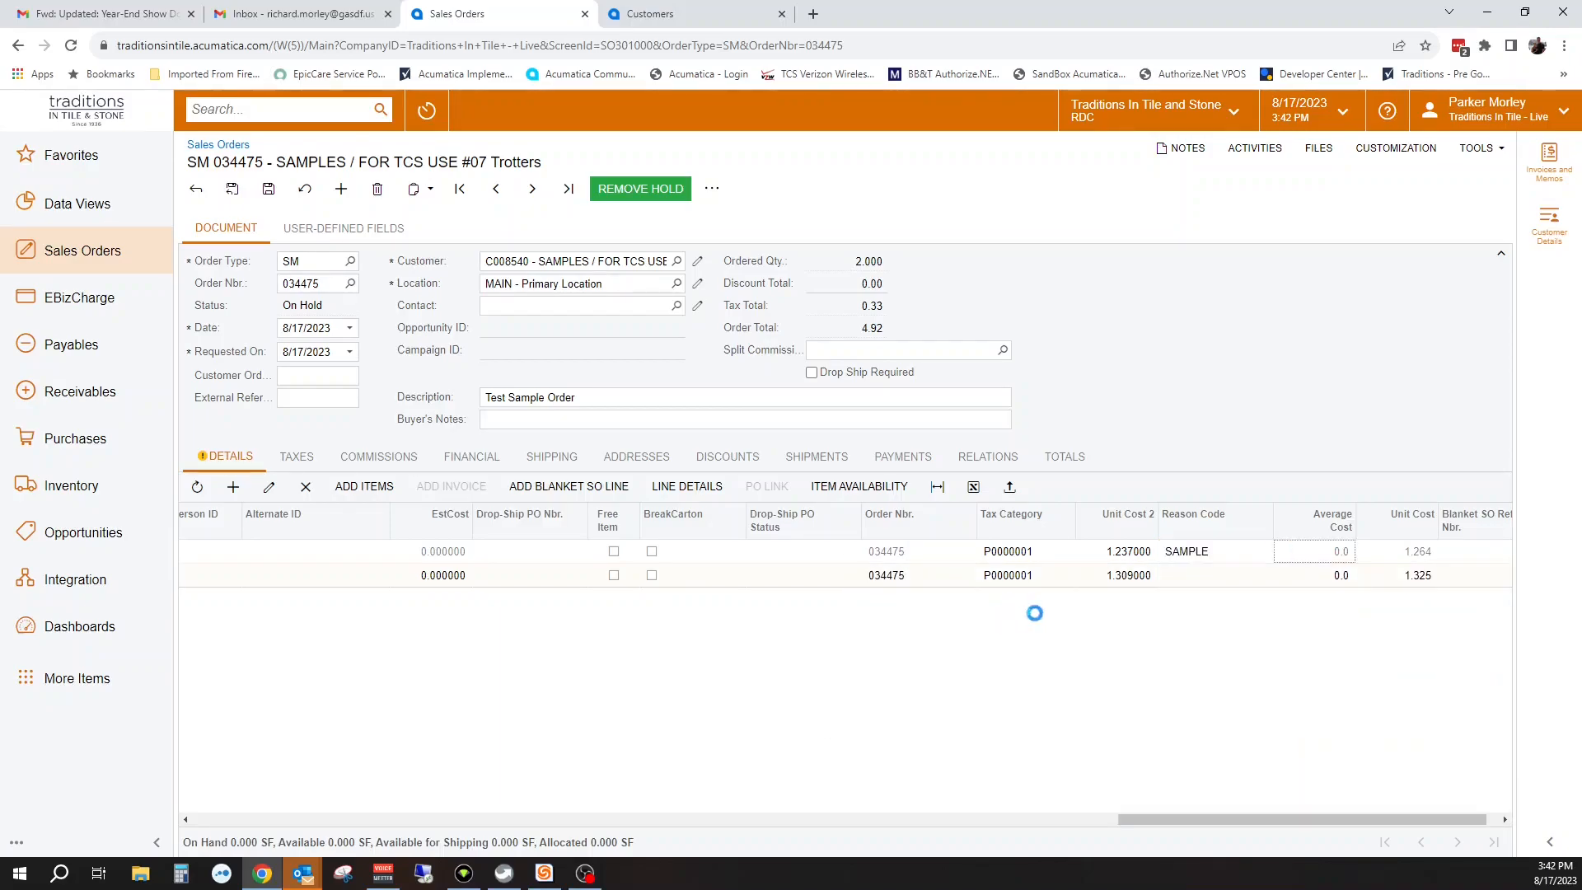
# - Assign the reason code SAMPLE to the AO002544SP order line as well
pyautogui.click(1261, 576)
pyautogui.click(1279, 576)
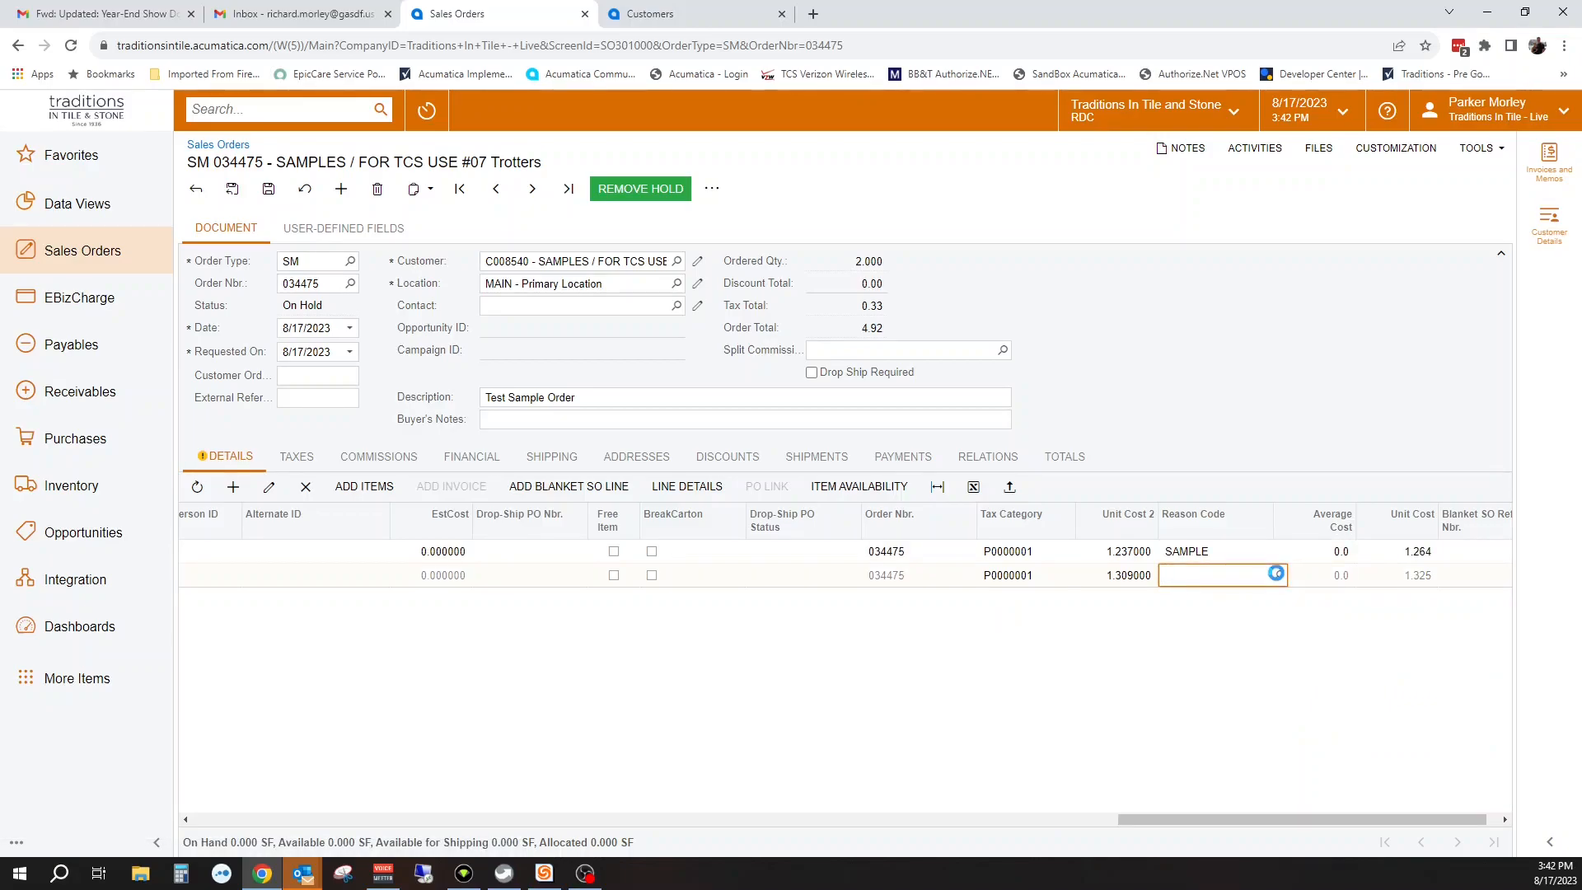
pyautogui.click(906, 777)
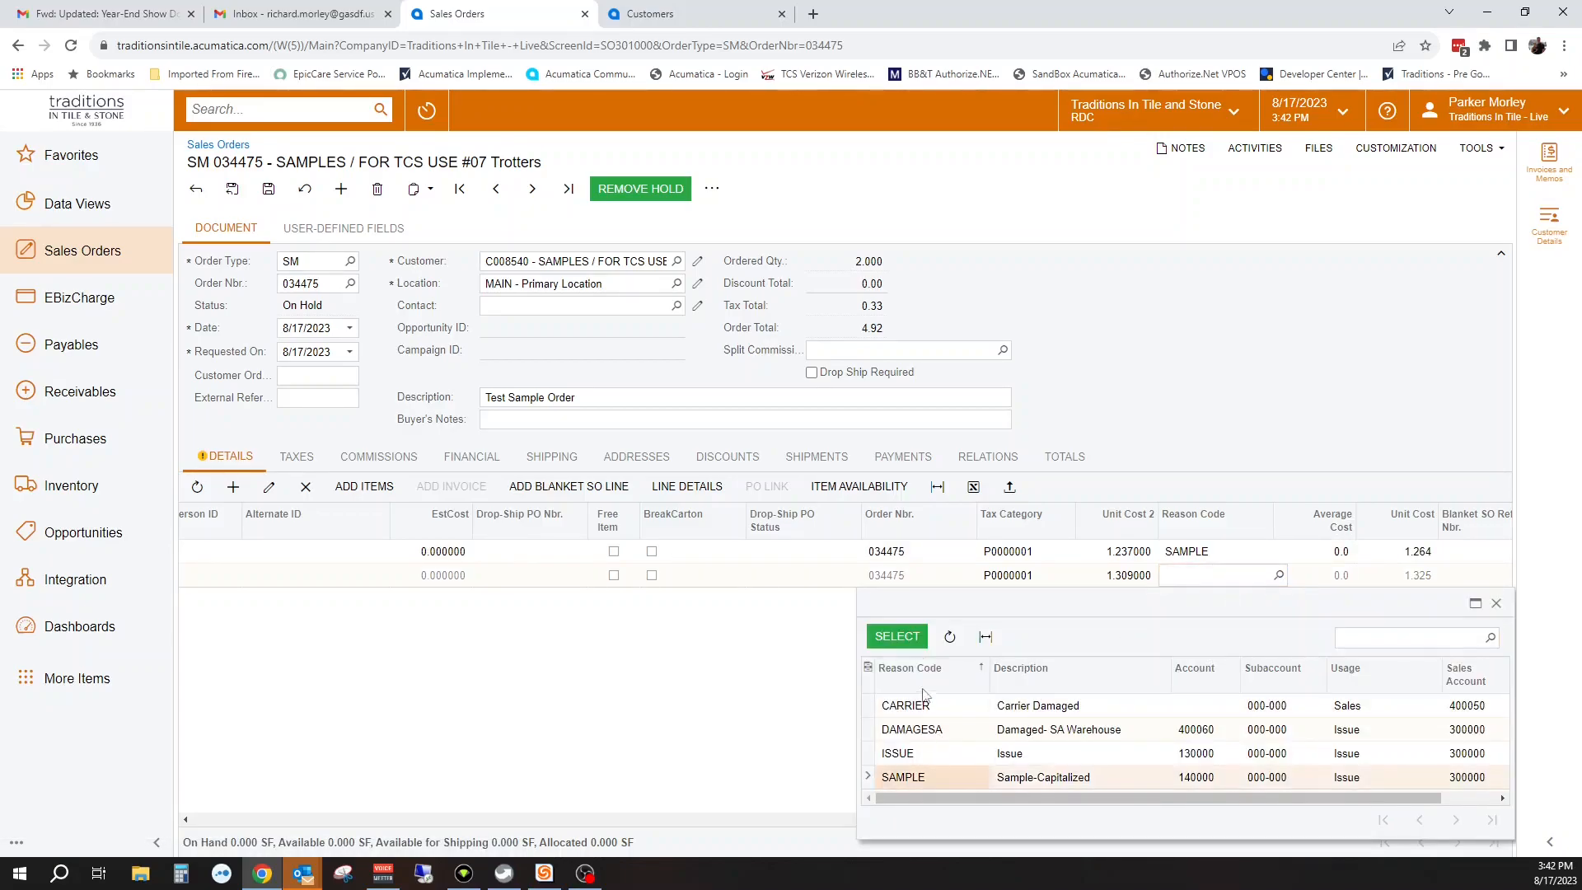
pyautogui.click(898, 636)
# - Set the AO002544SP line's target margin to .01 percent and apply it to the unit price
pyautogui.moveTo(1184, 820); pyautogui.dragTo(1133, 822)
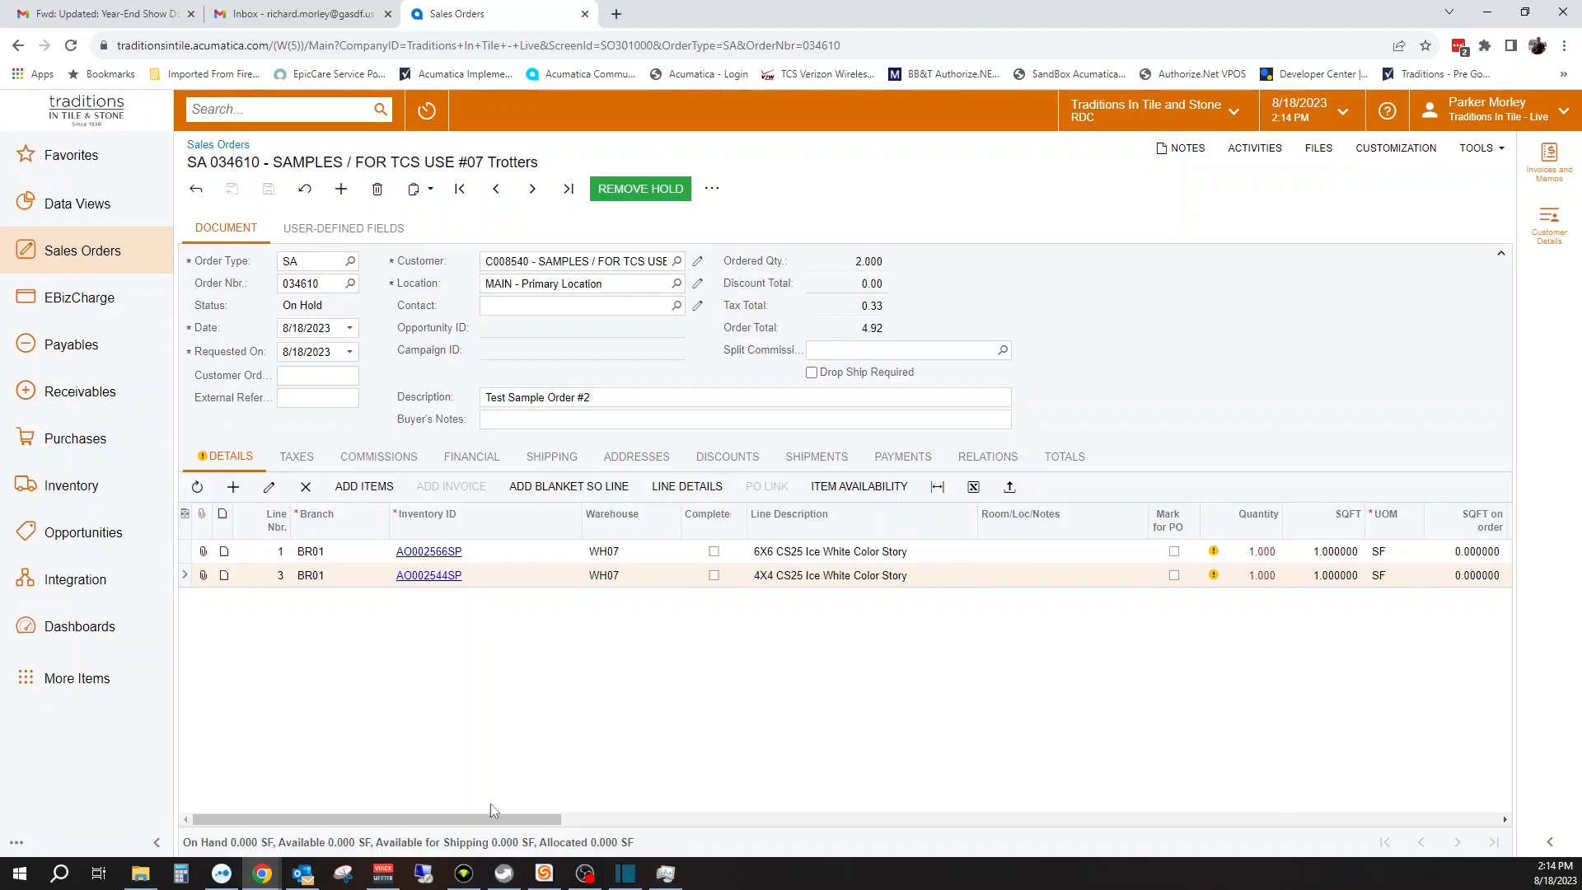
pyautogui.moveTo(495, 820); pyautogui.dragTo(787, 824)
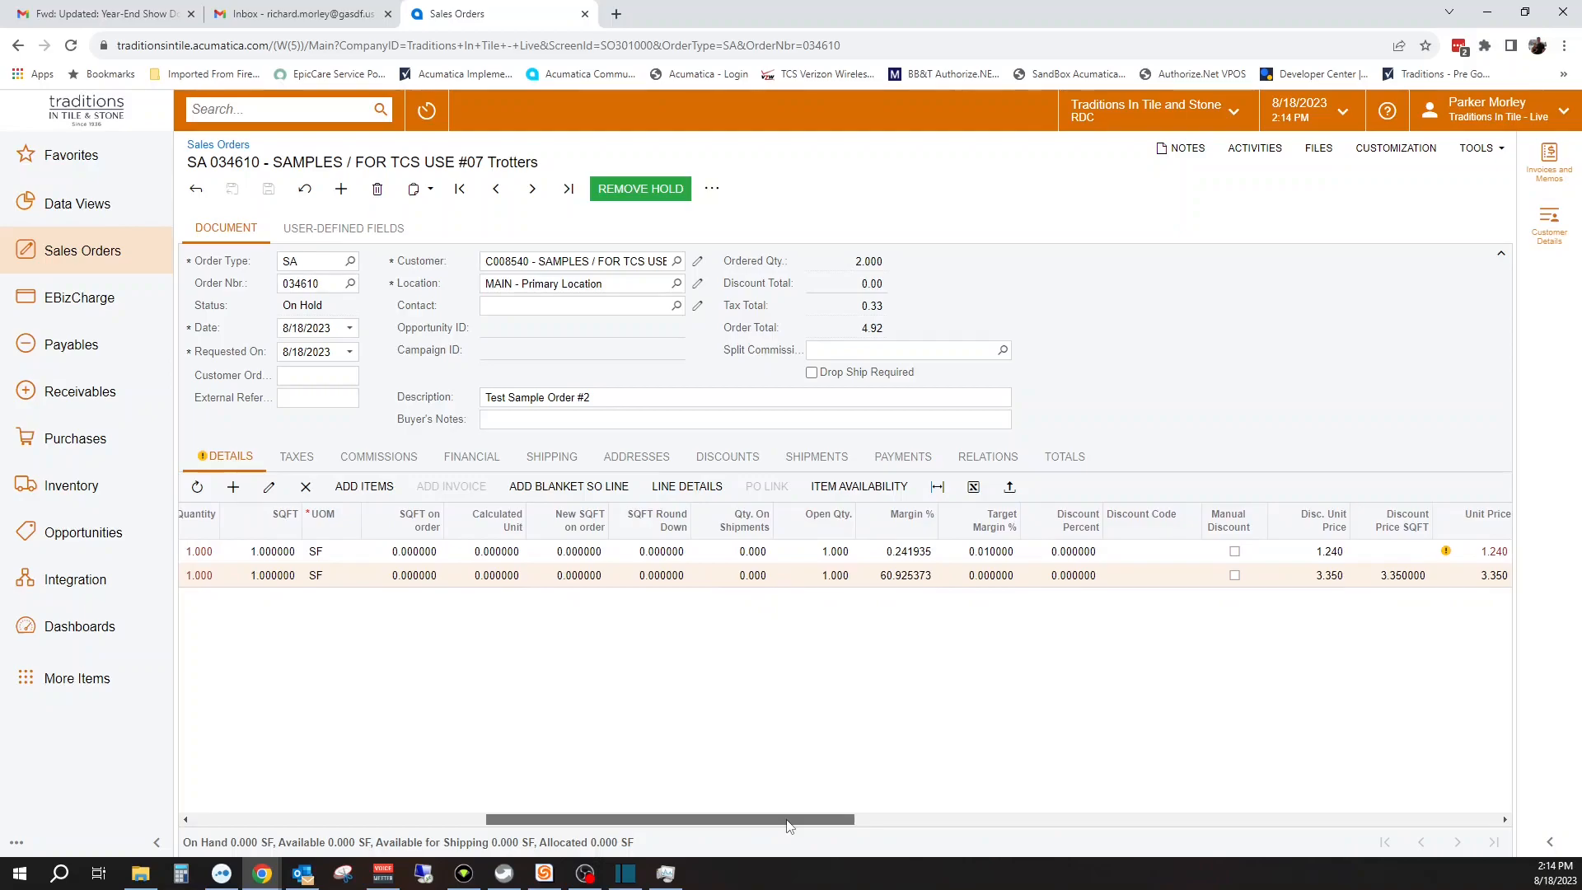
pyautogui.click(1007, 579)
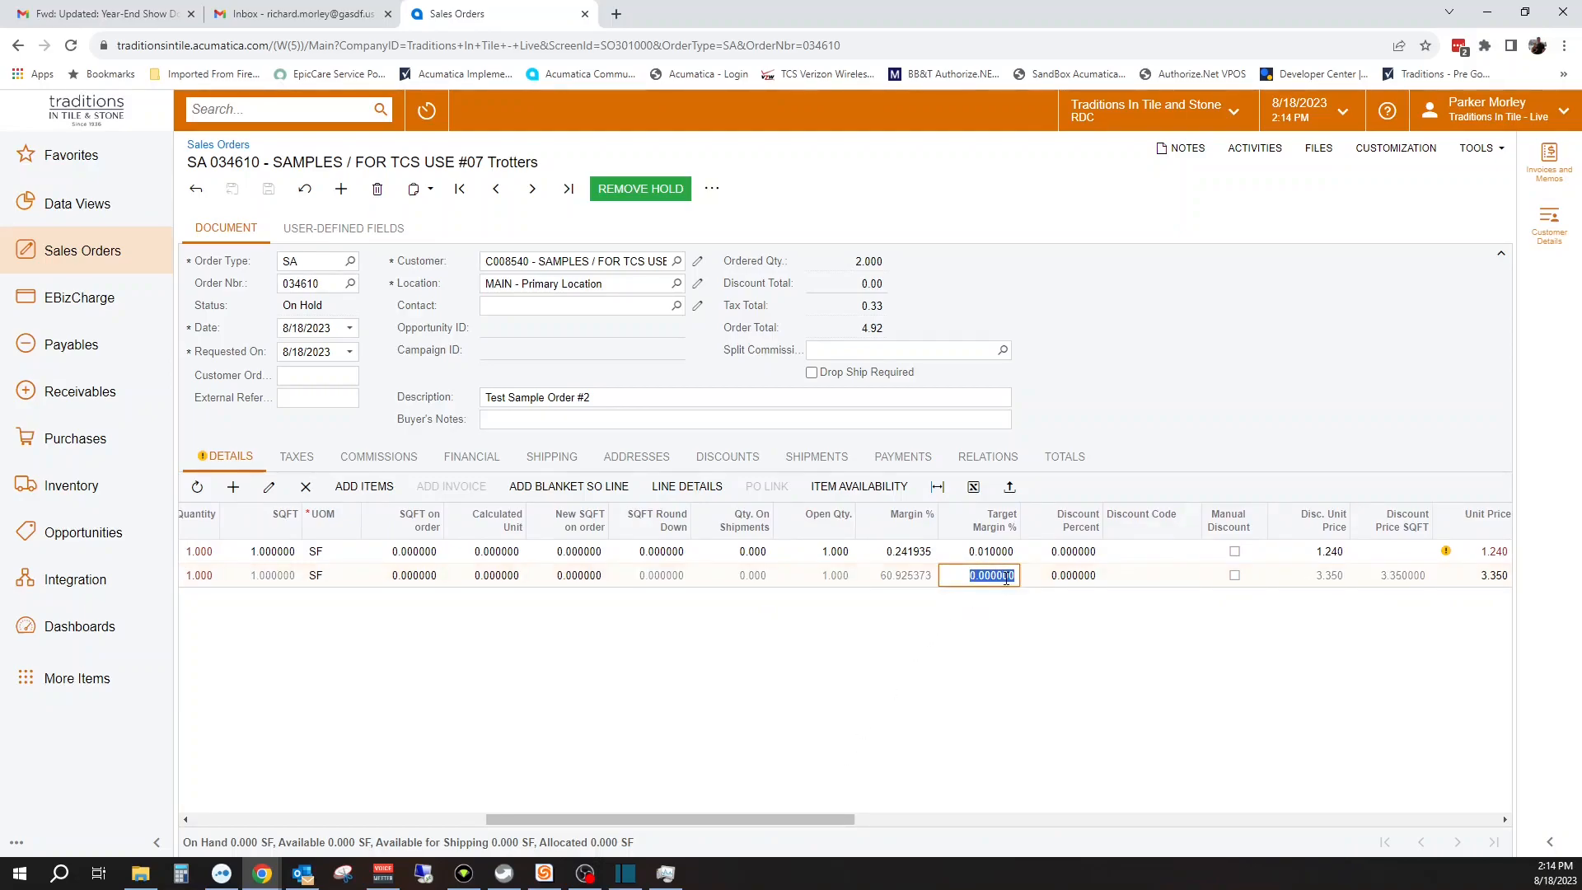
pyautogui.write('.01')
pyautogui.click(1036, 655)
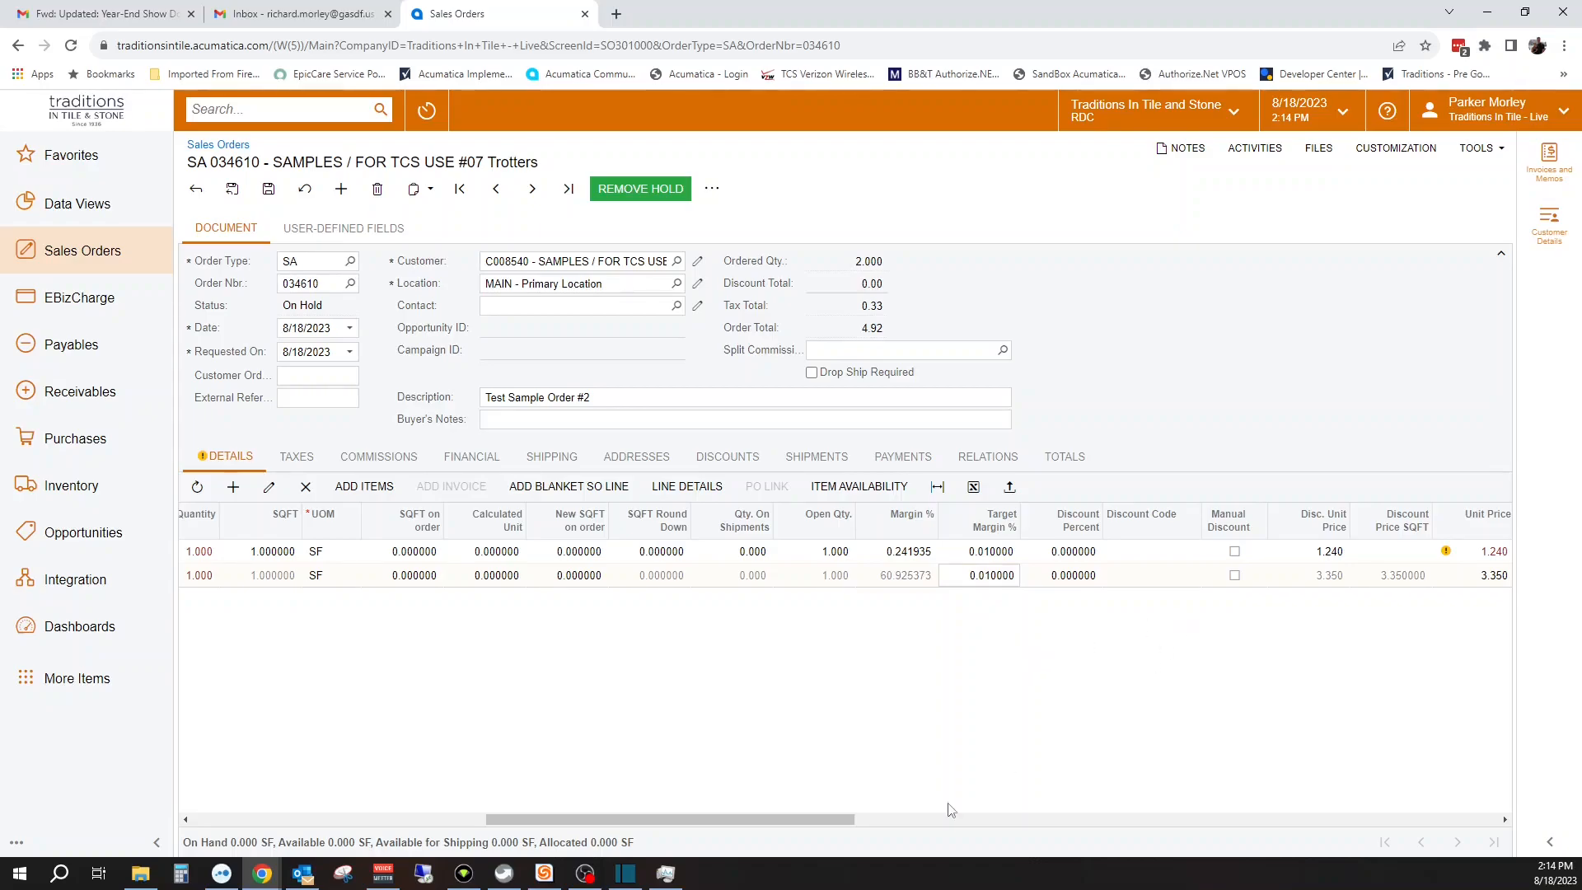
pyautogui.moveTo(848, 826); pyautogui.dragTo(963, 826)
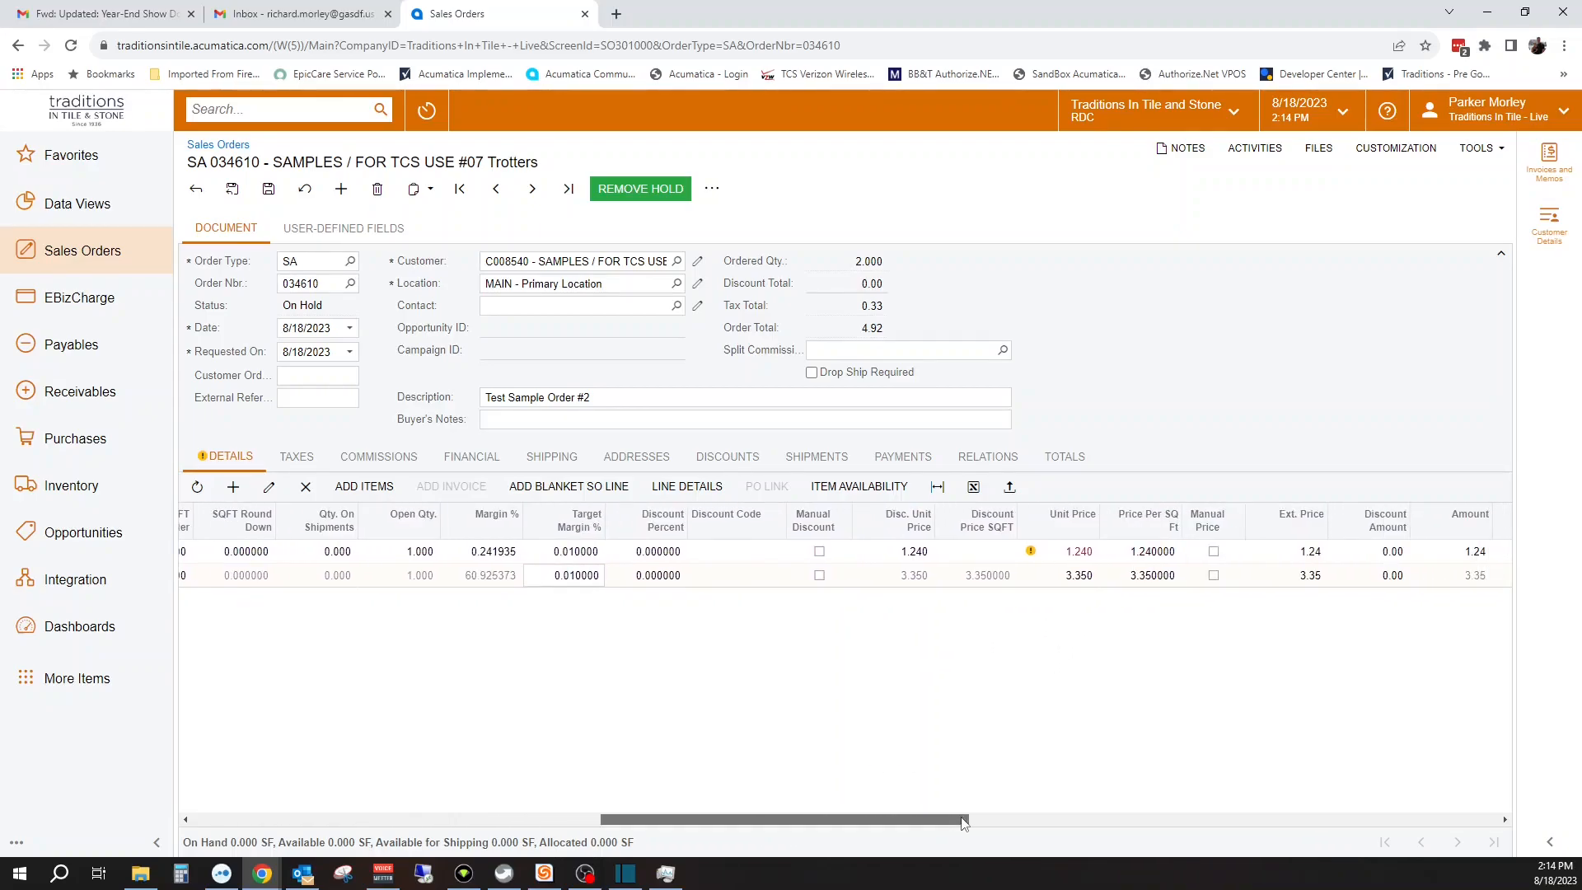
pyautogui.click(651, 575)
pyautogui.press('Tab')
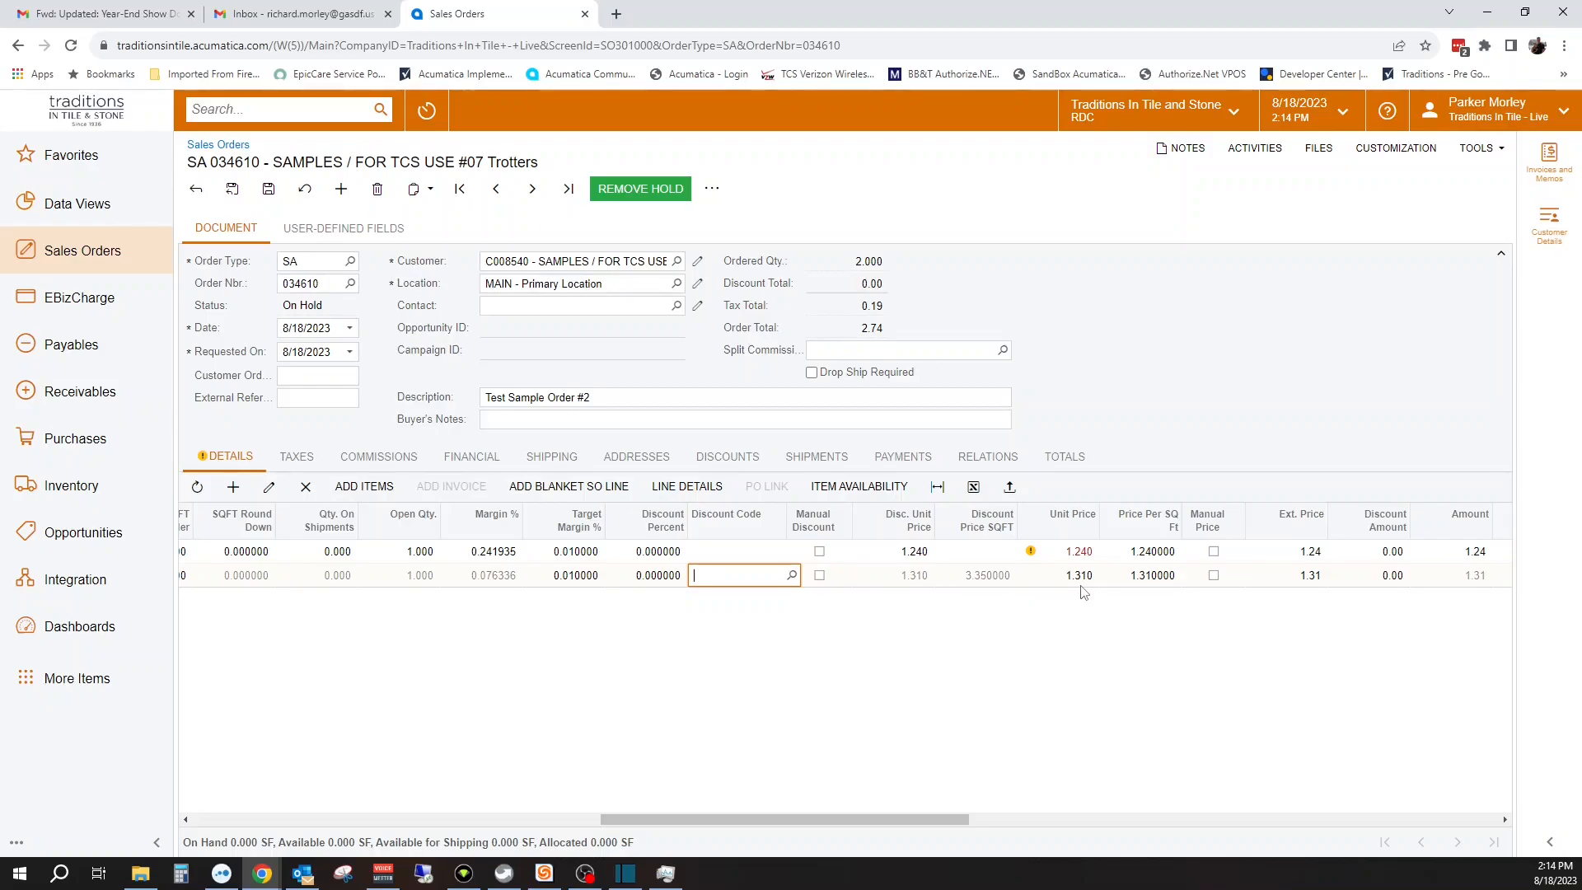
# - Set the AO002544SP line's discount percent to 50 and save the order
pyautogui.click(659, 577)
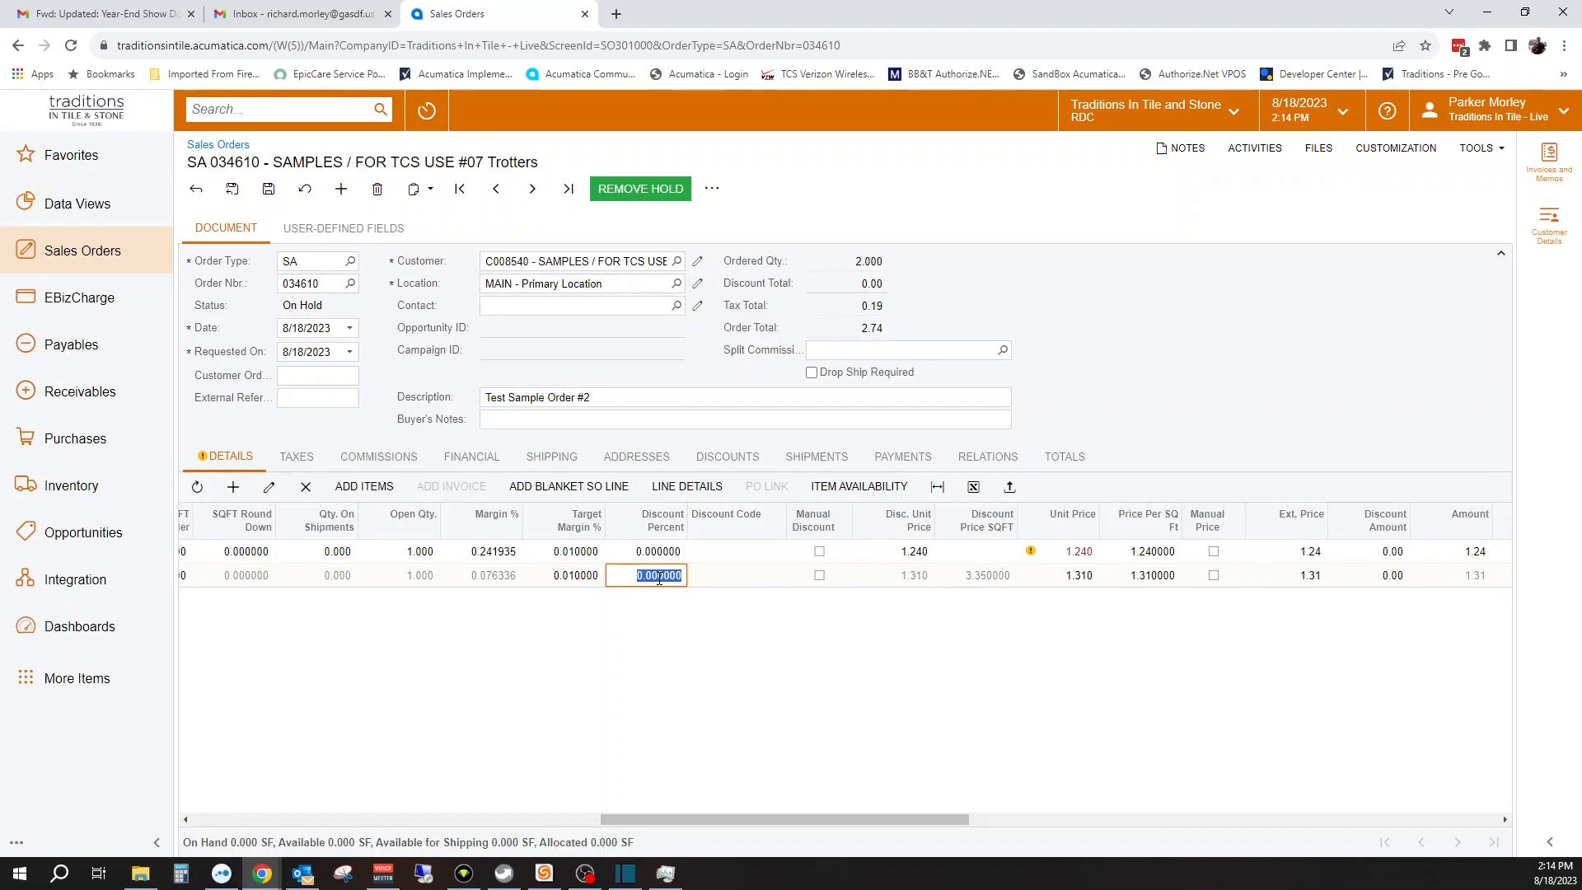
pyautogui.write('50')
pyautogui.press('Tab')
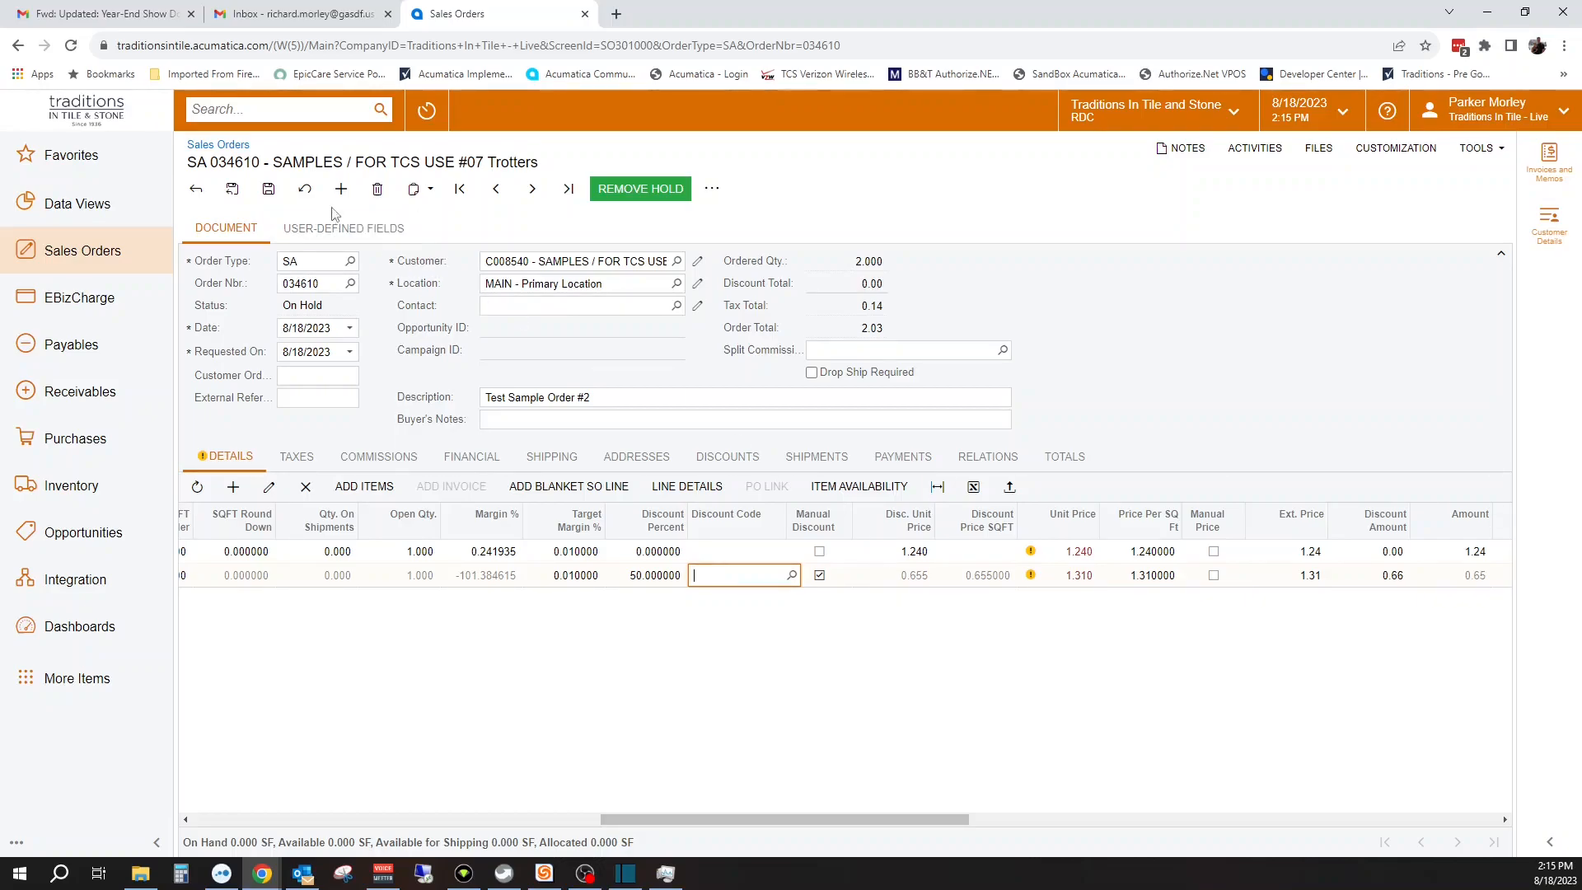
pyautogui.click(269, 189)
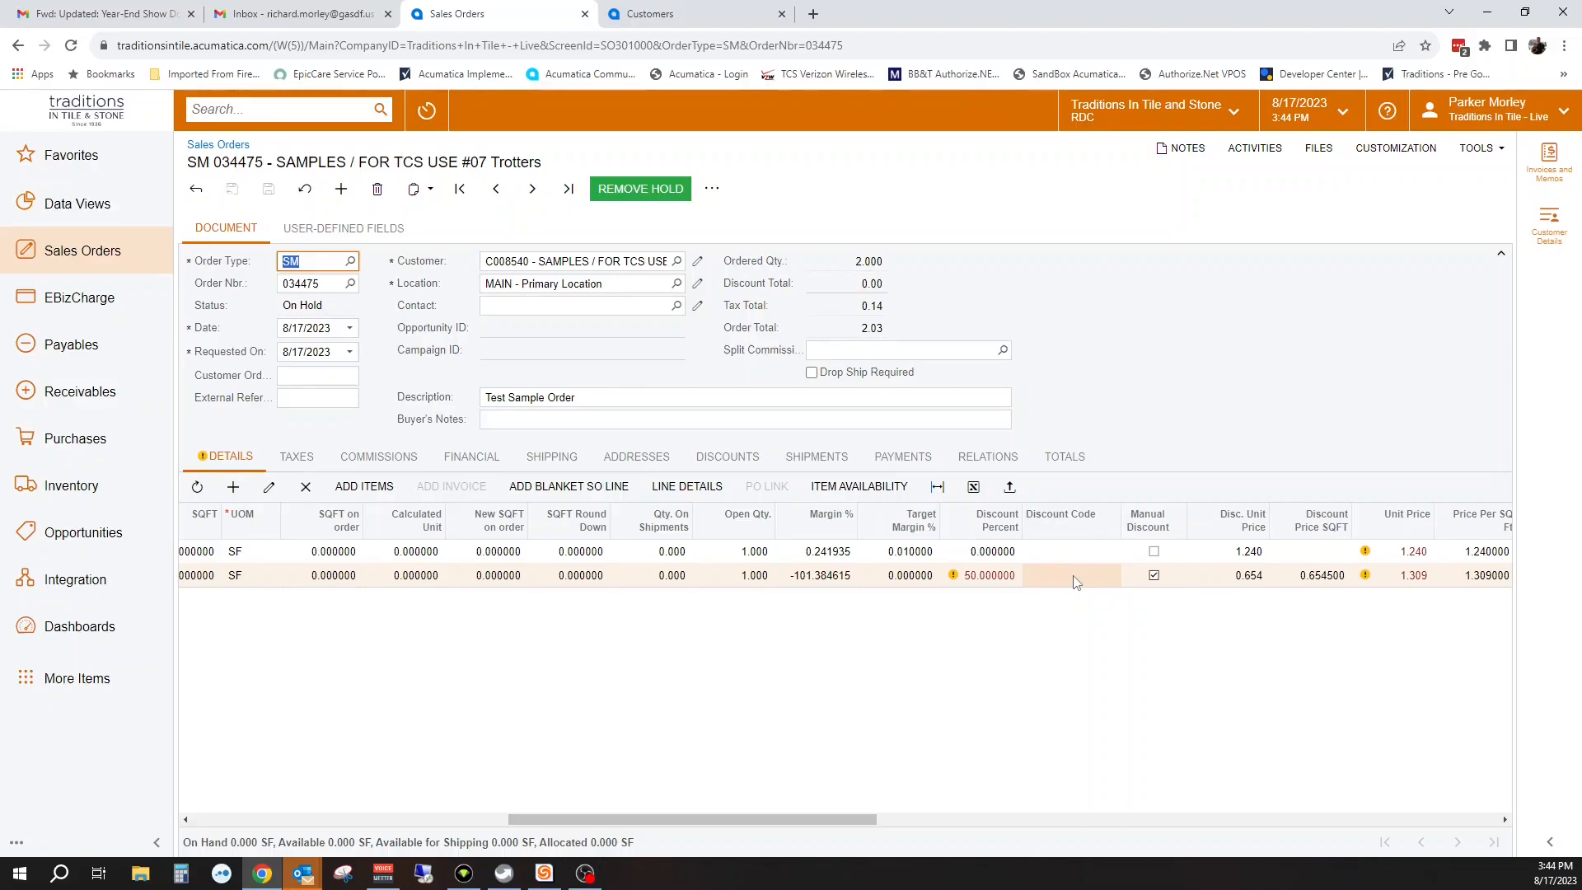
# - Mark the AO002544SP line for PO and remove the hold from the sample order
pyautogui.moveTo(1411, 590)
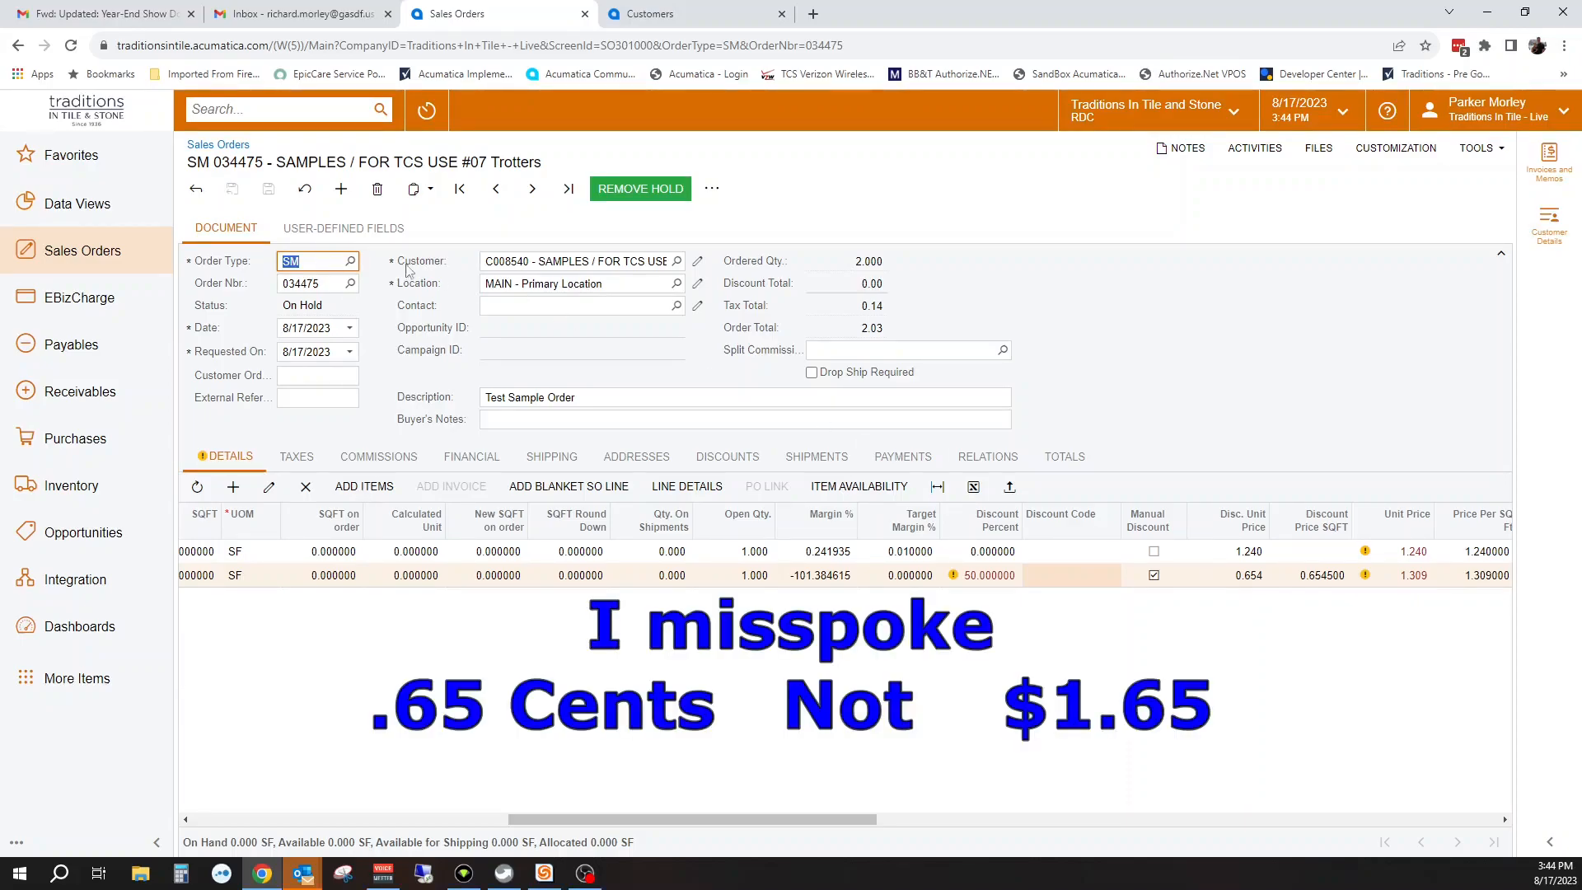
pyautogui.moveTo(707, 820); pyautogui.dragTo(375, 820)
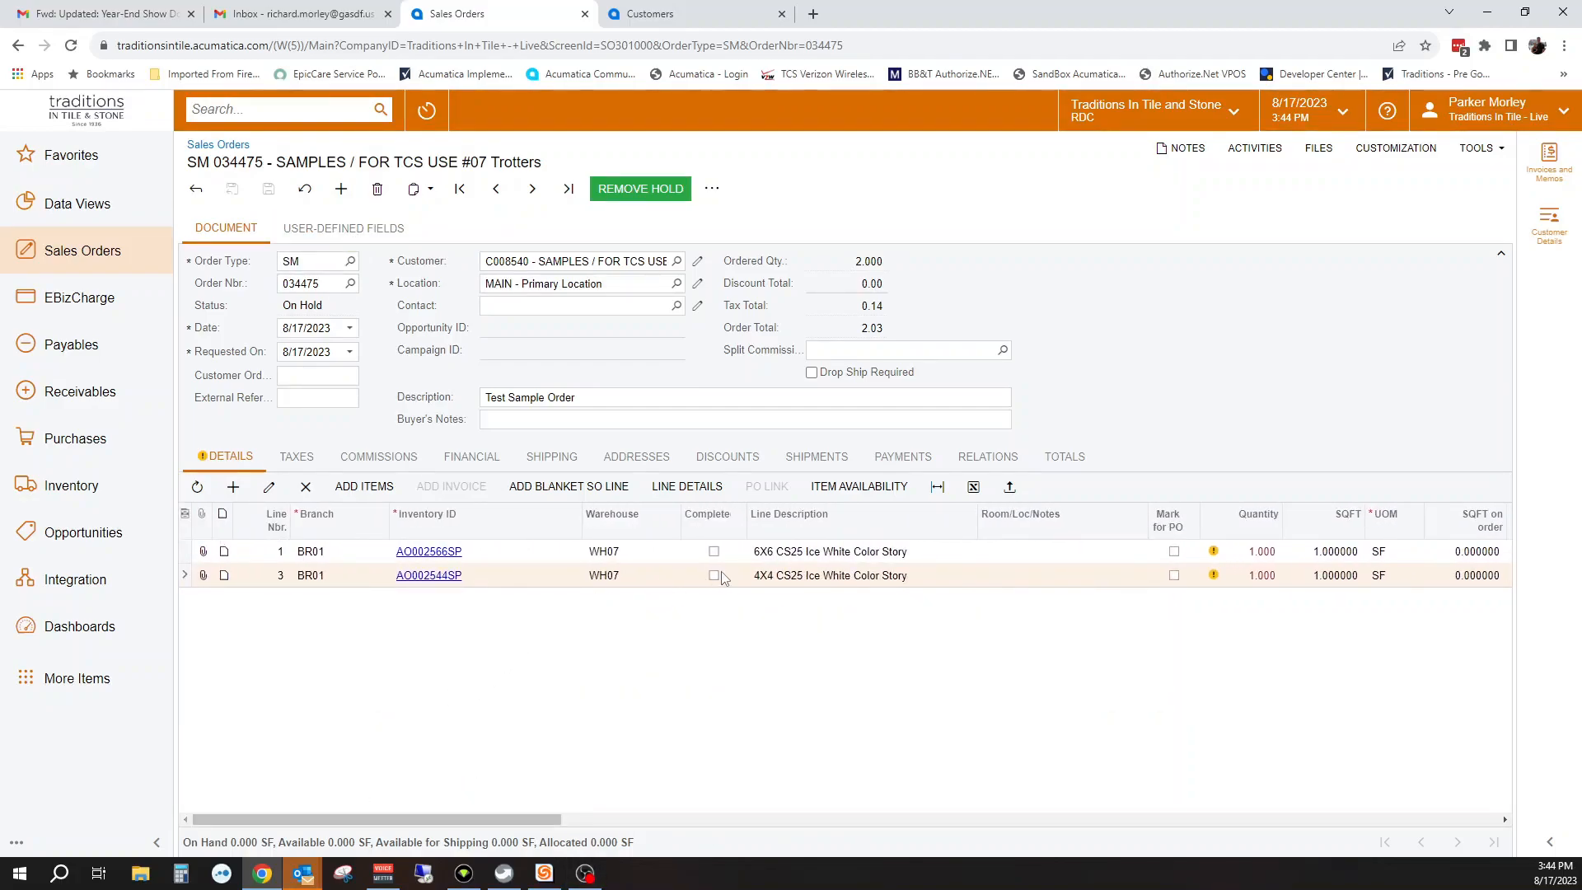
pyautogui.click(1175, 576)
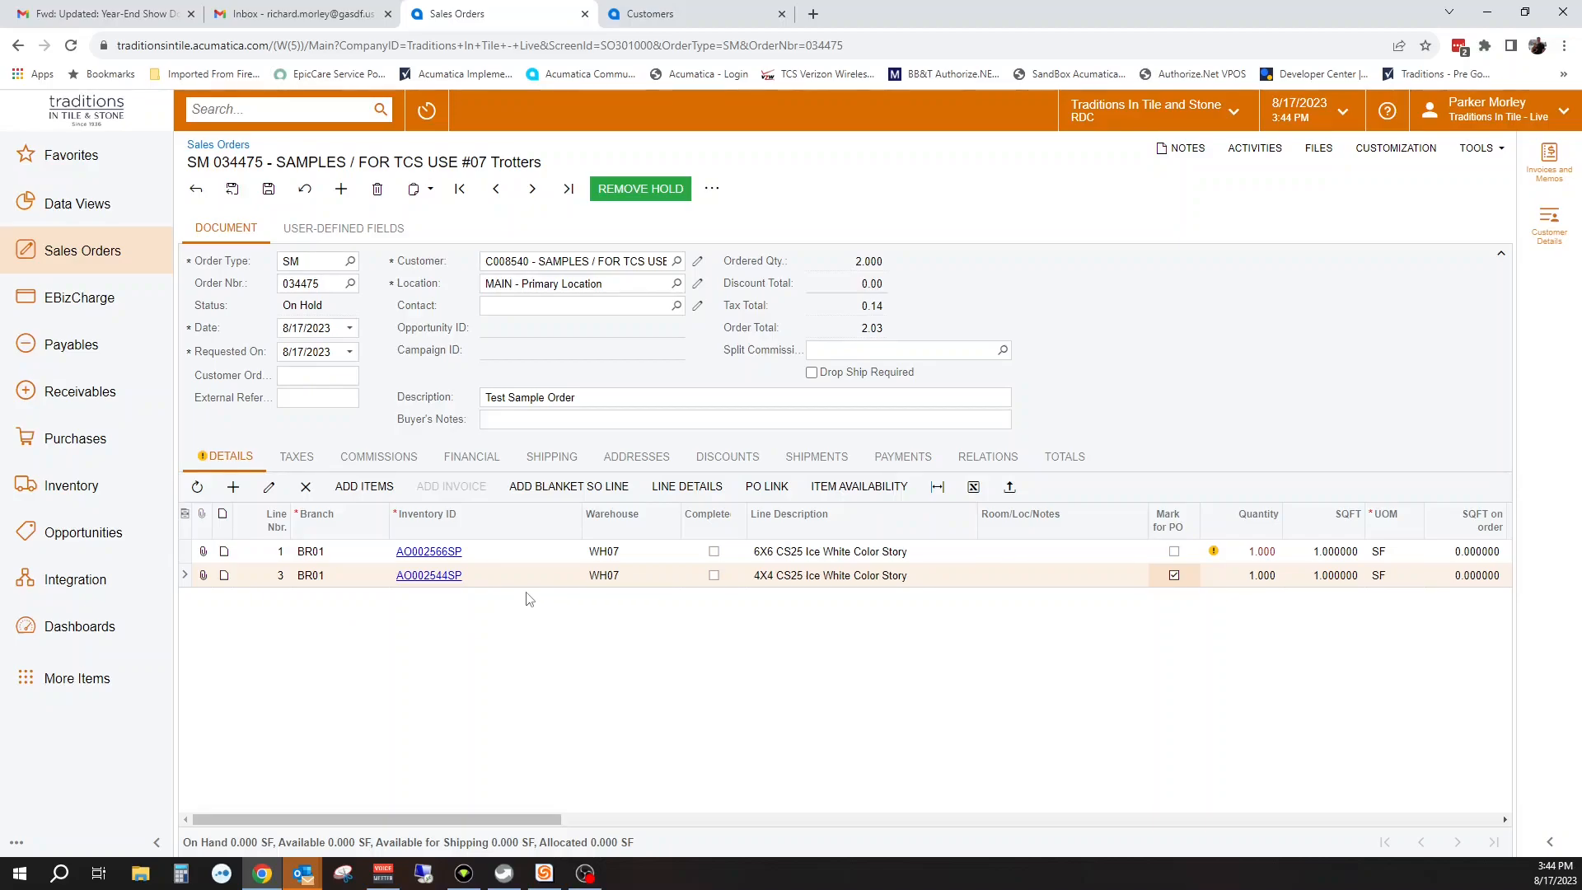
pyautogui.click(713, 194)
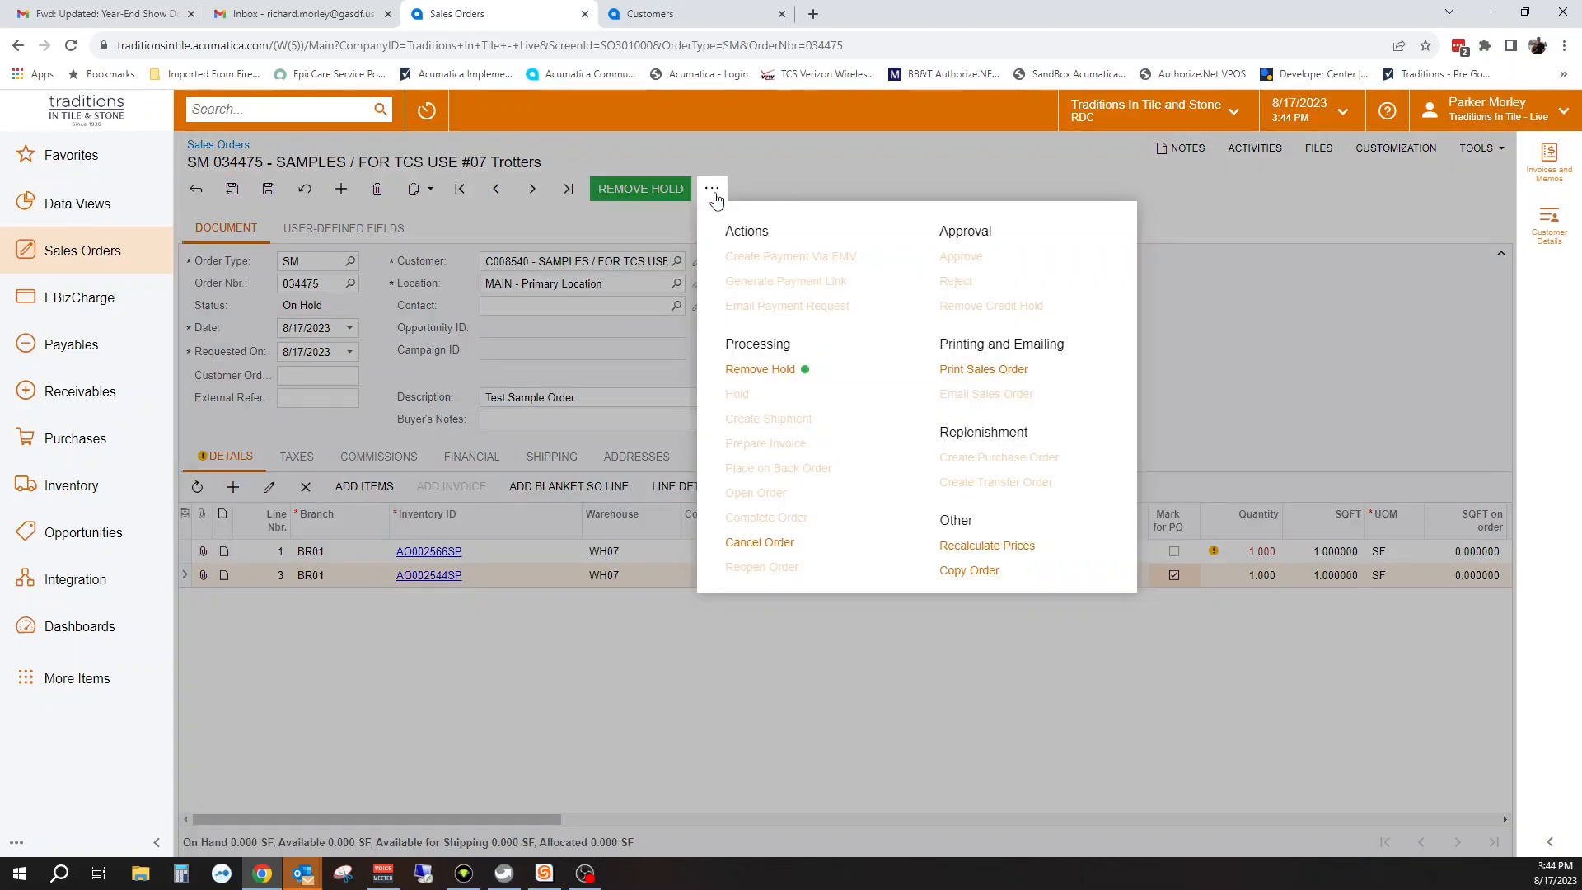
pyautogui.click(860, 169)
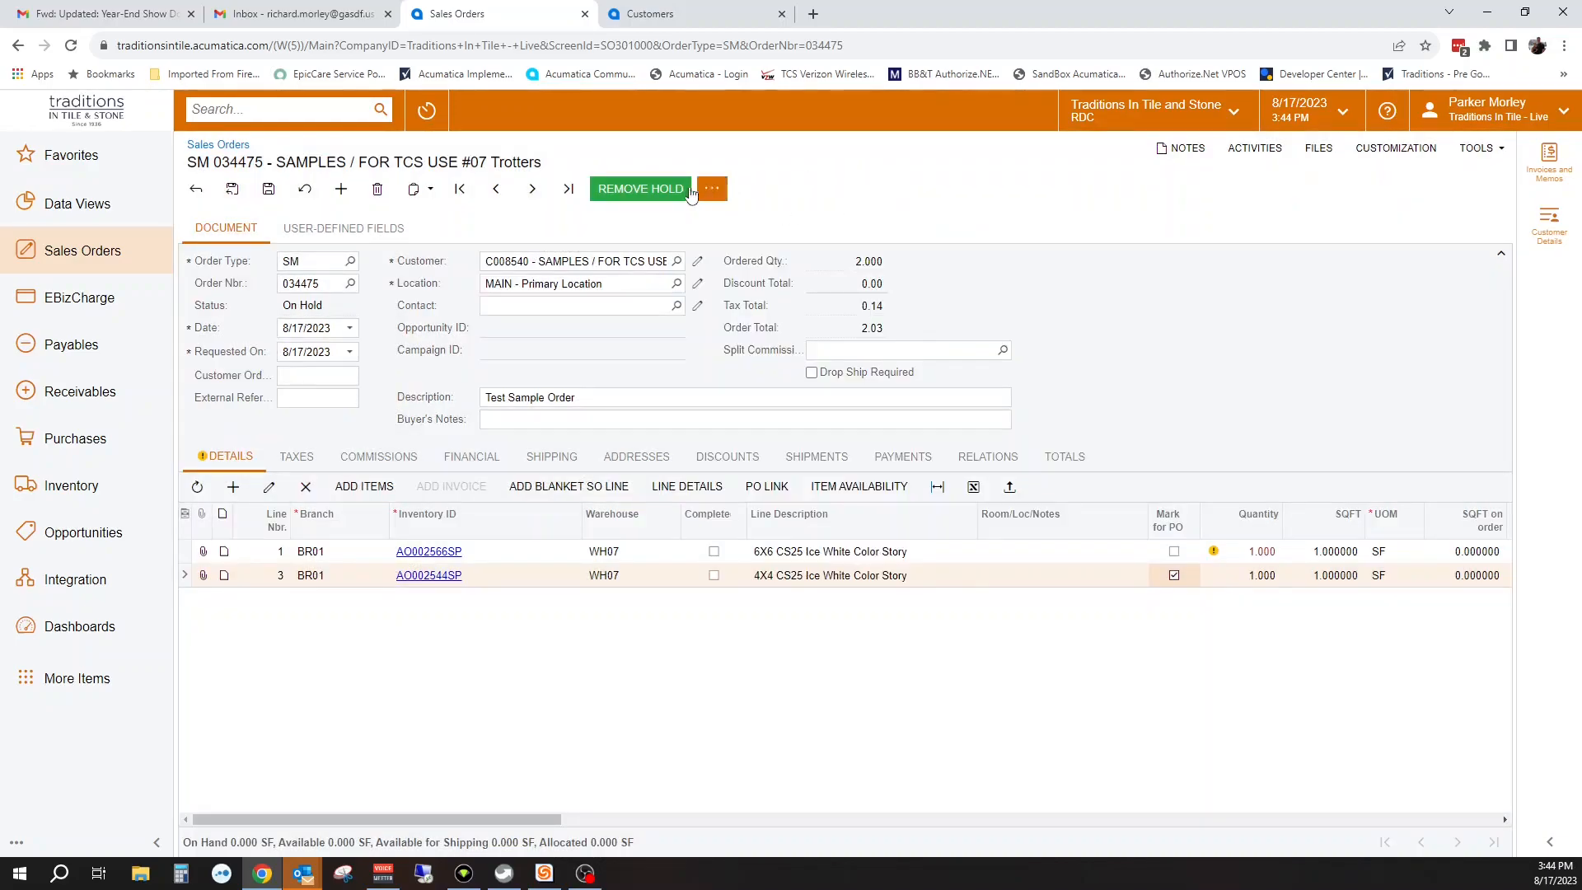
pyautogui.click(673, 195)
# - Create a purchase order from the sample order for the AO002544SP line and dismiss the vendor note
pyautogui.click(791, 191)
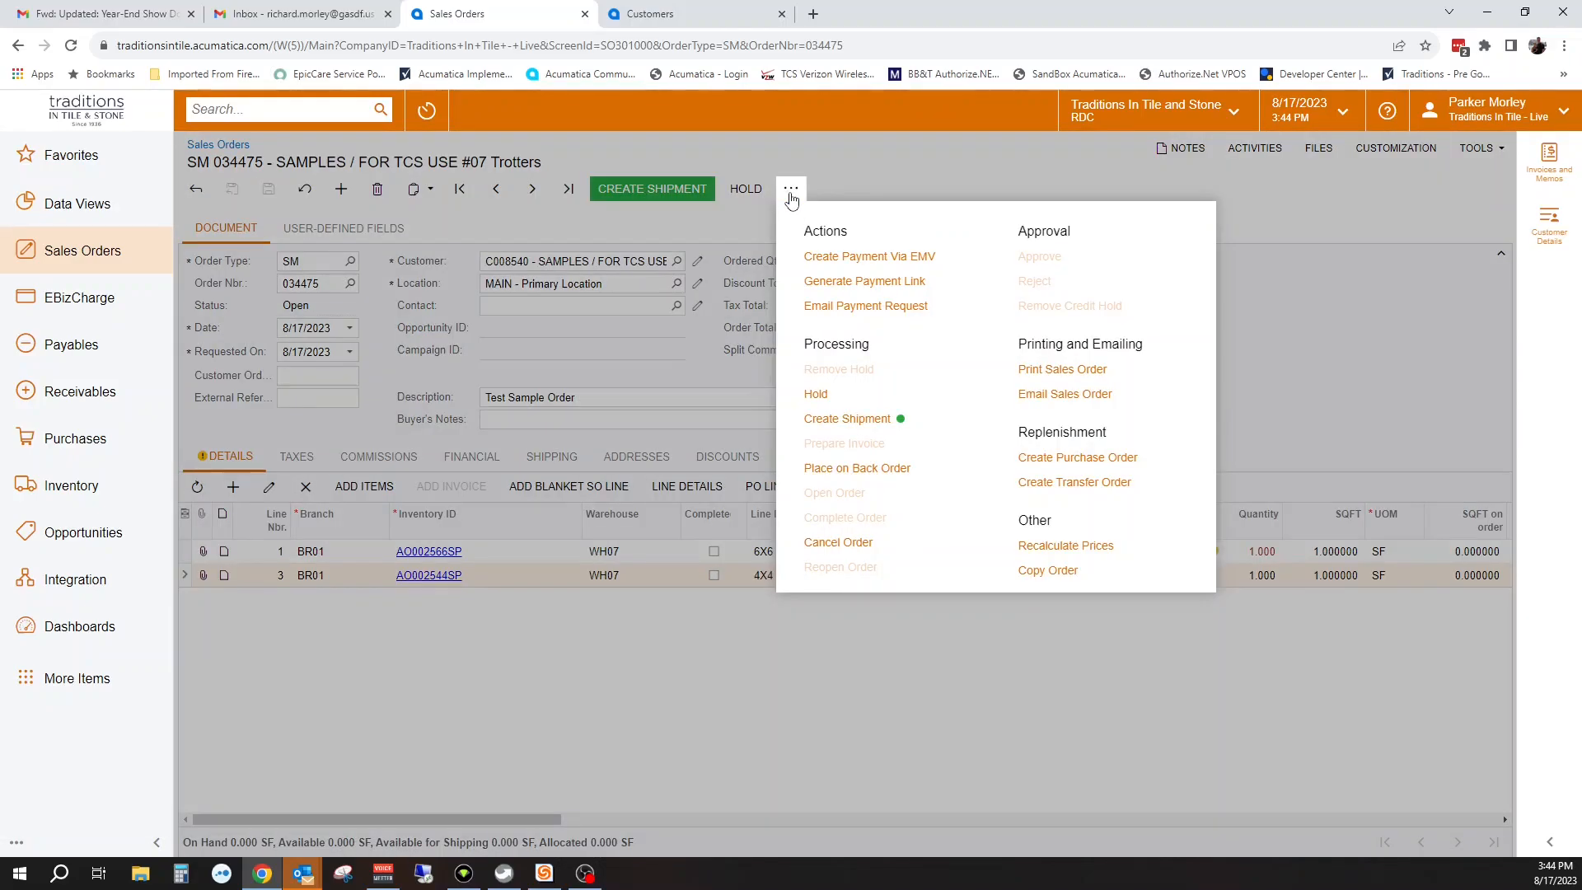
pyautogui.click(1078, 460)
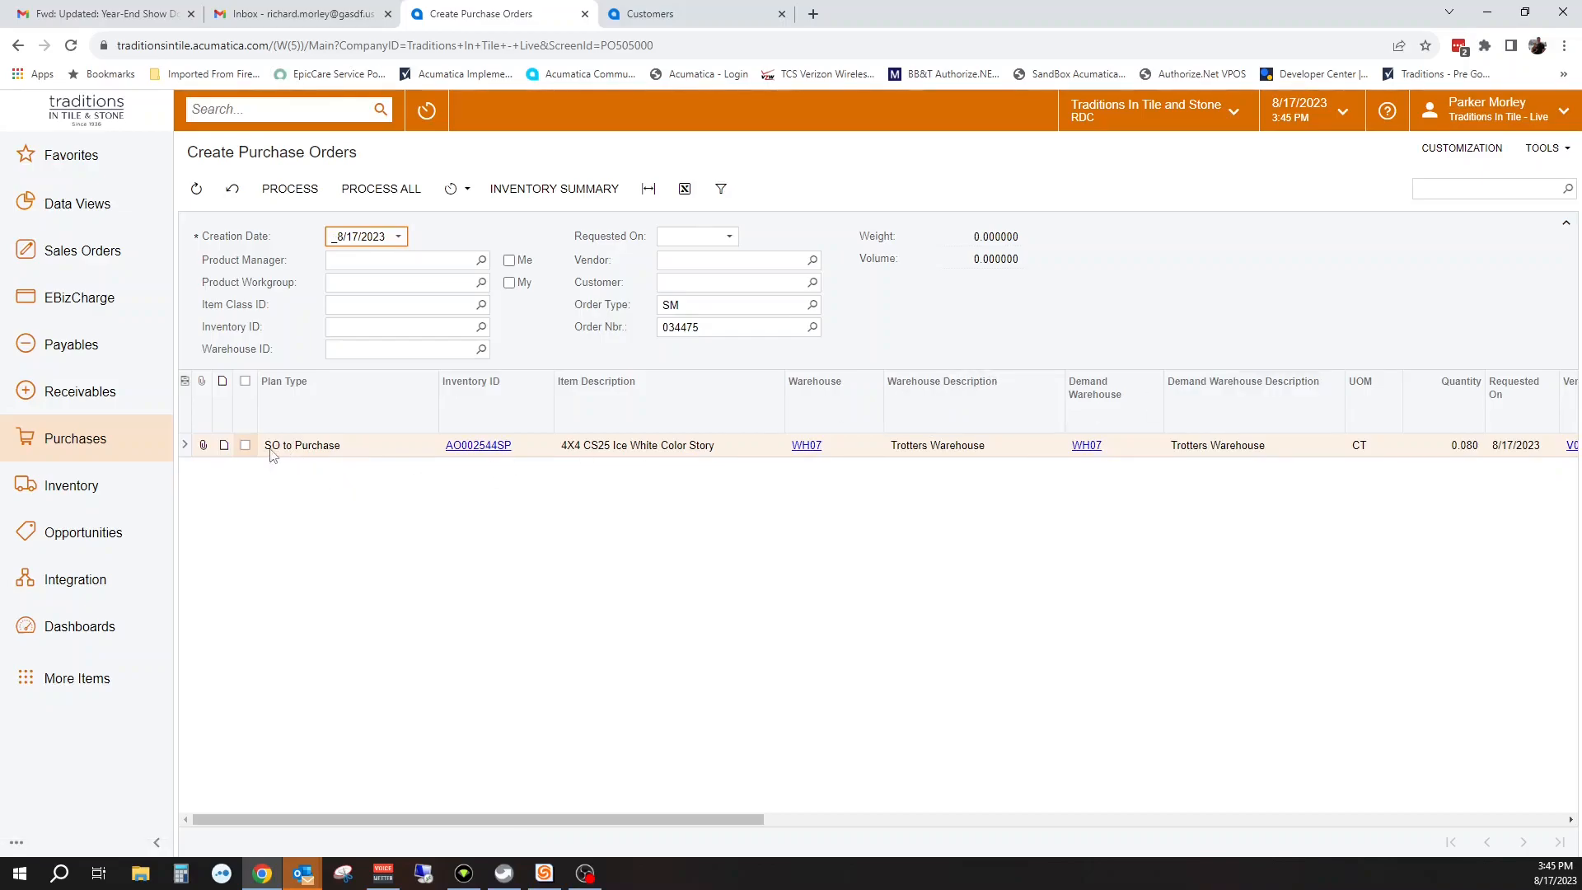
pyautogui.click(246, 446)
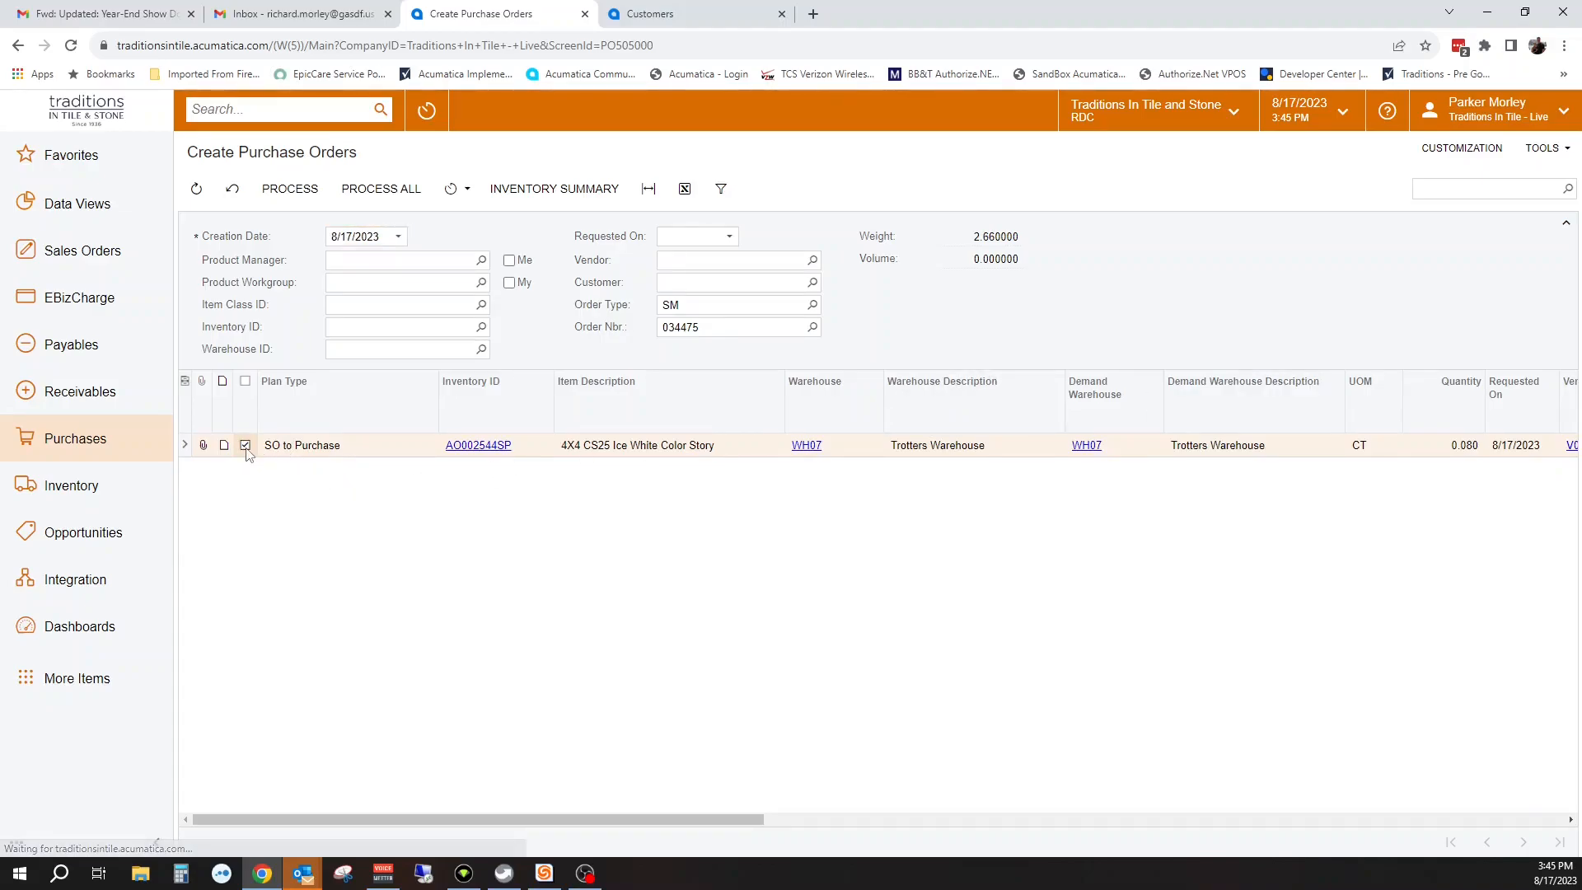
pyautogui.click(299, 188)
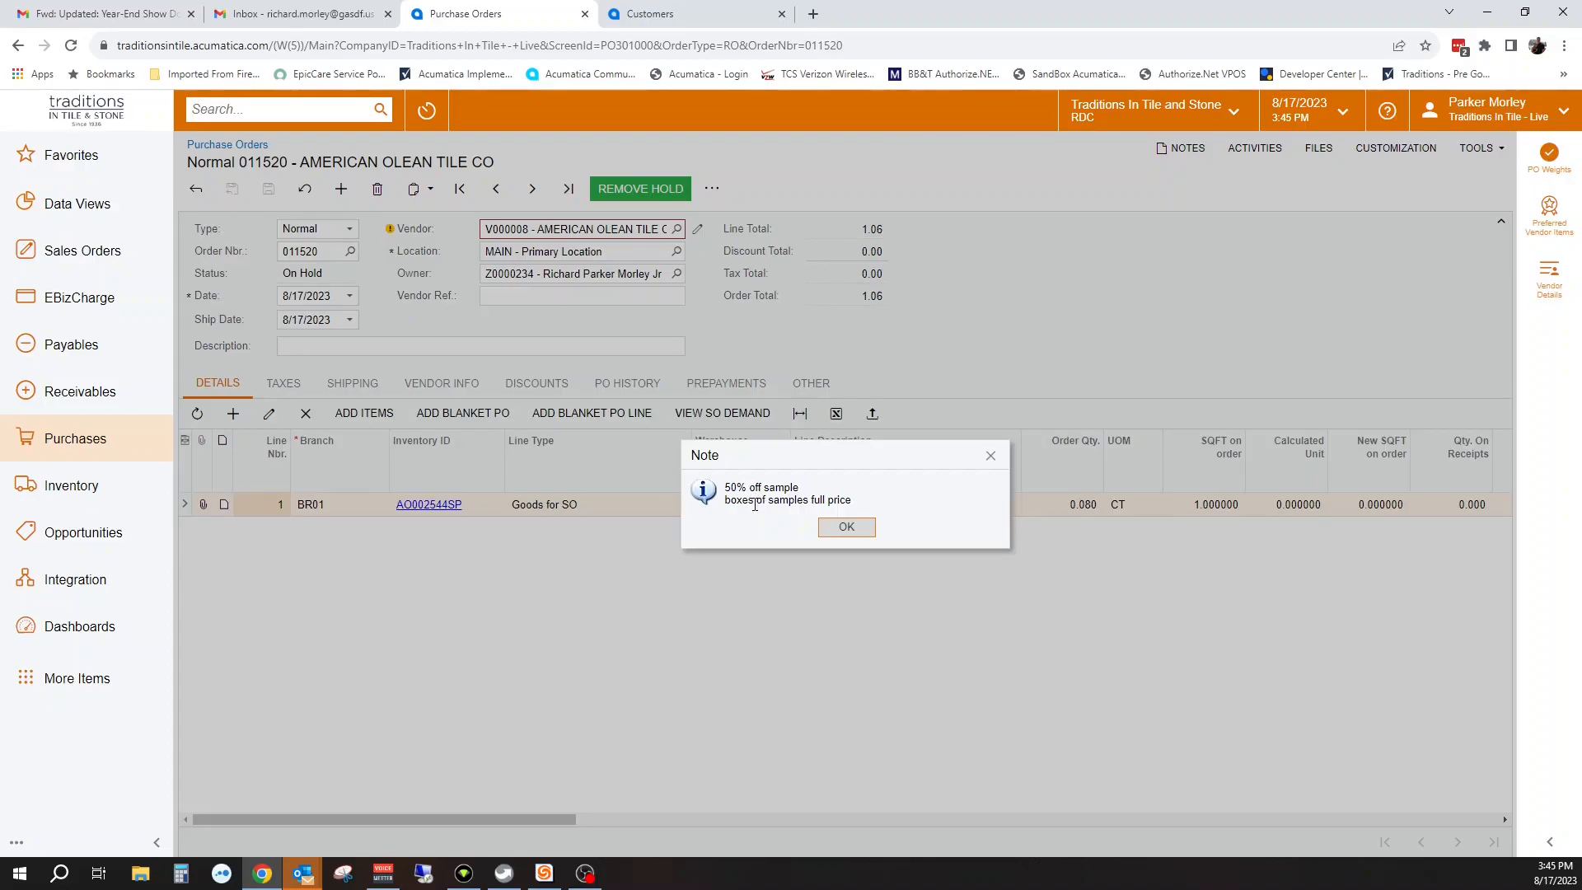
pyautogui.click(844, 534)
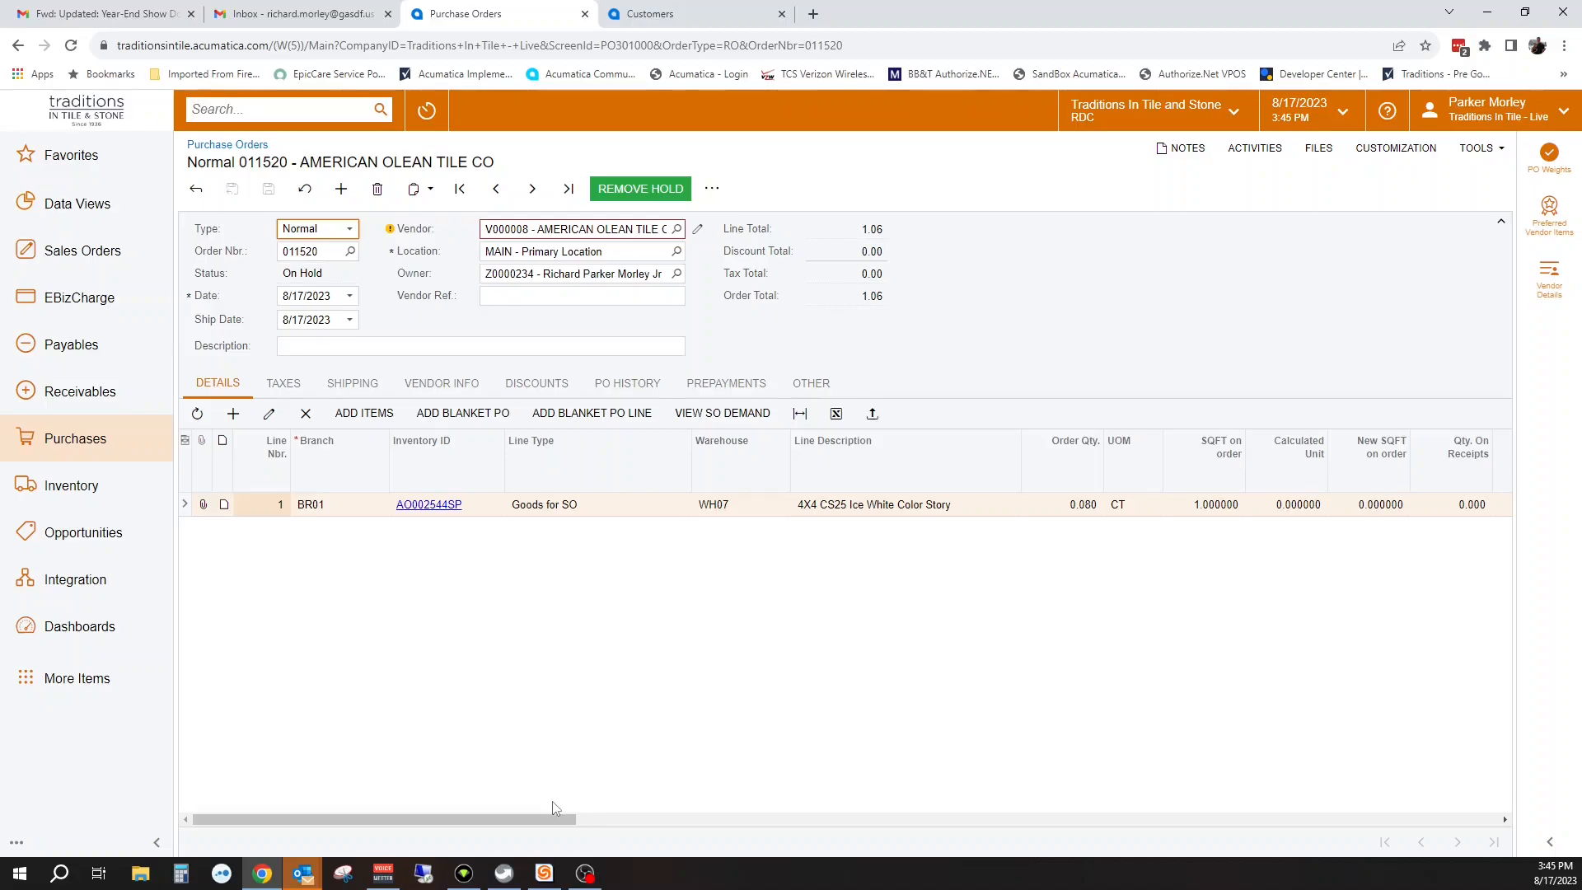
# - Set the purchase order's AO002544SP line to unit of measure SF with an order quantity of 1
pyautogui.moveTo(557, 822); pyautogui.dragTo(557, 827)
pyautogui.click(1140, 513)
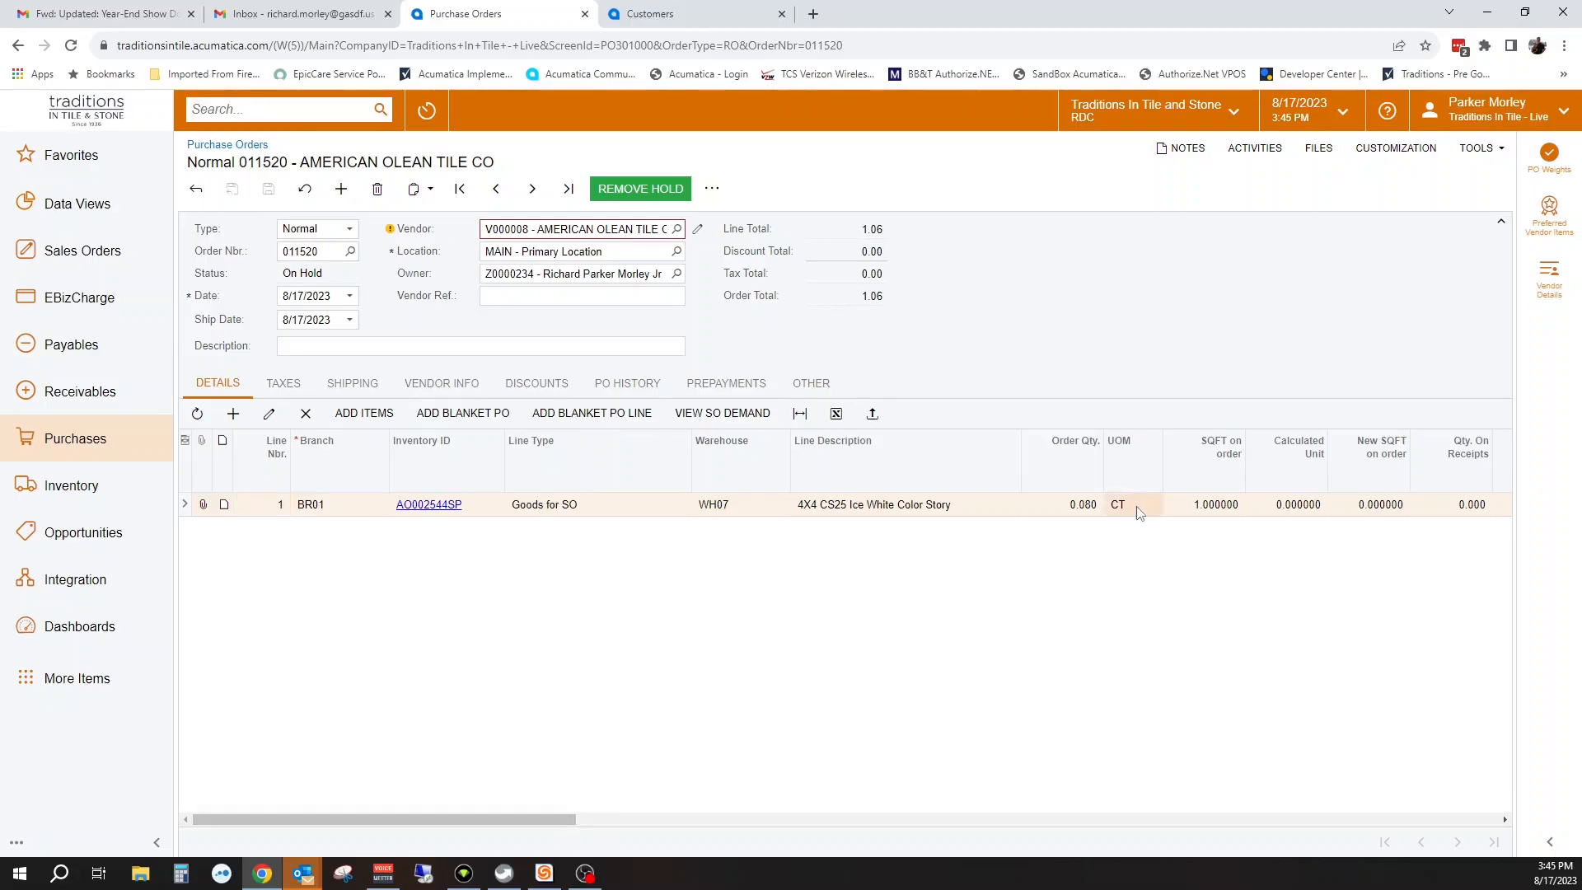
pyautogui.click(1139, 509)
pyautogui.write('S')
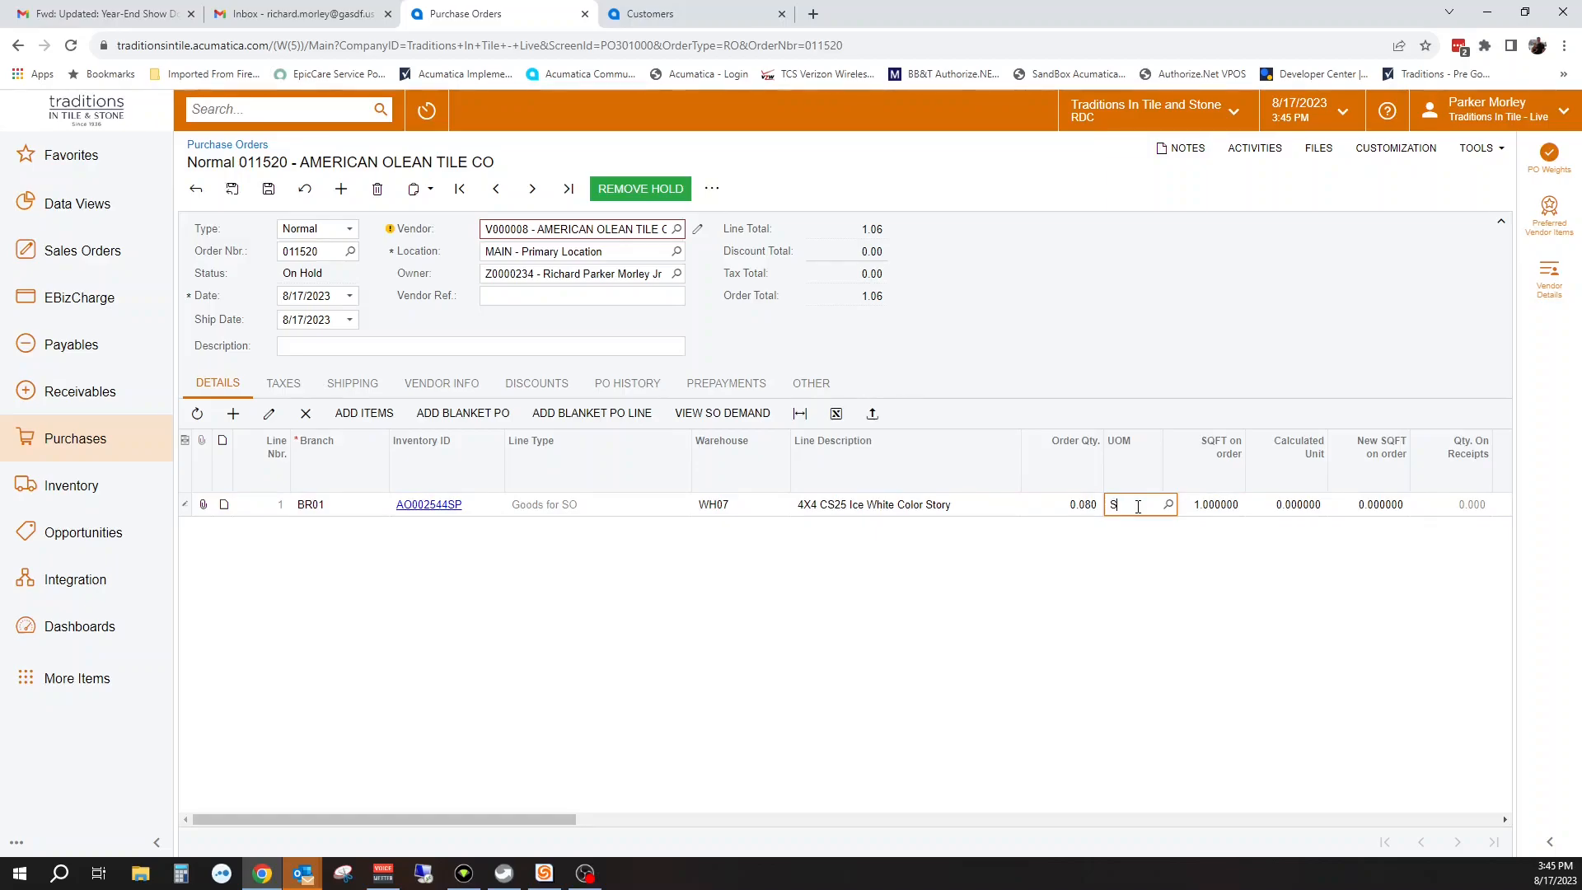
pyautogui.write('F')
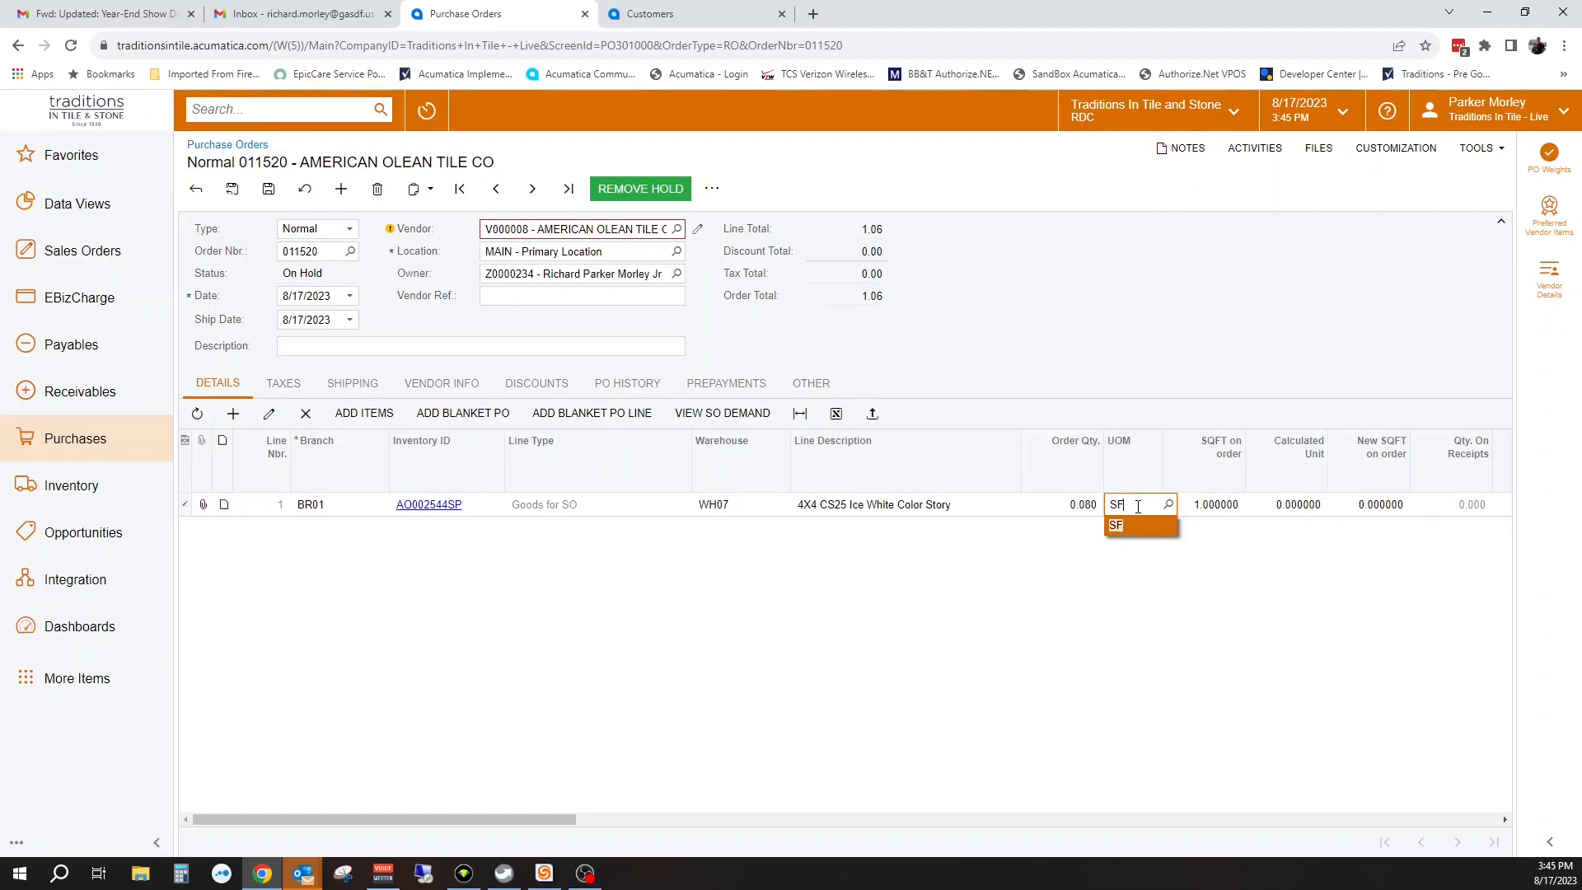
pyautogui.click(1064, 503)
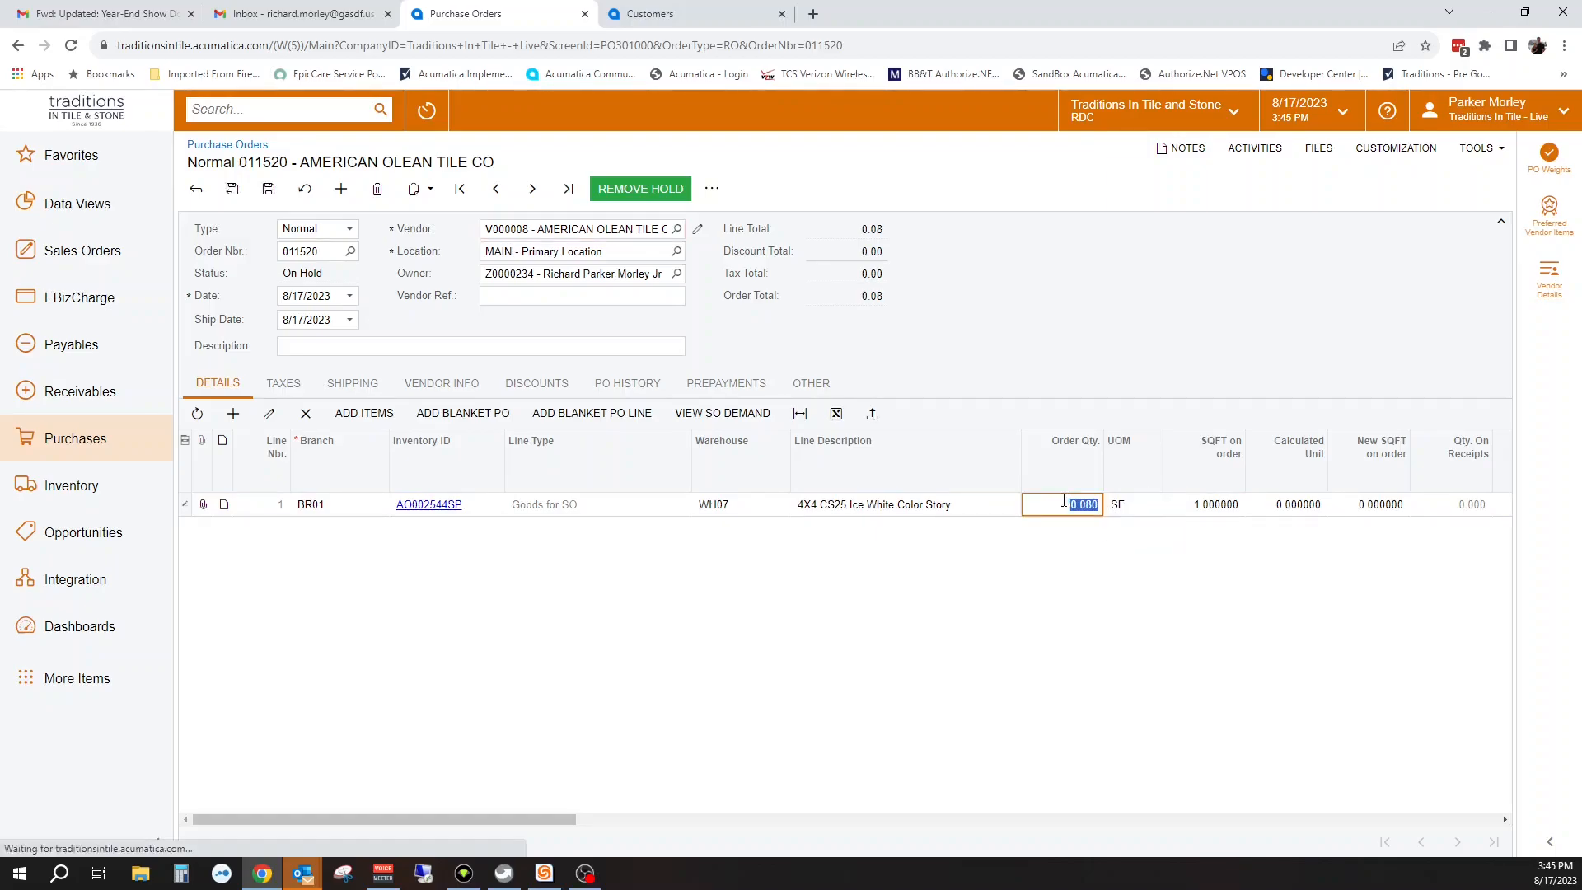
pyautogui.write('1')
pyautogui.click(1081, 588)
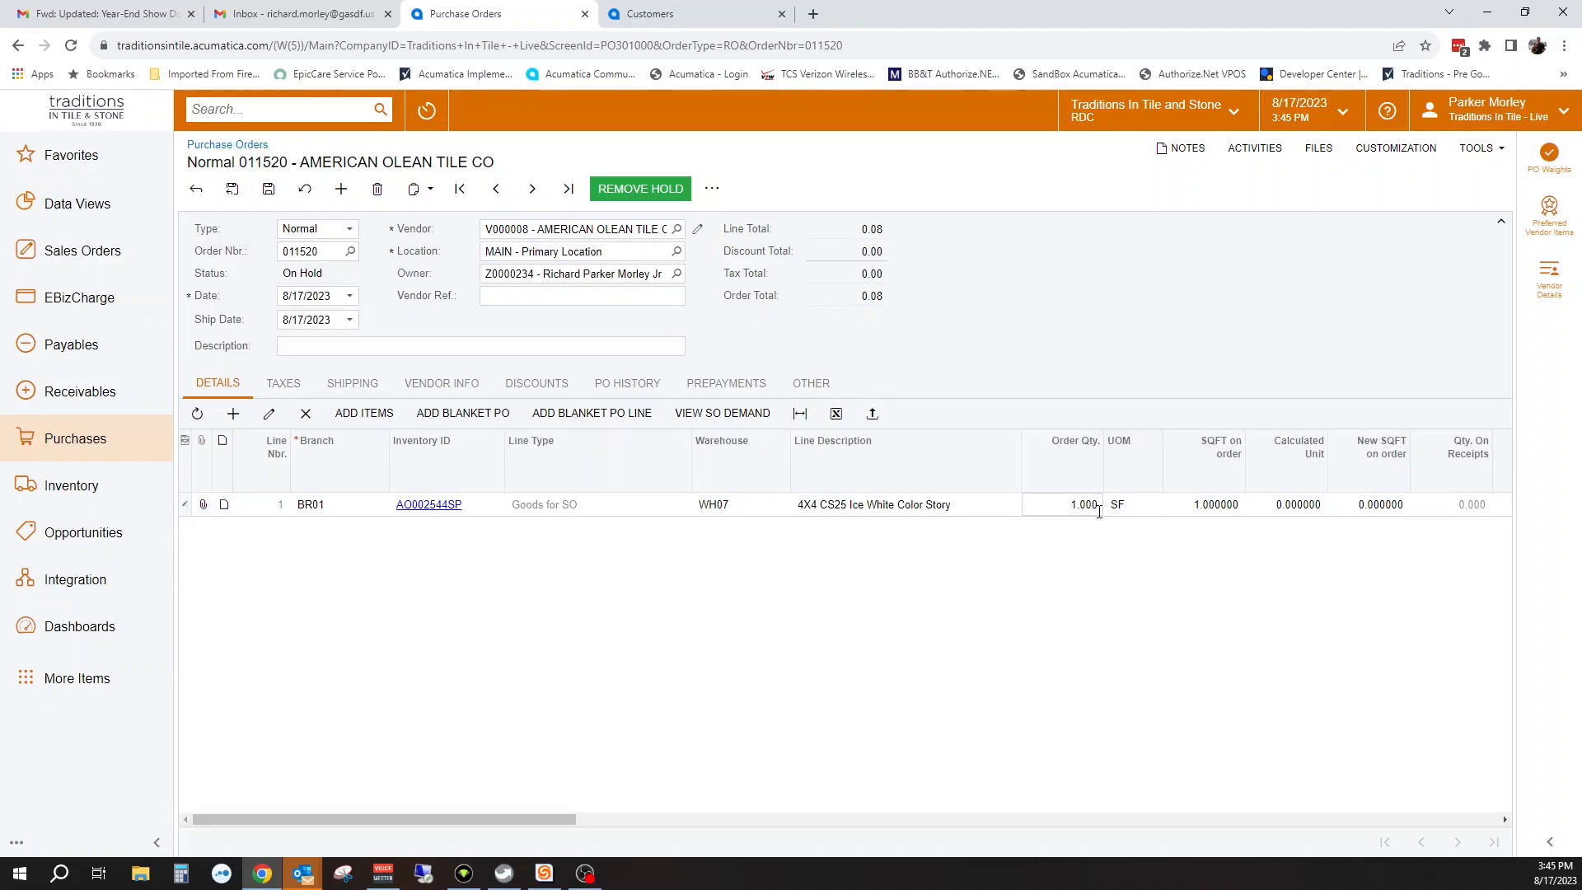
# - Set the purchase order line's discount percent to 50, save the order and check its order total
pyautogui.moveTo(543, 816); pyautogui.dragTo(728, 841)
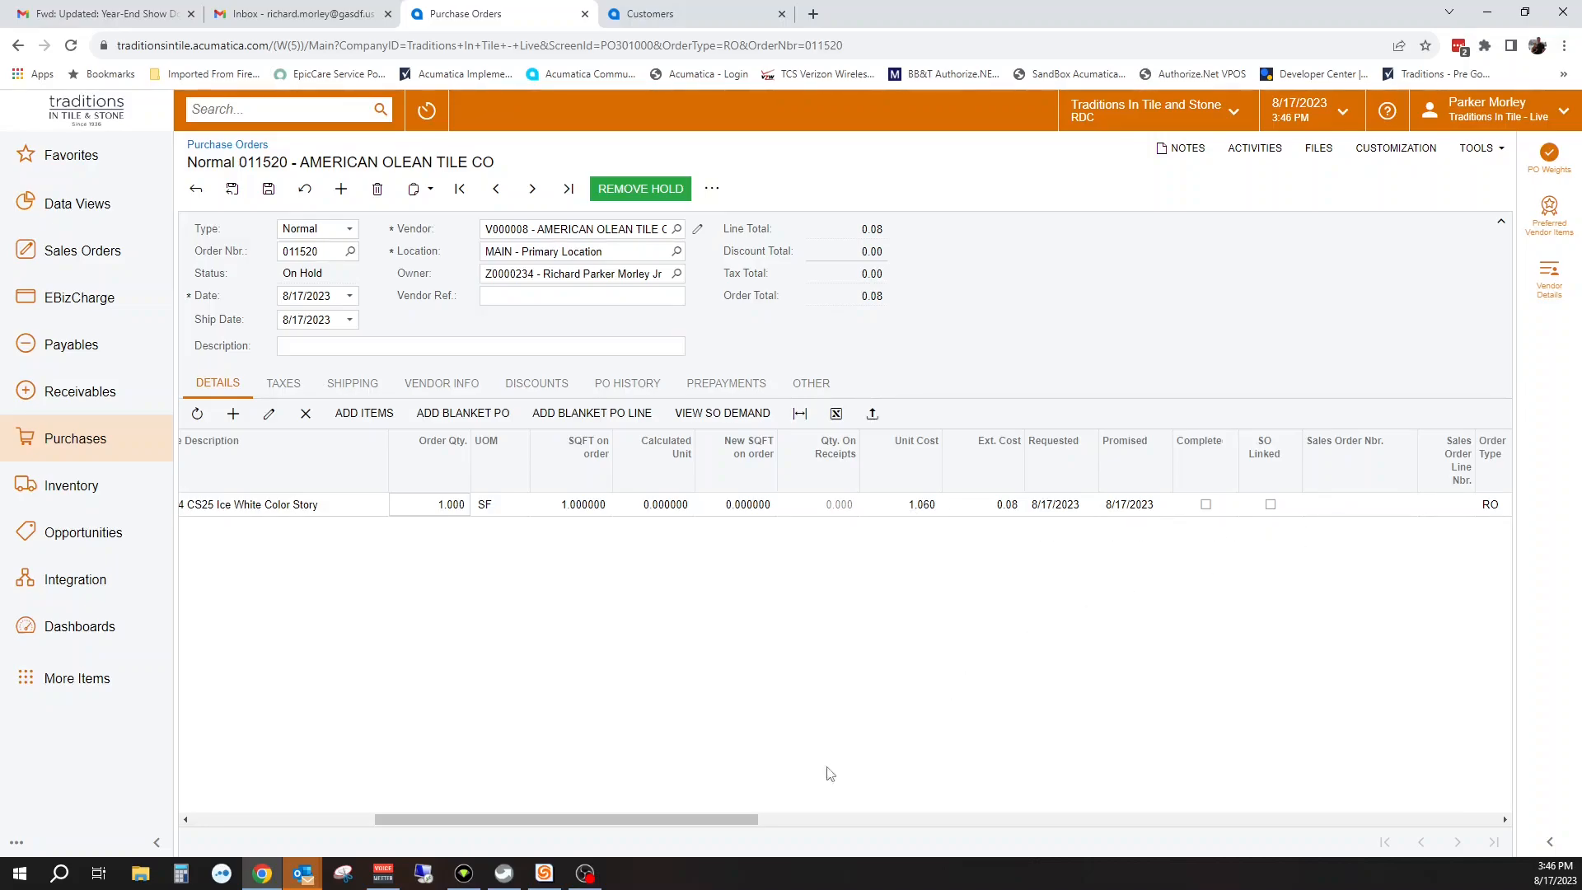
pyautogui.moveTo(746, 820); pyautogui.dragTo(919, 833)
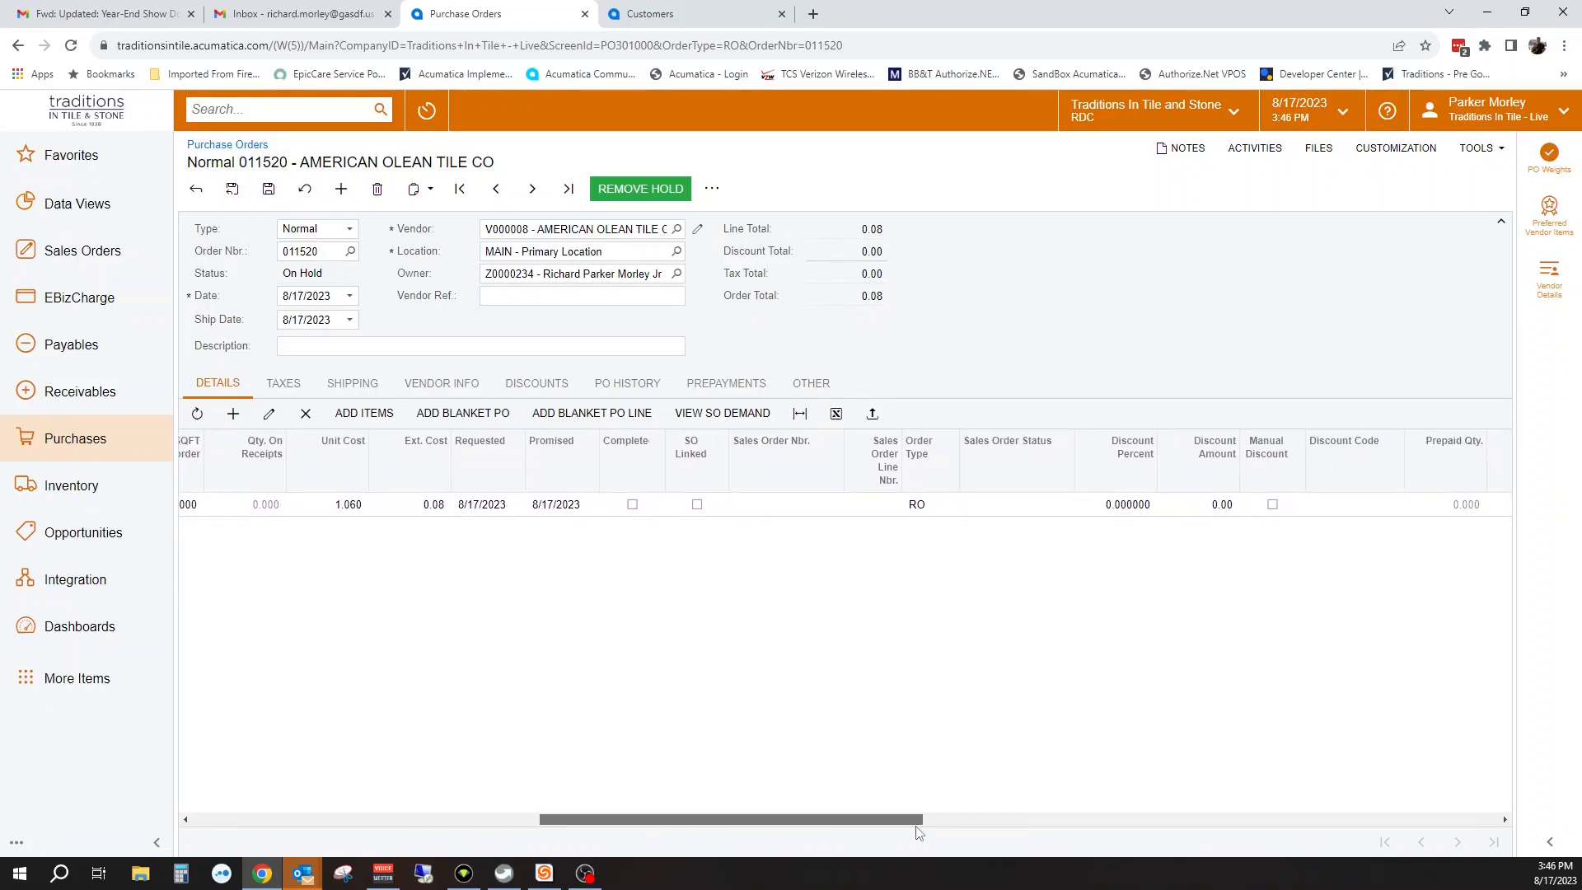
pyautogui.click(1134, 506)
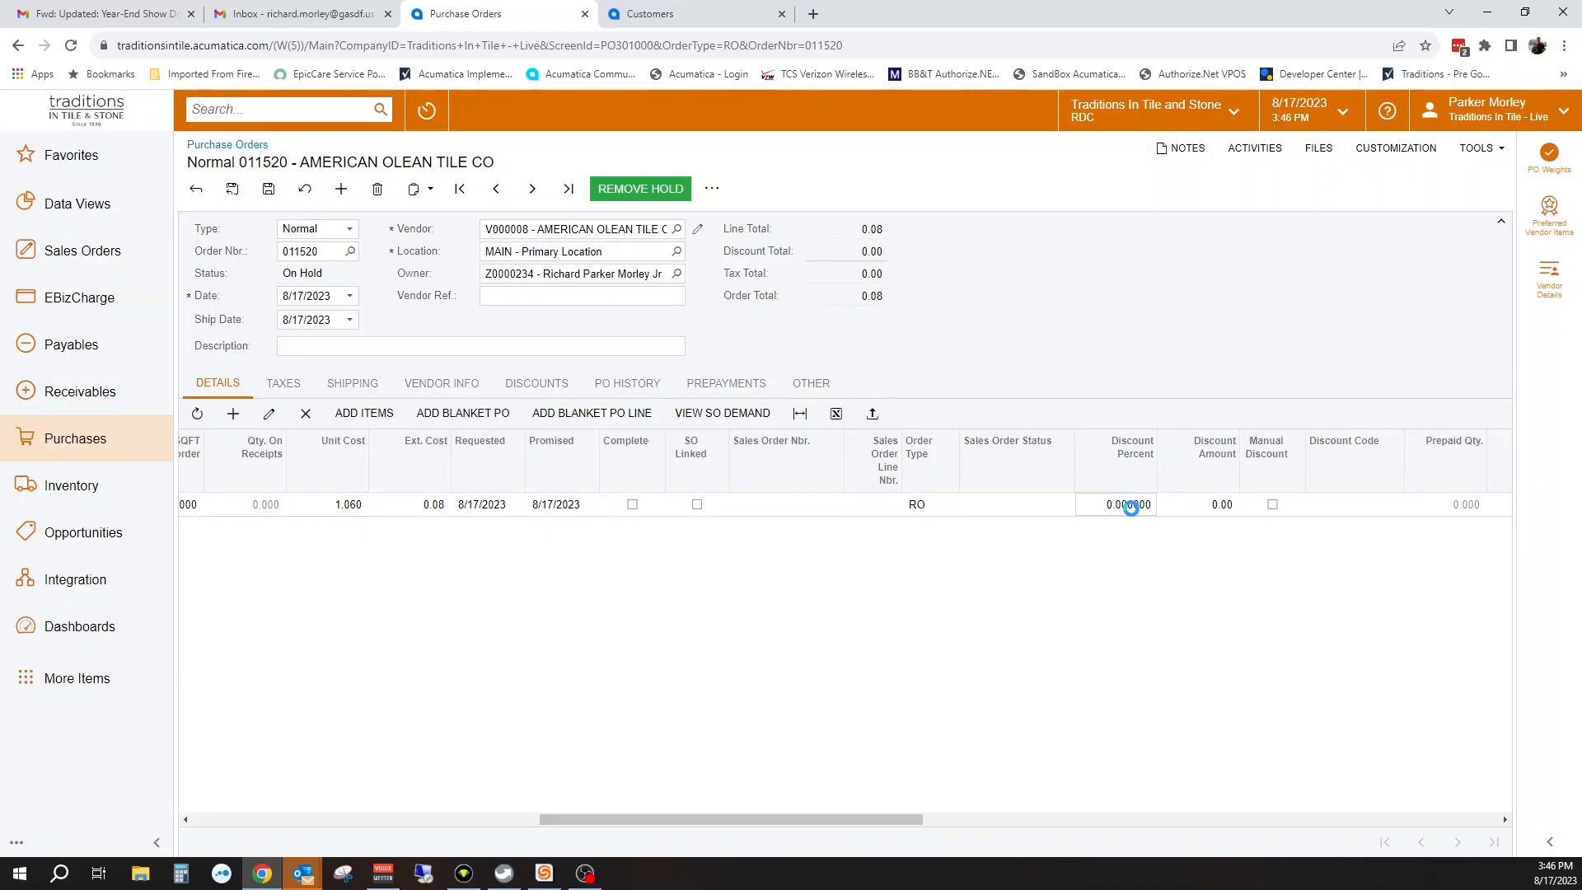
pyautogui.write('50')
pyautogui.click(1132, 582)
pyautogui.click(269, 195)
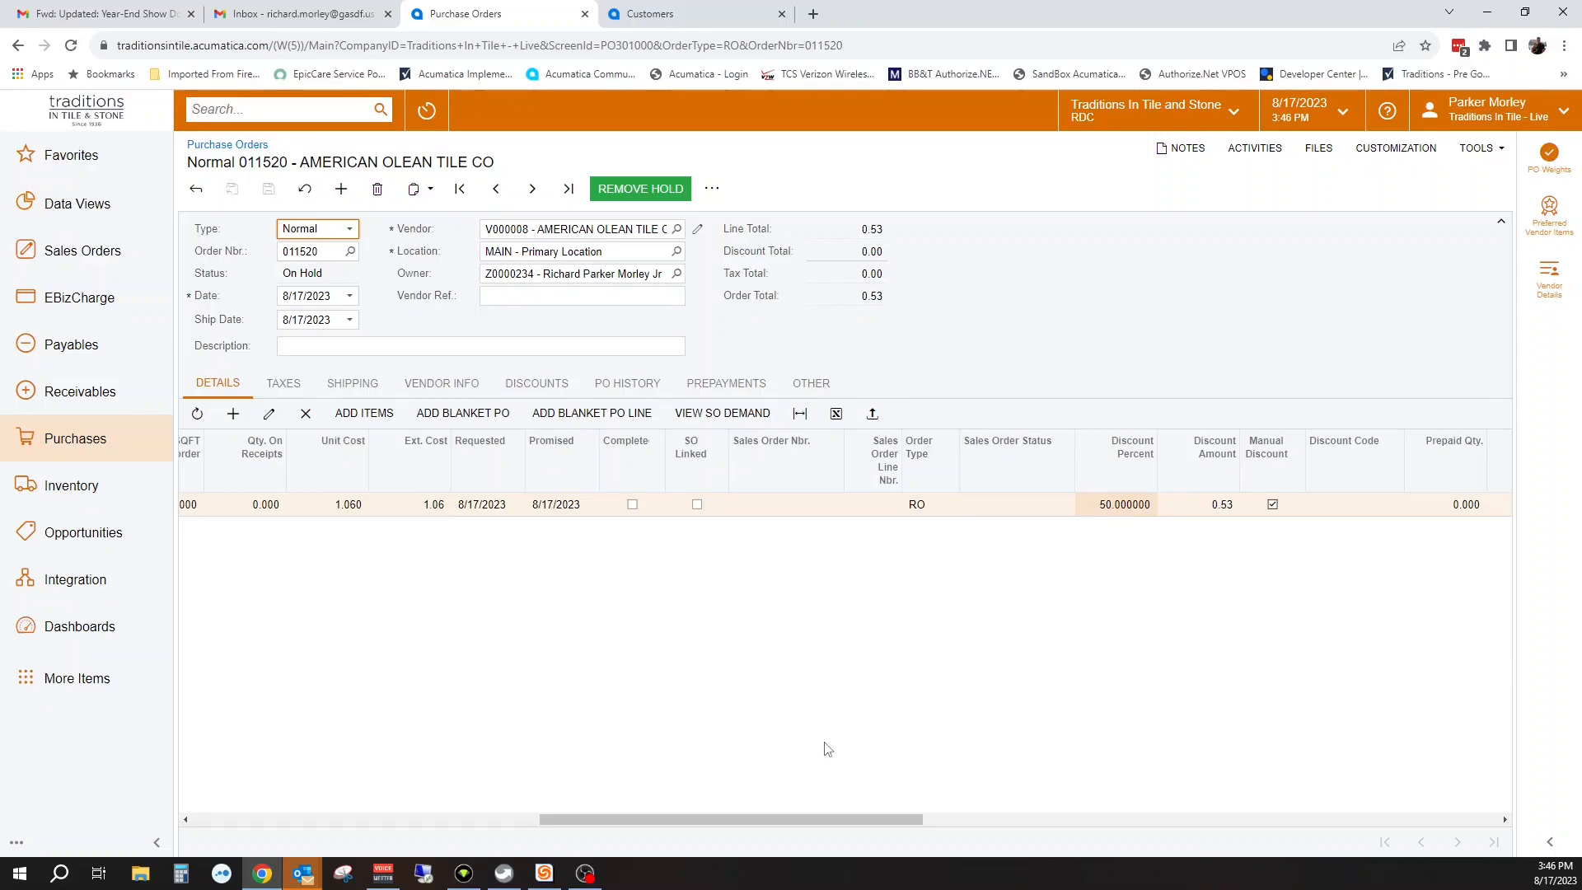
pyautogui.doubleClick(880, 296)
# - Add the record note "For Showroom Samples" to the purchase order
pyautogui.click(1188, 152)
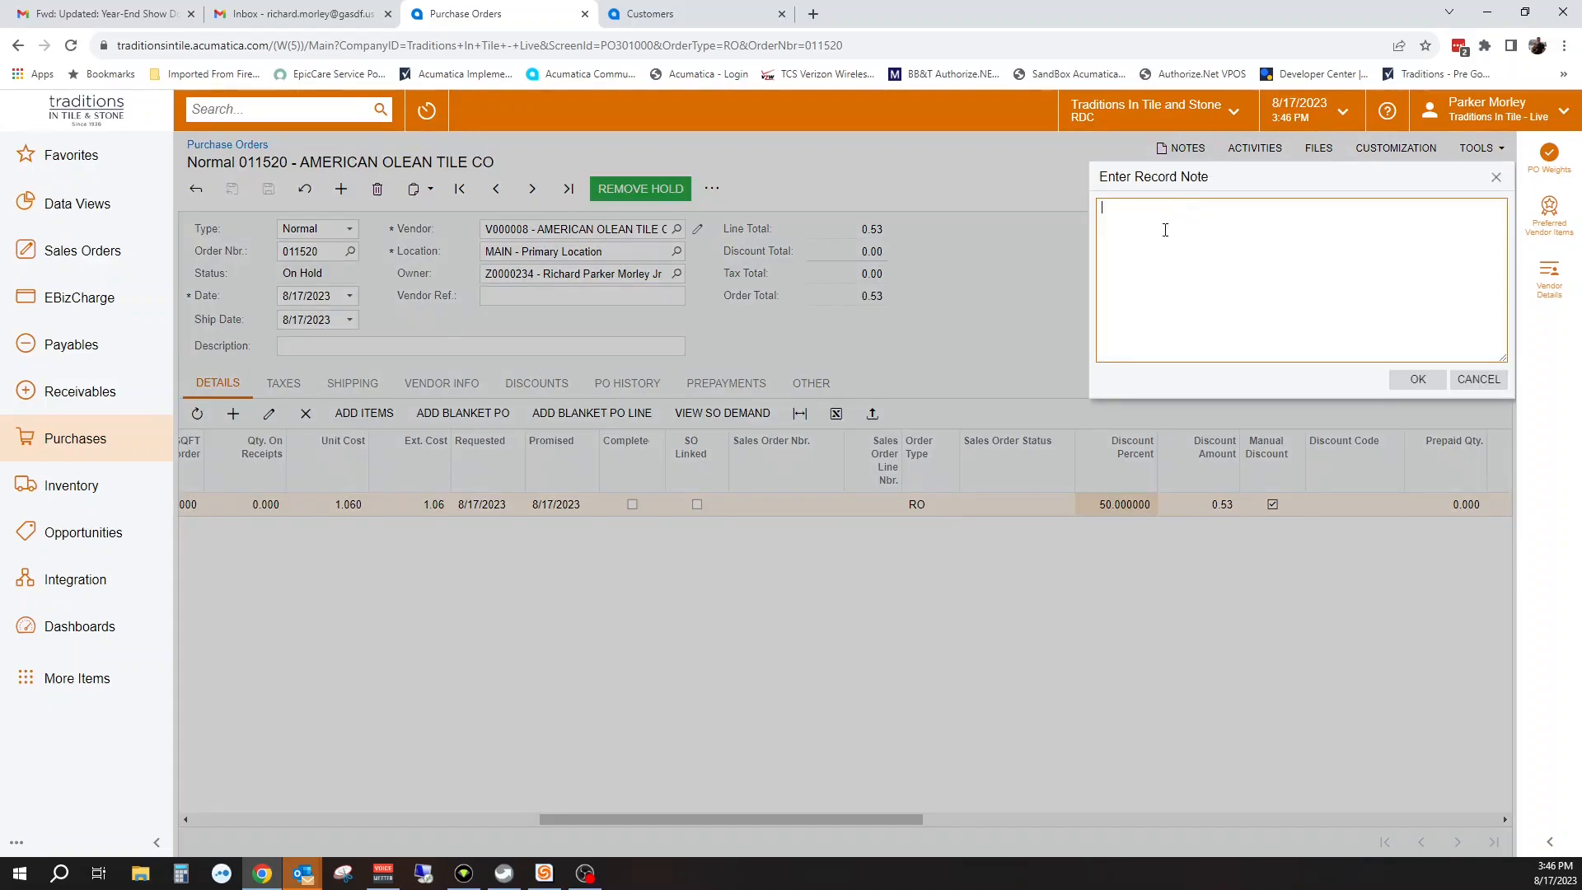
pyautogui.click(1165, 230)
pyautogui.write('For Showroom Samples')
pyautogui.click(1418, 379)
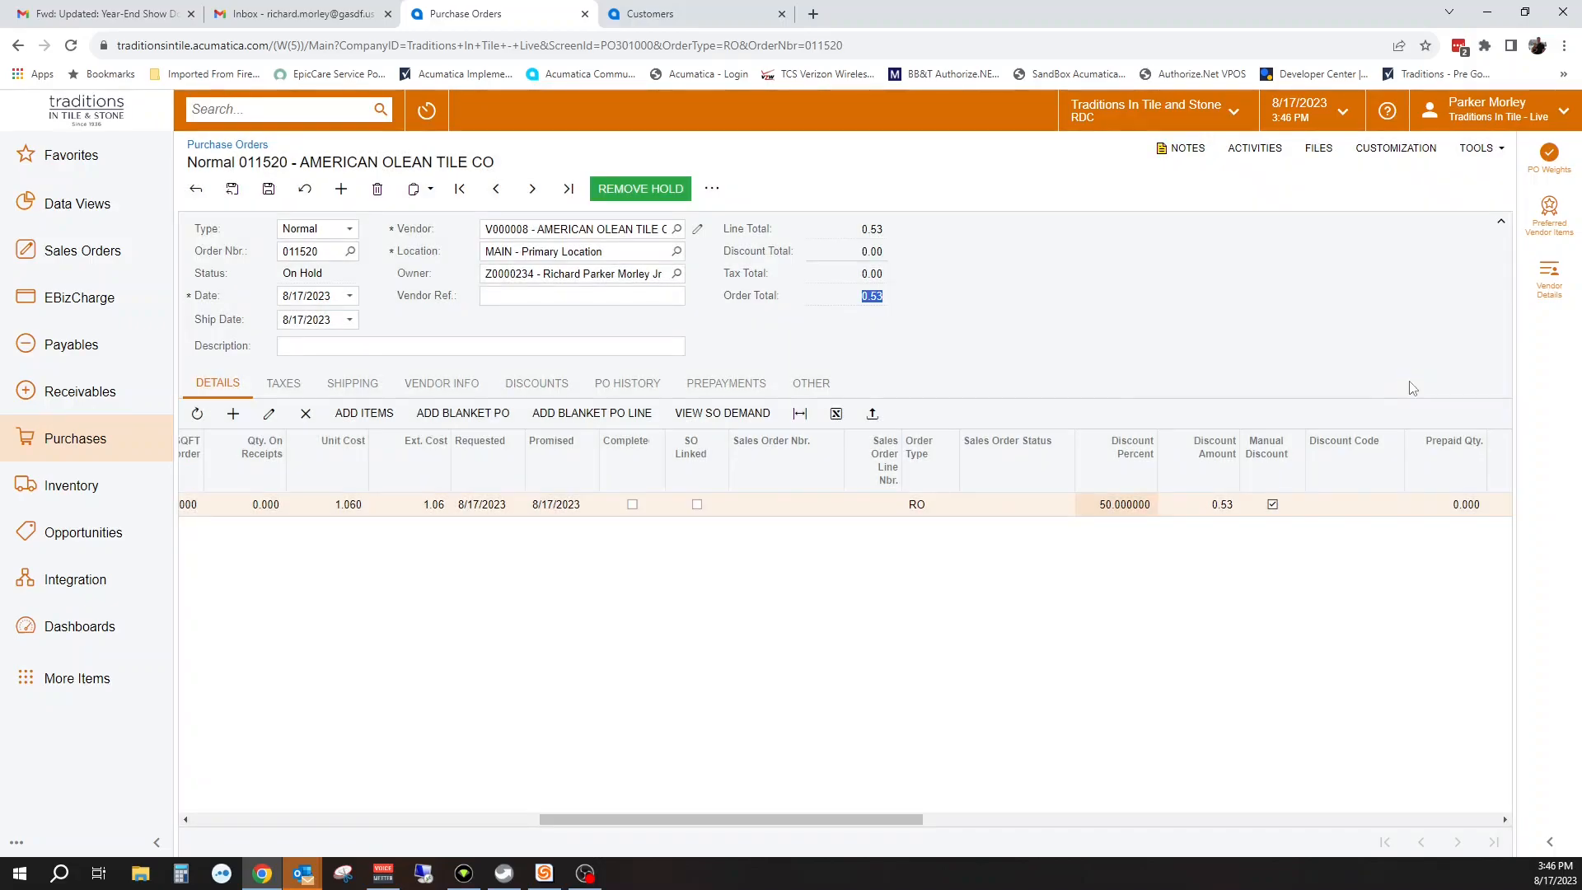
# - Enter "Test Showroom Samples" as the purchase order's description and save the order
pyautogui.click(598, 342)
pyautogui.write('Test Showroom Samples')
pyautogui.click(935, 324)
pyautogui.click(269, 192)
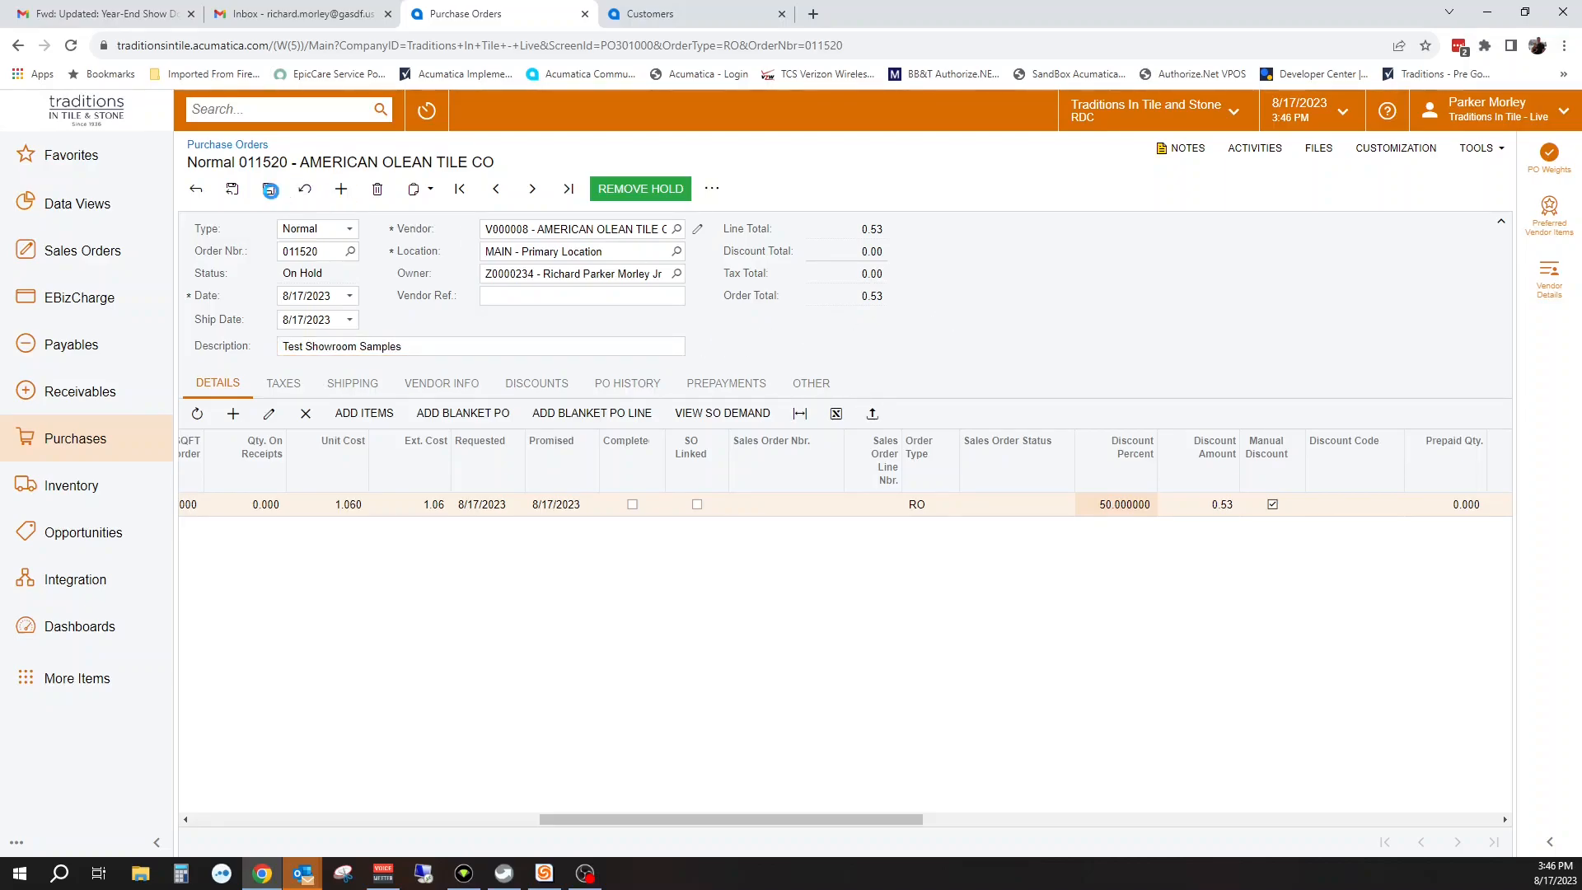
# - Display the processing, printing and report actions available for the purchase order
pyautogui.click(713, 191)
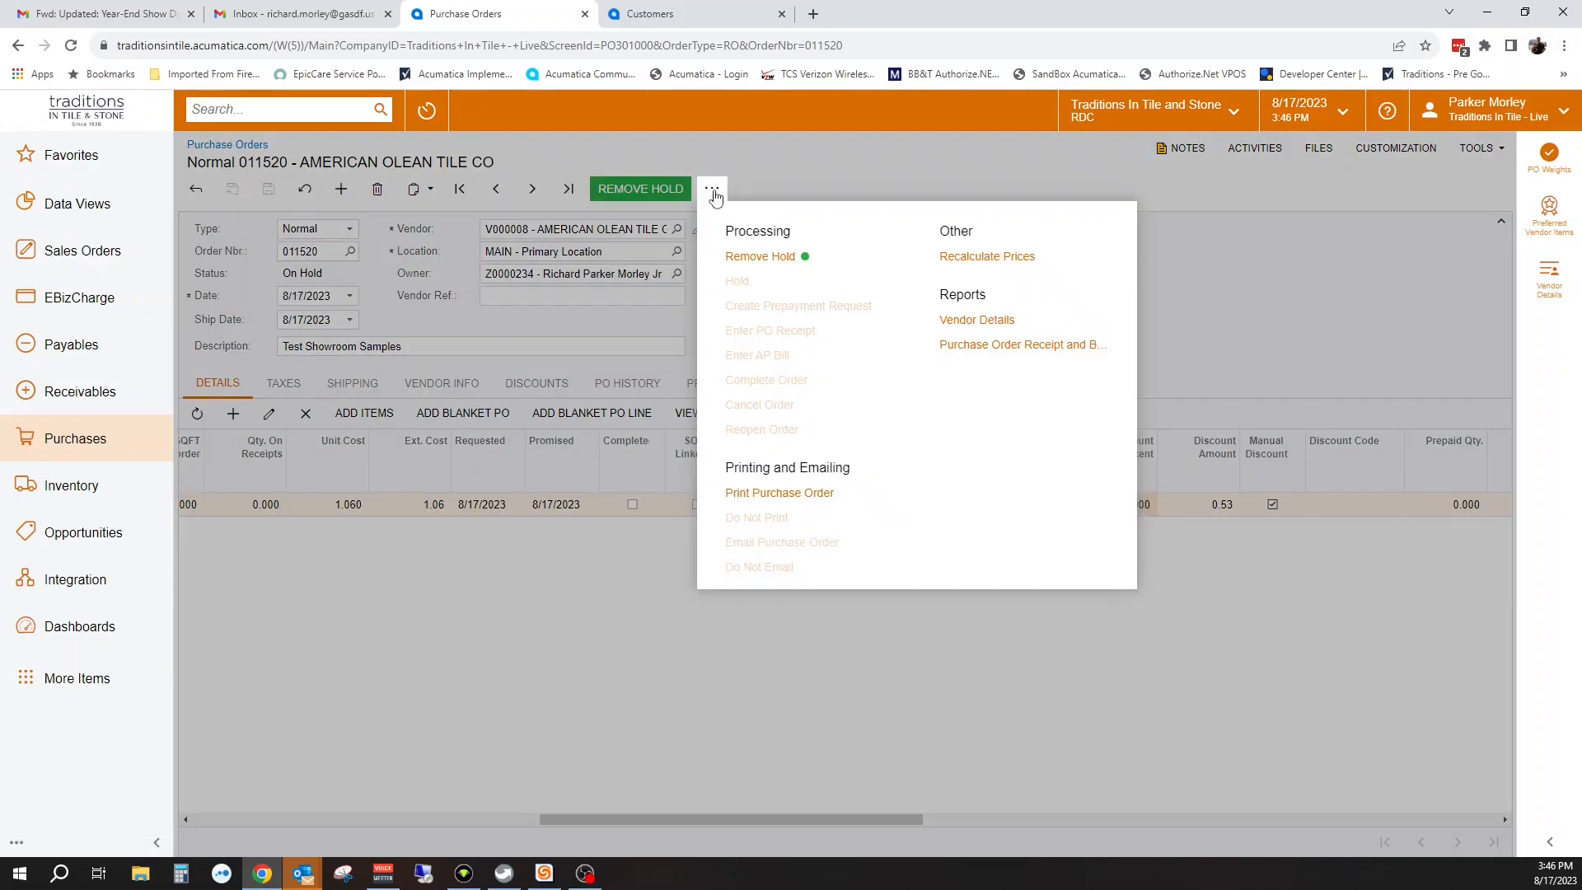